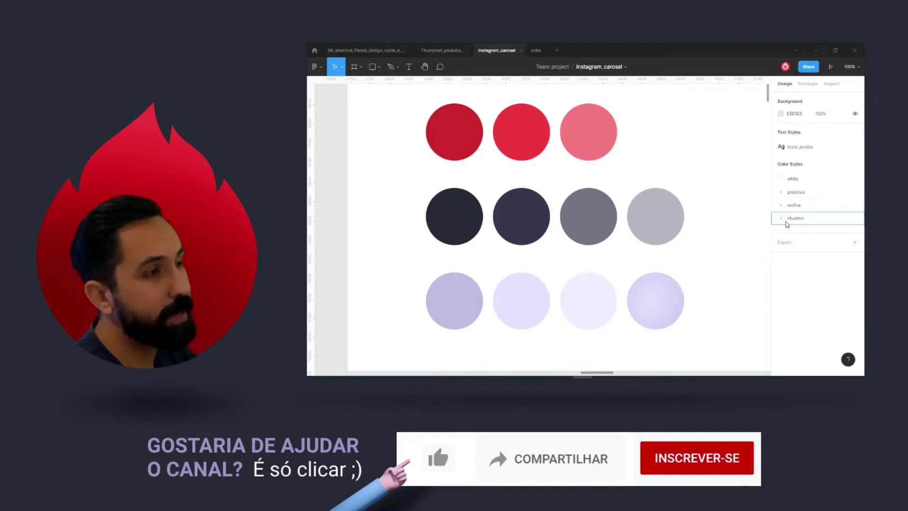
Expand the chumbo, redfire and greyblue colour-style groups in the right panel
{"action": "left_click", "coordinate": [788, 222]}
{"action": "left_click", "coordinate": [782, 219]}
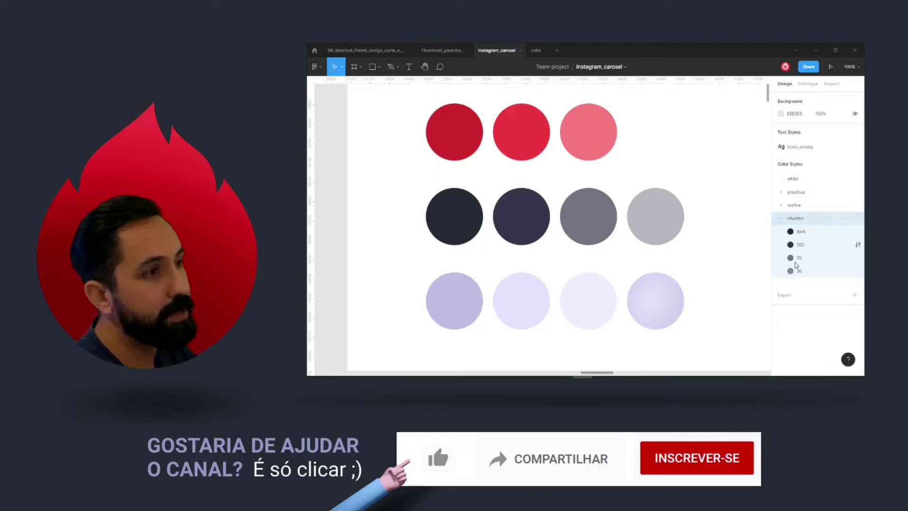
{"action": "left_click", "coordinate": [787, 207]}
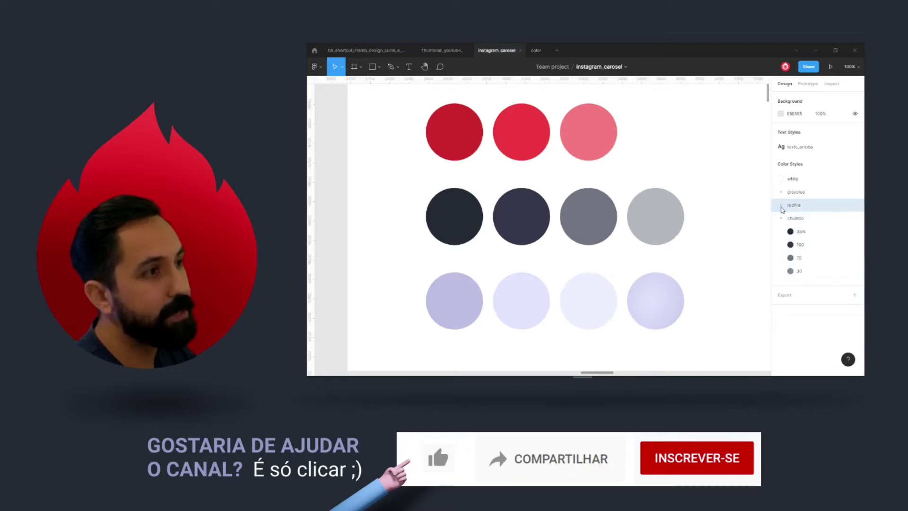
{"action": "left_click", "coordinate": [781, 207]}
{"action": "left_click", "coordinate": [783, 193]}
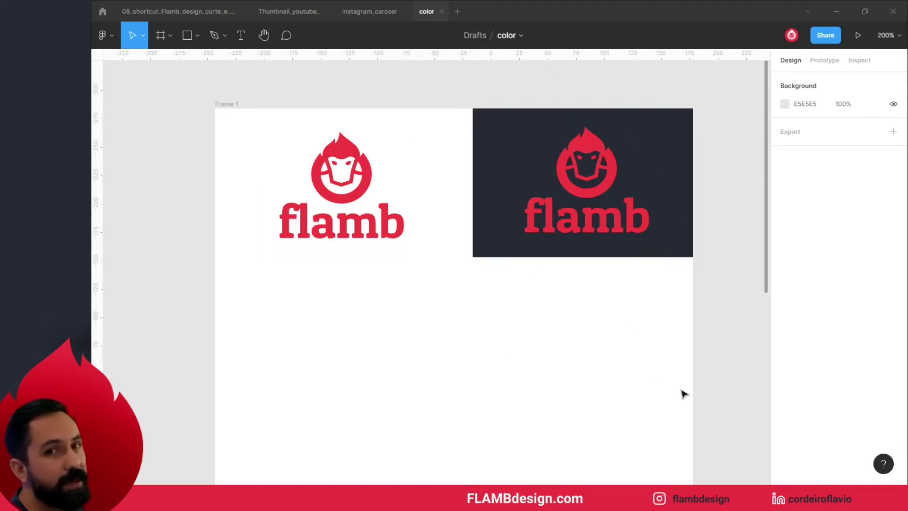
Draw a 70×70 circle below the white-card logo and fill it with the logo's red F13241
{"action": "scroll", "coordinate": [620, 353], "scroll_direction": "down", "scroll_amount": 1}
{"action": "scroll", "coordinate": [620, 352], "scroll_direction": "up", "scroll_amount": 2}
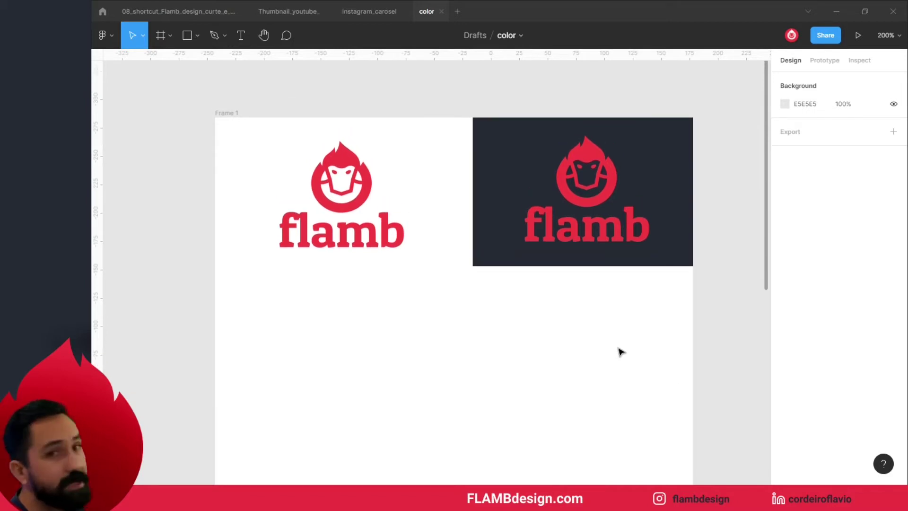
{"action": "scroll", "coordinate": [525, 354], "scroll_direction": "down", "scroll_amount": 1}
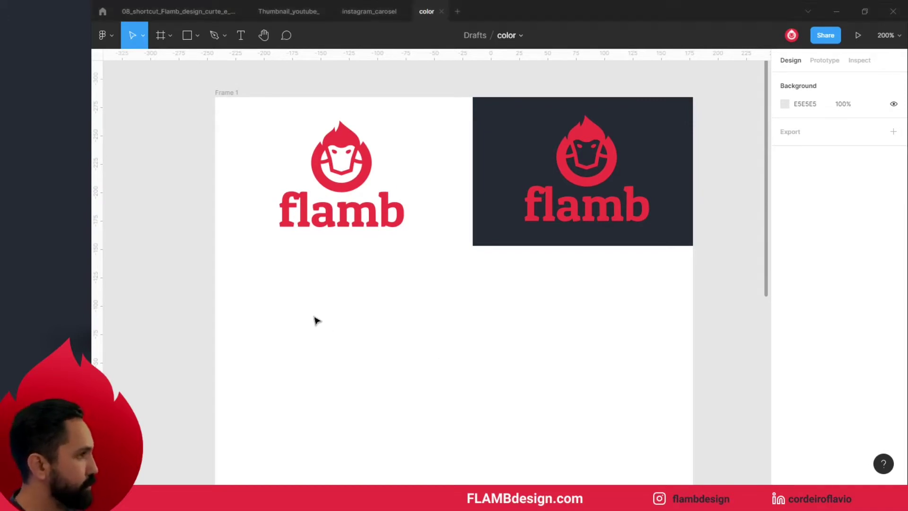
{"action": "key", "text": "o"}
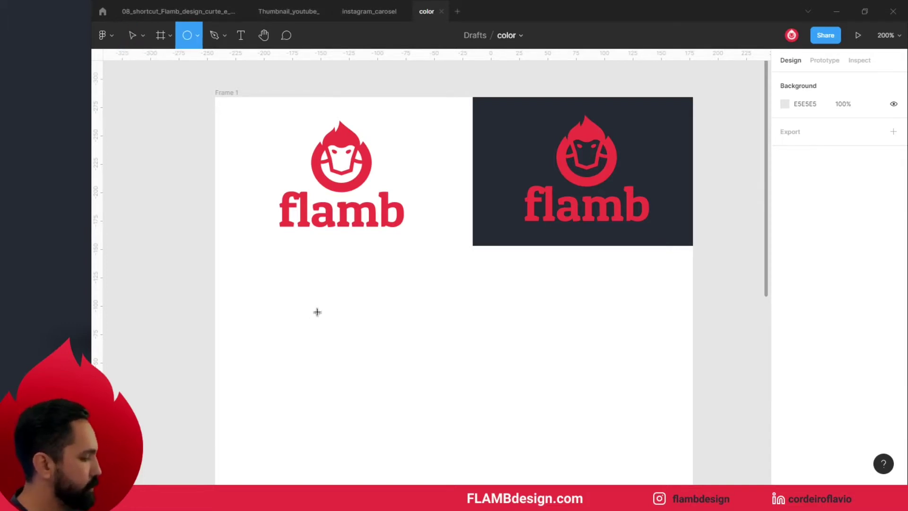
{"action": "left_click_drag", "start_coordinate": [277, 272], "coordinate": [357, 351]}
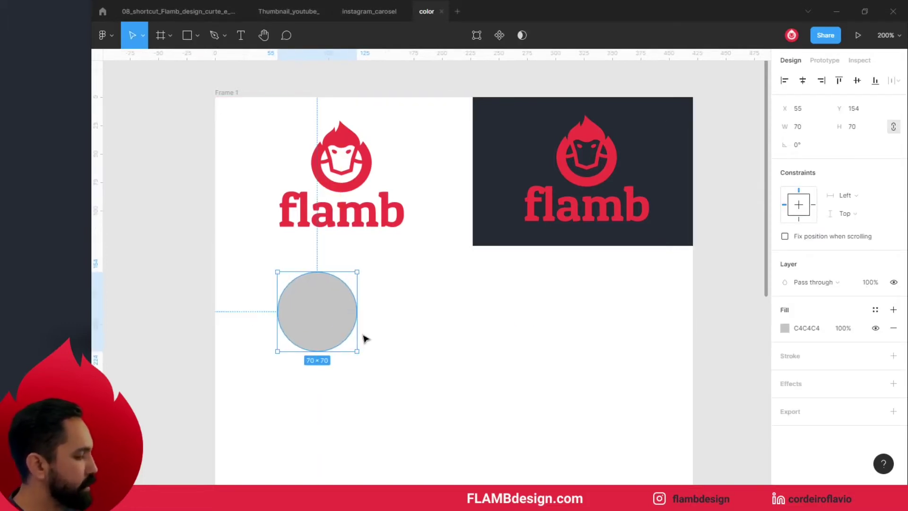
{"action": "key", "text": "i"}
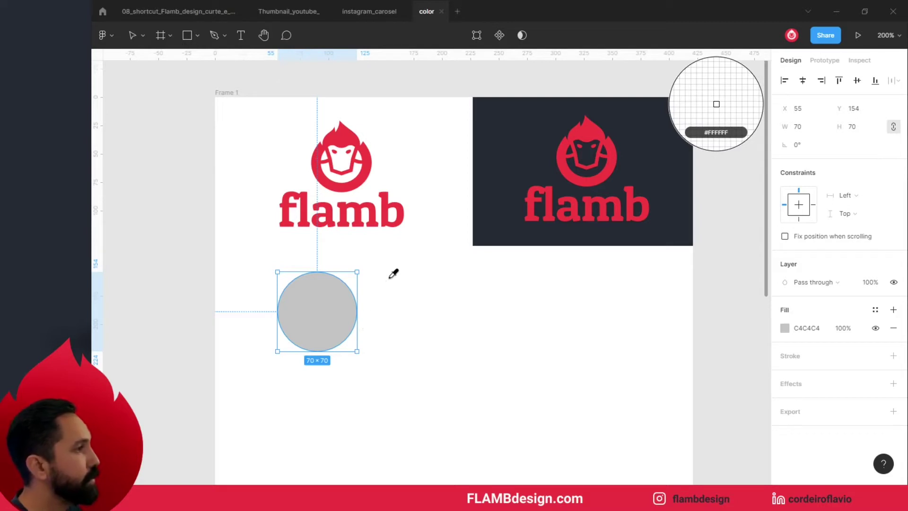
{"action": "left_click", "coordinate": [368, 157]}
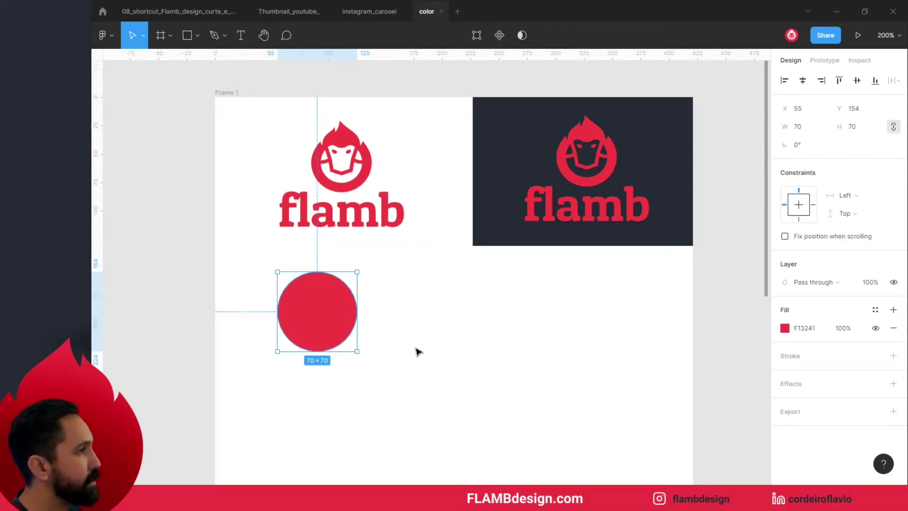
{"action": "left_click", "coordinate": [377, 349]}
{"action": "left_click_drag", "start_coordinate": [337, 316], "coordinate": [303, 340]}
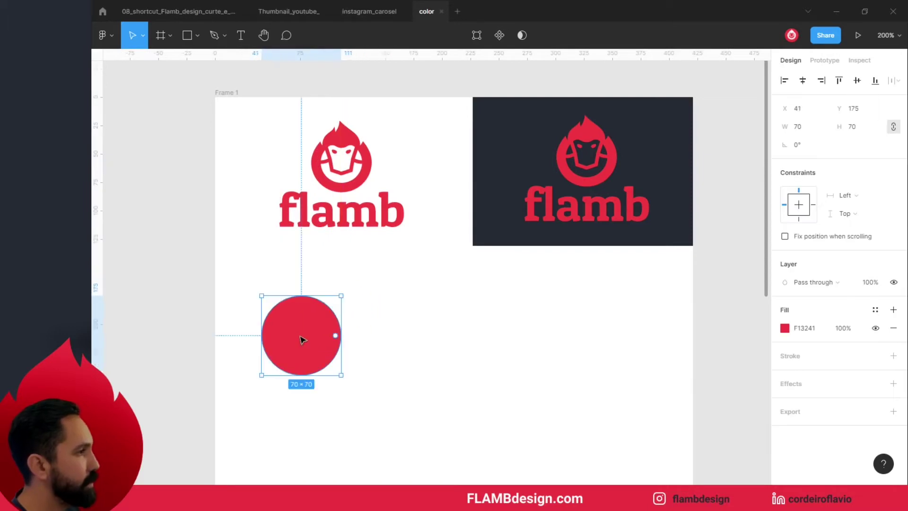
Copy the circle below and fill the copy with the dark card's navy 242A34
{"action": "scroll", "coordinate": [301, 339], "scroll_direction": "down", "scroll_amount": 5}
{"action": "scroll", "coordinate": [305, 331], "scroll_direction": "up", "scroll_amount": 1}
{"action": "scroll", "coordinate": [306, 328], "scroll_direction": "up", "scroll_amount": 2}
{"action": "scroll", "coordinate": [307, 330], "scroll_direction": "up", "scroll_amount": 1}
{"action": "scroll", "coordinate": [308, 329], "scroll_direction": "up", "scroll_amount": 1}
{"action": "left_click_drag", "start_coordinate": [305, 243], "coordinate": [317, 373]}
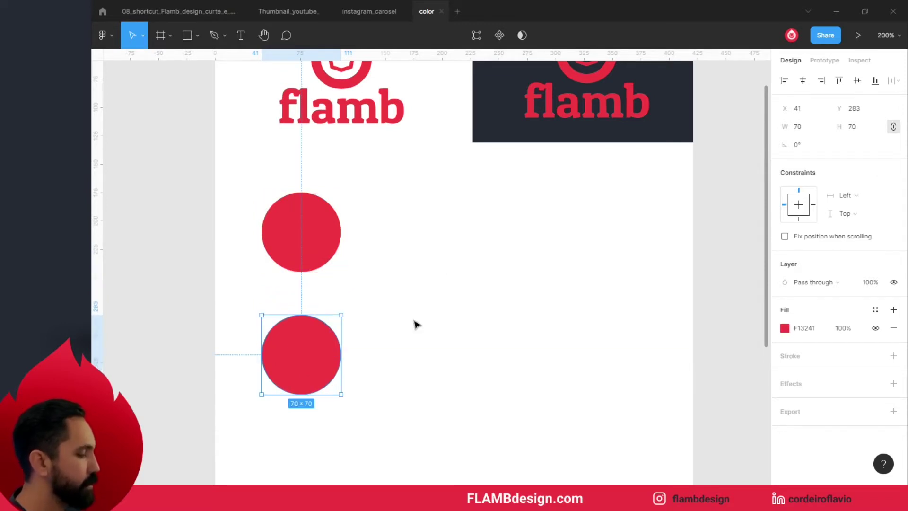
{"action": "key", "text": "i"}
{"action": "left_click", "coordinate": [533, 138]}
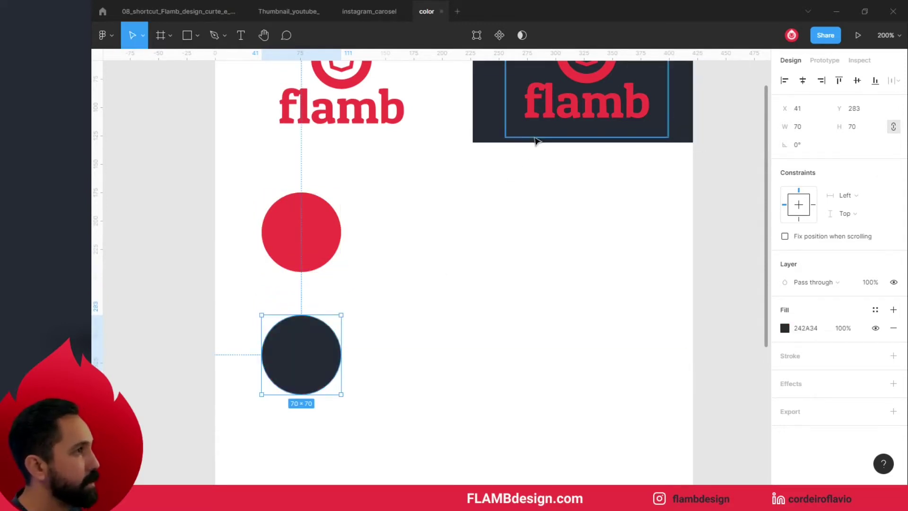
Select the red and dark circles in turn, ending with the red circle selected
{"action": "left_click", "coordinate": [453, 304]}
{"action": "scroll", "coordinate": [453, 304], "scroll_direction": "up", "scroll_amount": 2}
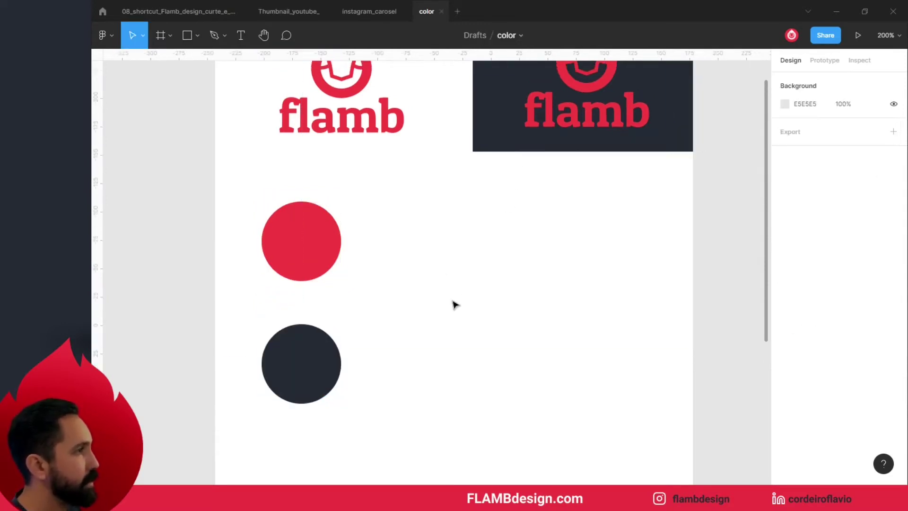
{"action": "left_click", "coordinate": [316, 270]}
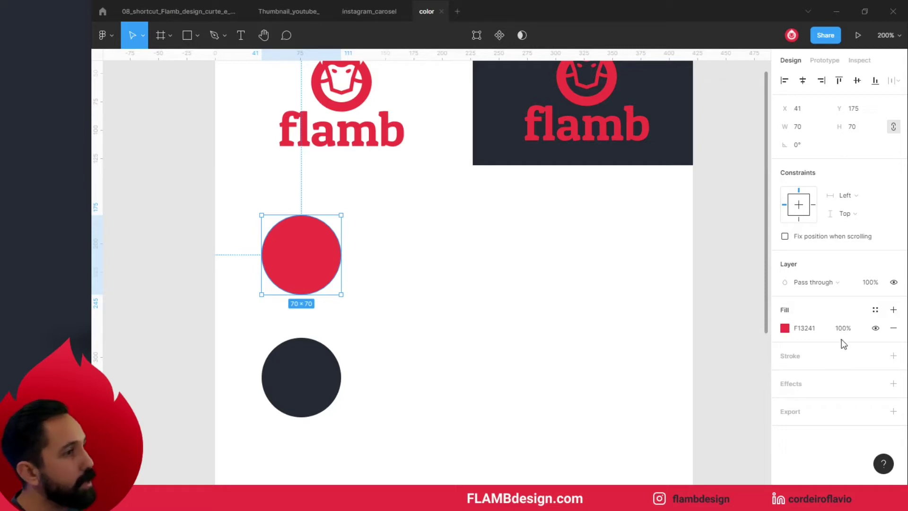
{"action": "left_click", "coordinate": [315, 375]}
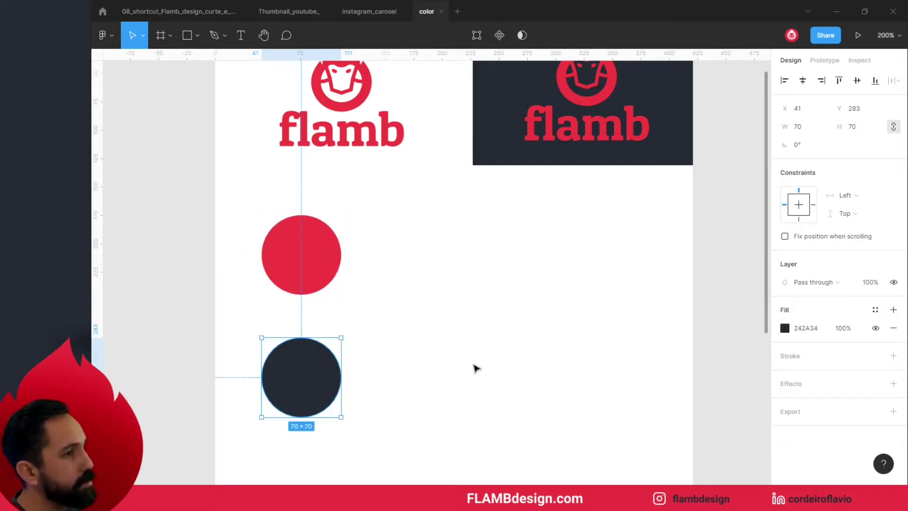
{"action": "left_click", "coordinate": [325, 258]}
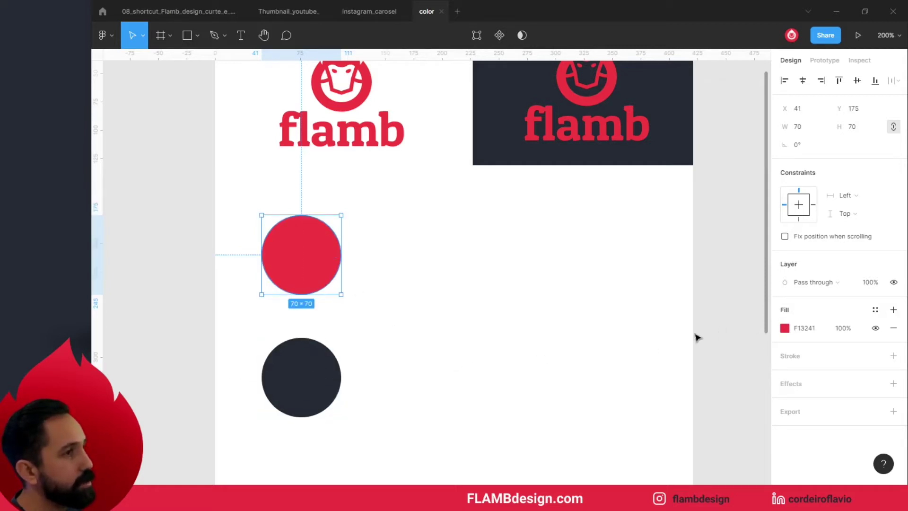
{"action": "left_click", "coordinate": [337, 378]}
{"action": "left_click", "coordinate": [335, 255]}
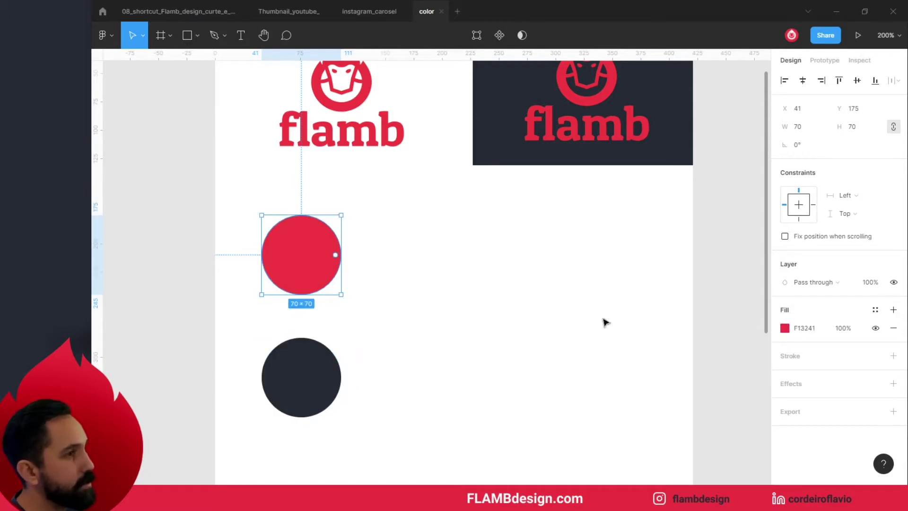
Save the red circle's F13241 fill as a new colour style named Fire
{"action": "left_click", "coordinate": [876, 311]}
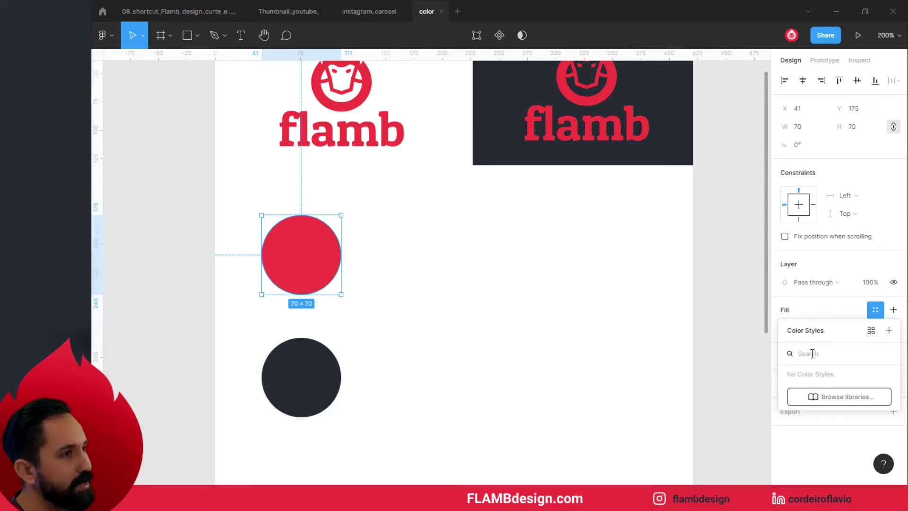
{"action": "left_click", "coordinate": [683, 324]}
{"action": "left_click", "coordinate": [304, 279]}
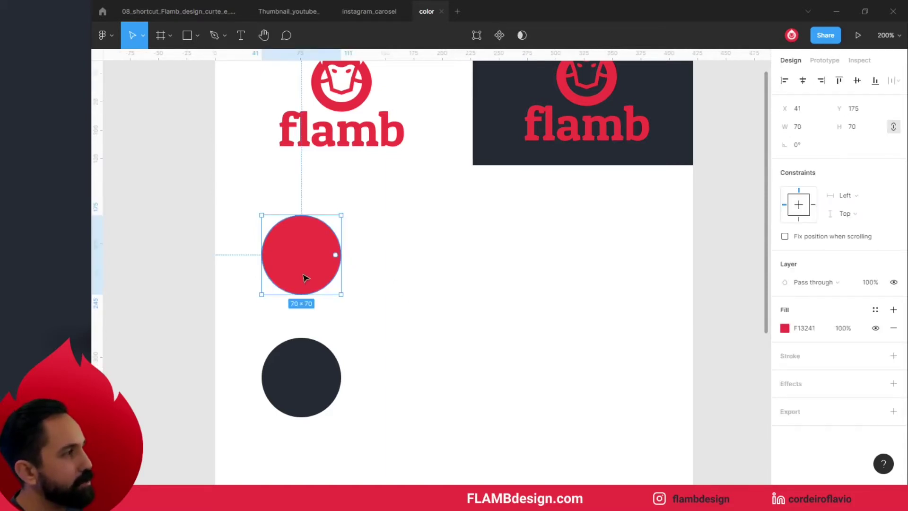
{"action": "left_click", "coordinate": [875, 310]}
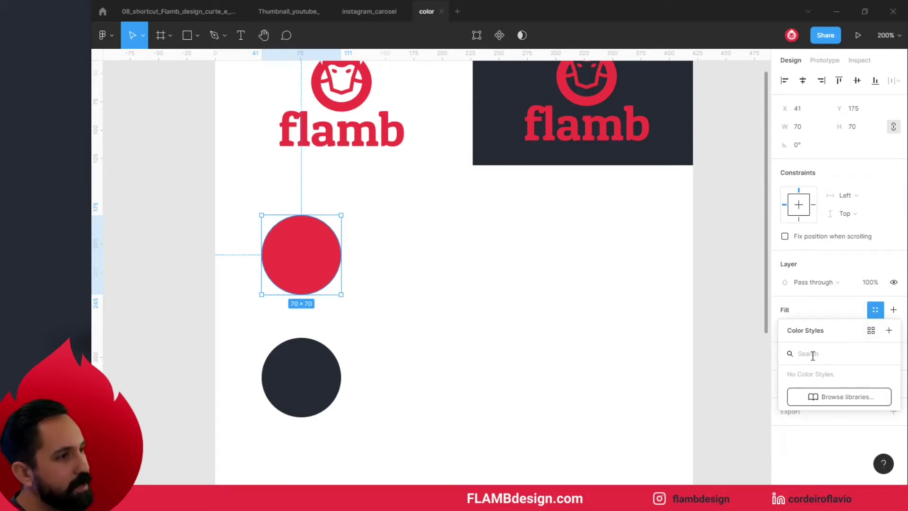
{"action": "left_click", "coordinate": [891, 331]}
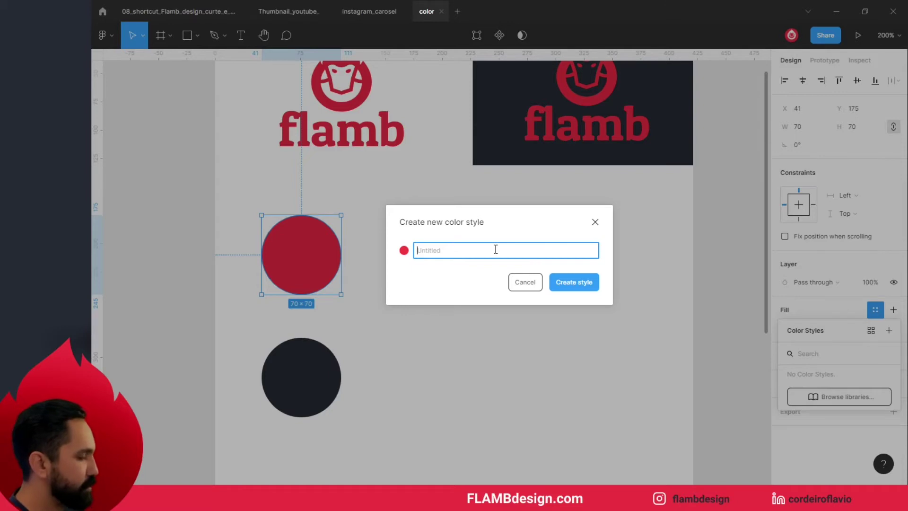
{"action": "type", "text": "Fire"}
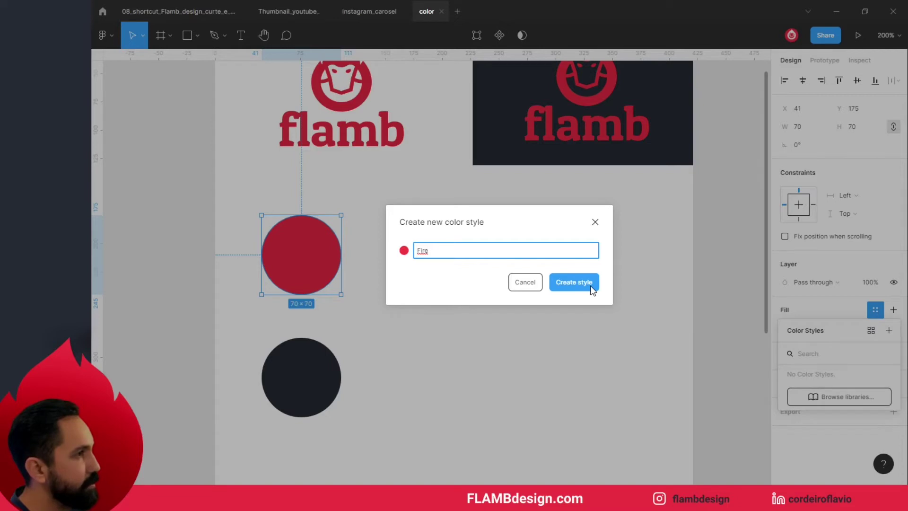
{"action": "left_click", "coordinate": [590, 286]}
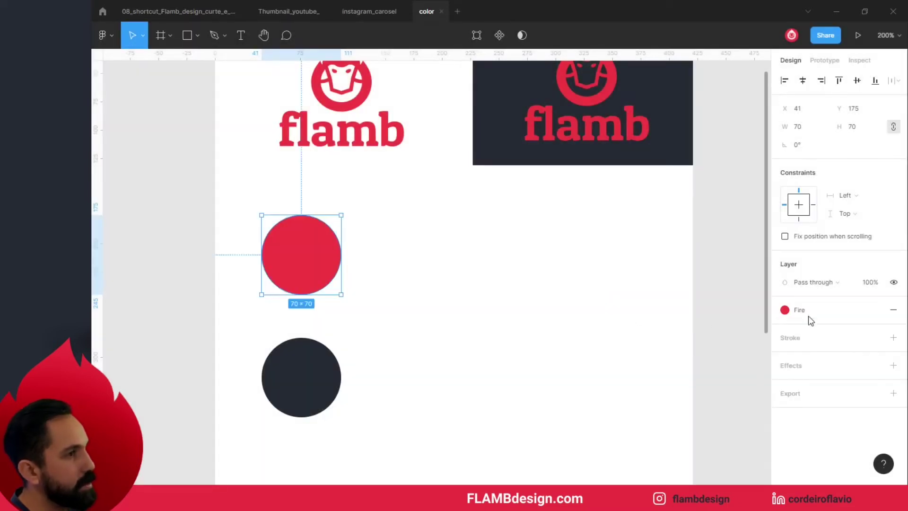
{"action": "mouse_move", "coordinate": [816, 311]}
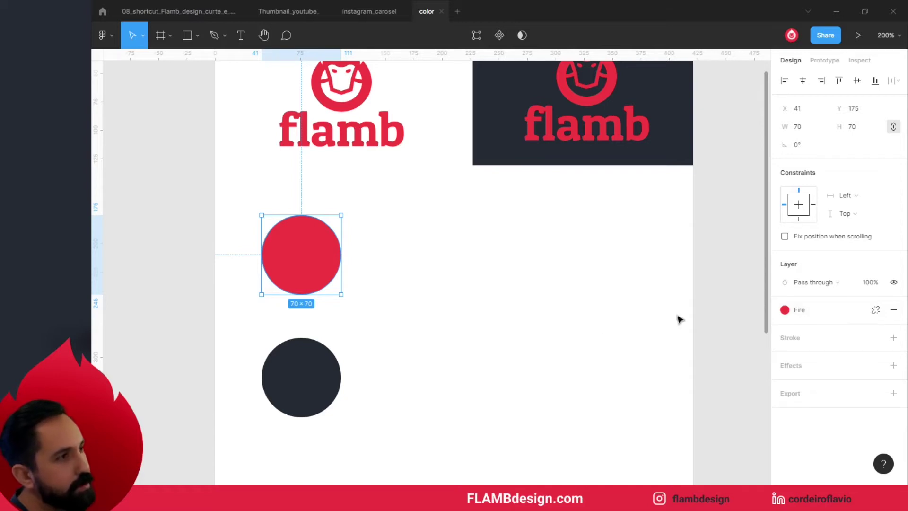
{"action": "left_click", "coordinate": [741, 265]}
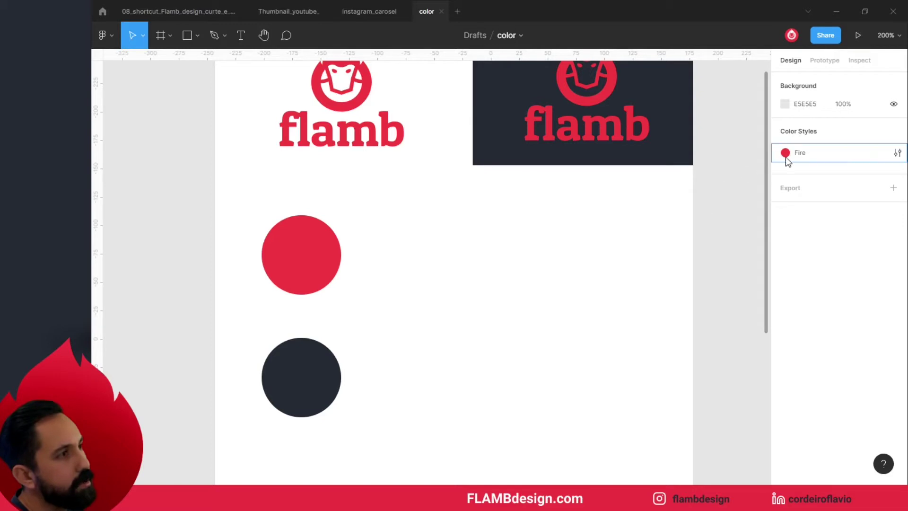
{"action": "mouse_move", "coordinate": [834, 152]}
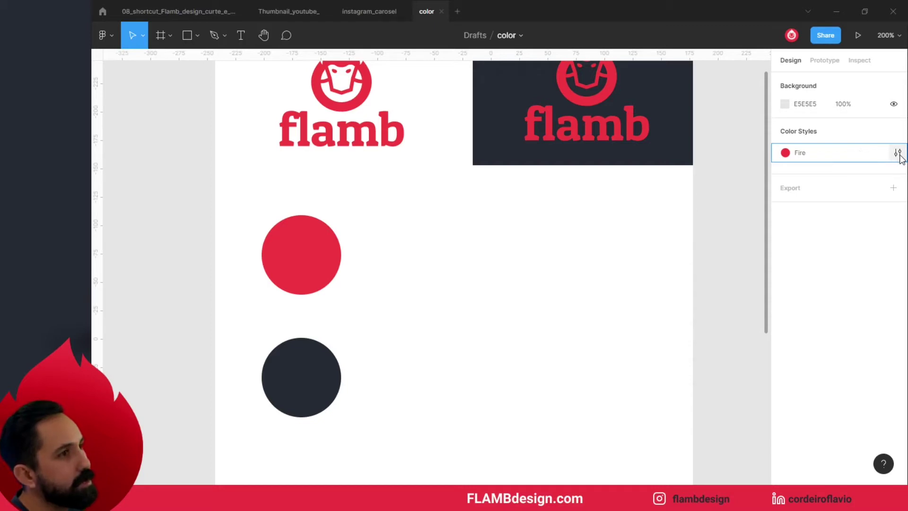
Save the lower circle's 242A34 fill as a colour style named Dark
{"action": "left_click", "coordinate": [311, 377]}
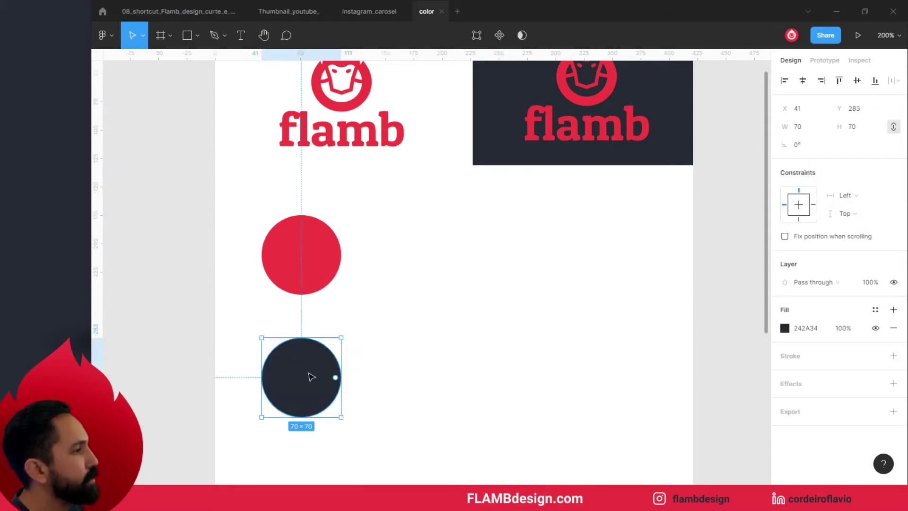
{"action": "left_click", "coordinate": [876, 310]}
{"action": "left_click", "coordinate": [890, 330]}
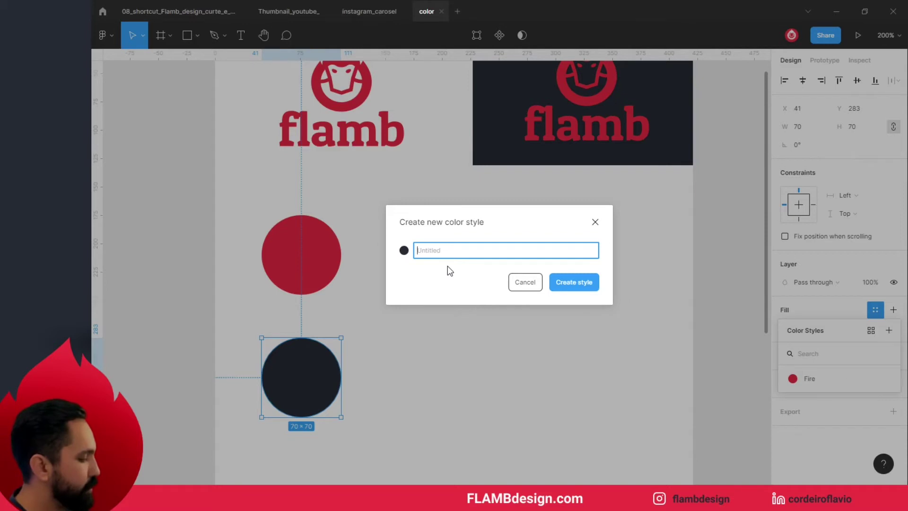
{"action": "type", "text": "Dark"}
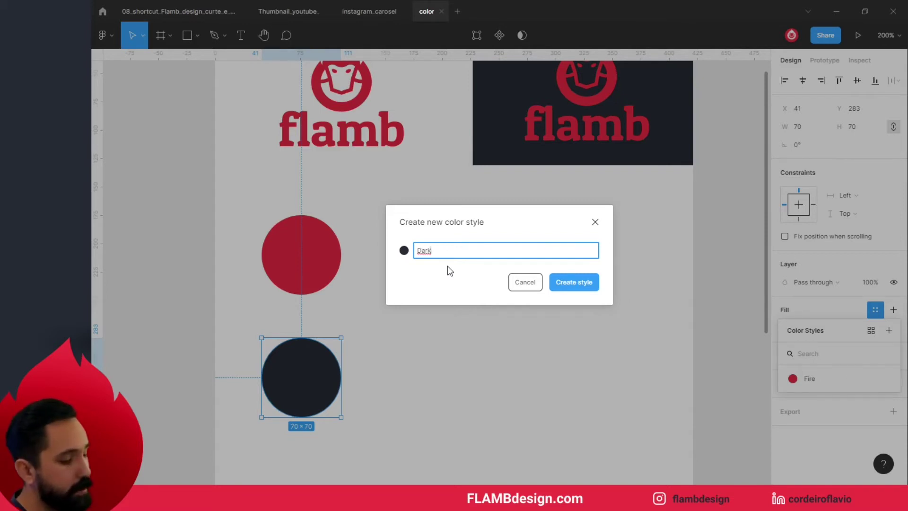
{"action": "key", "text": "Return"}
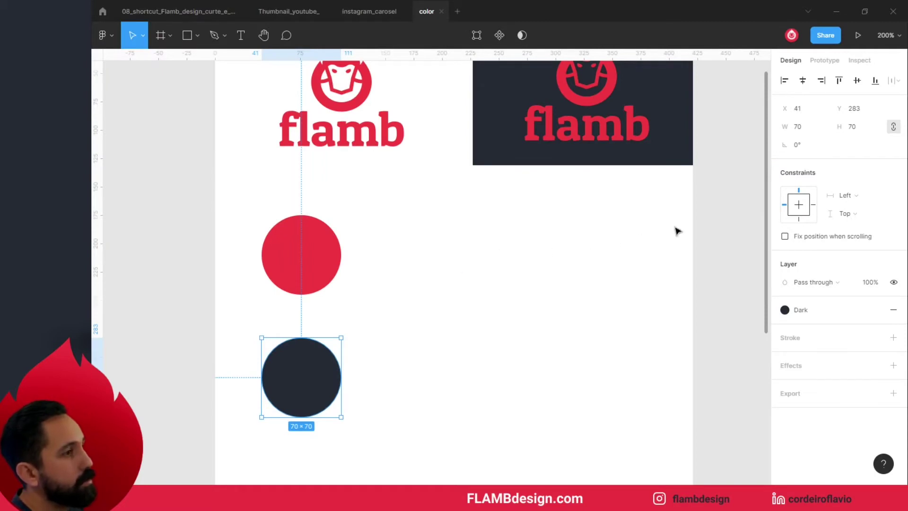
{"action": "left_click", "coordinate": [720, 215]}
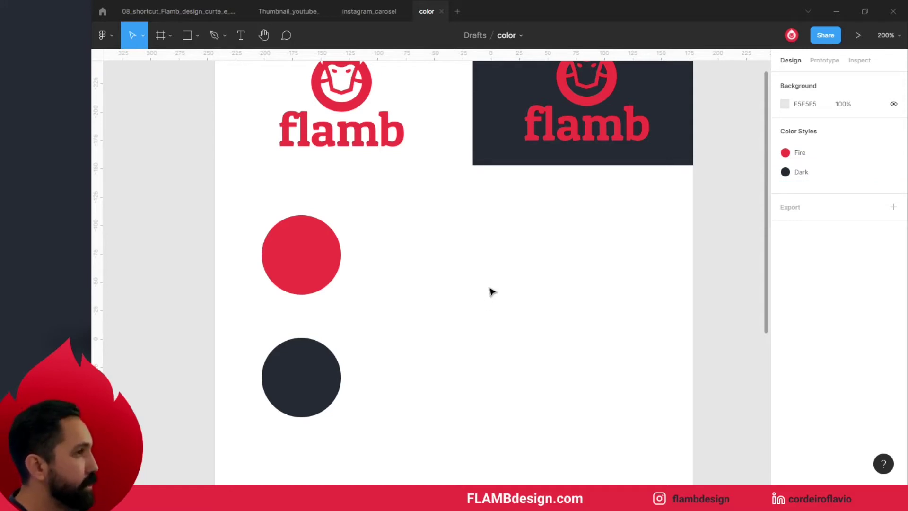
Draw a bar right of the red circle and give it the Fire style
{"action": "key", "text": "r"}
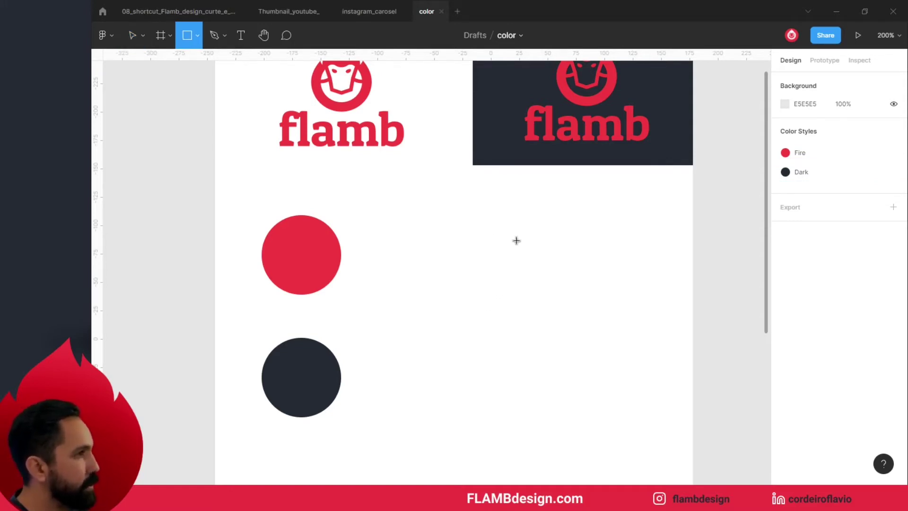
{"action": "left_click_drag", "start_coordinate": [479, 237], "coordinate": [625, 285]}
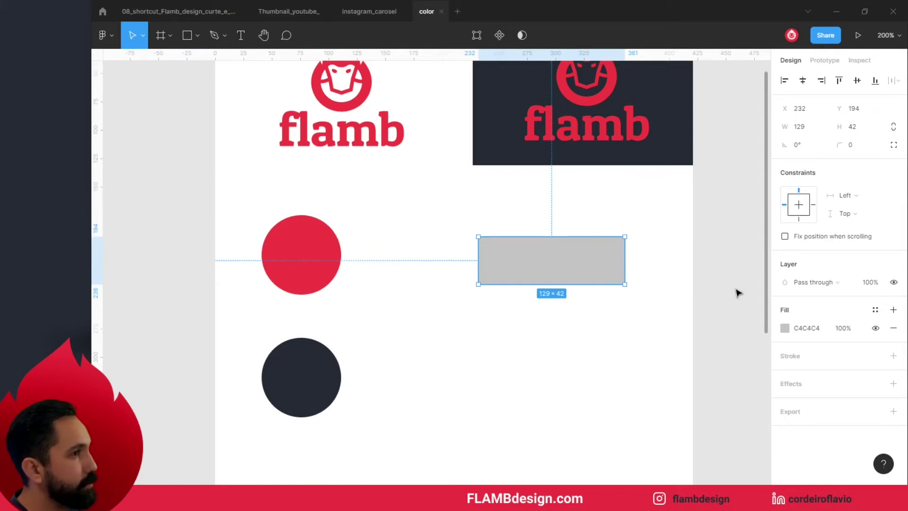
{"action": "left_click", "coordinate": [875, 311]}
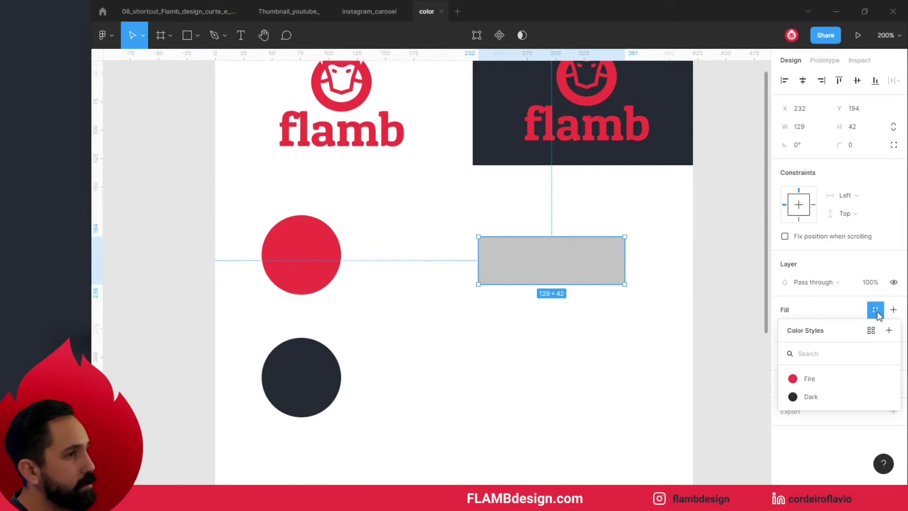
{"action": "left_click", "coordinate": [825, 378]}
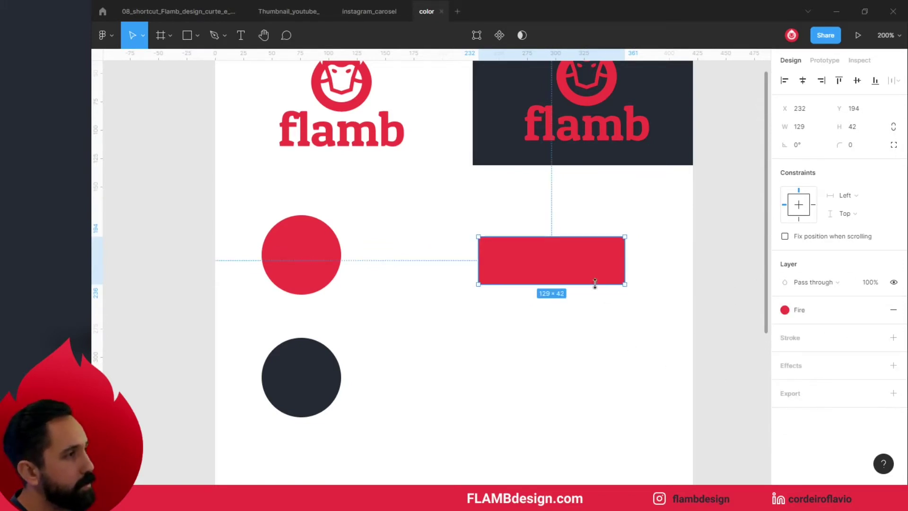
Duplicate the bar, apply the Dark style, and place it under the red bar
{"action": "left_click_drag", "start_coordinate": [584, 256], "coordinate": [578, 350], "text": "alt"}
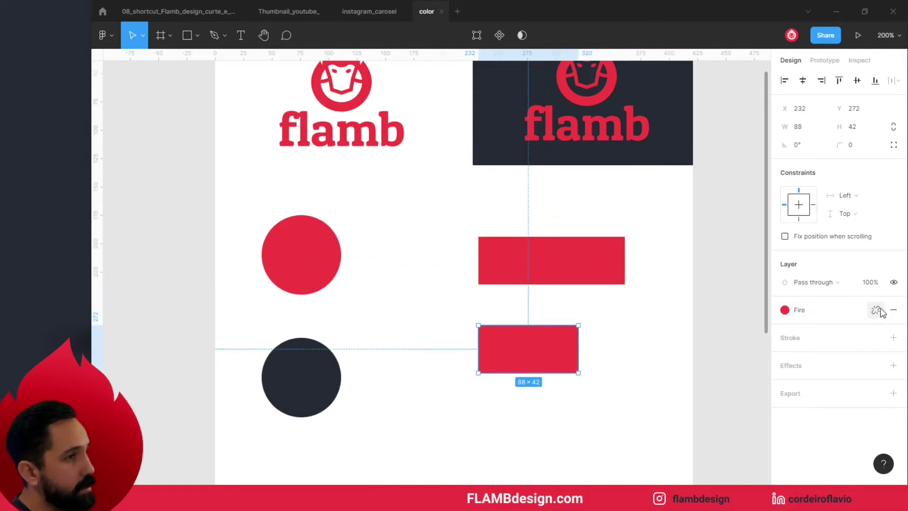
{"action": "left_click", "coordinate": [801, 313]}
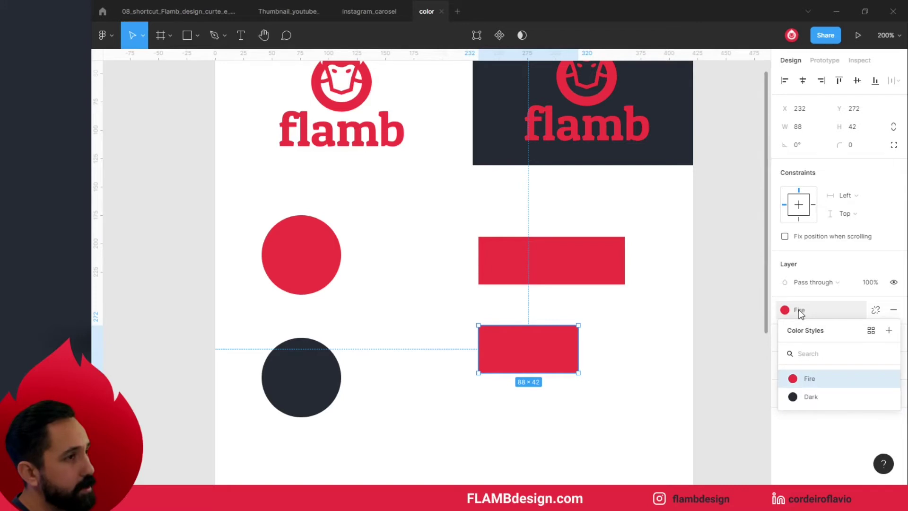
{"action": "left_click", "coordinate": [811, 398]}
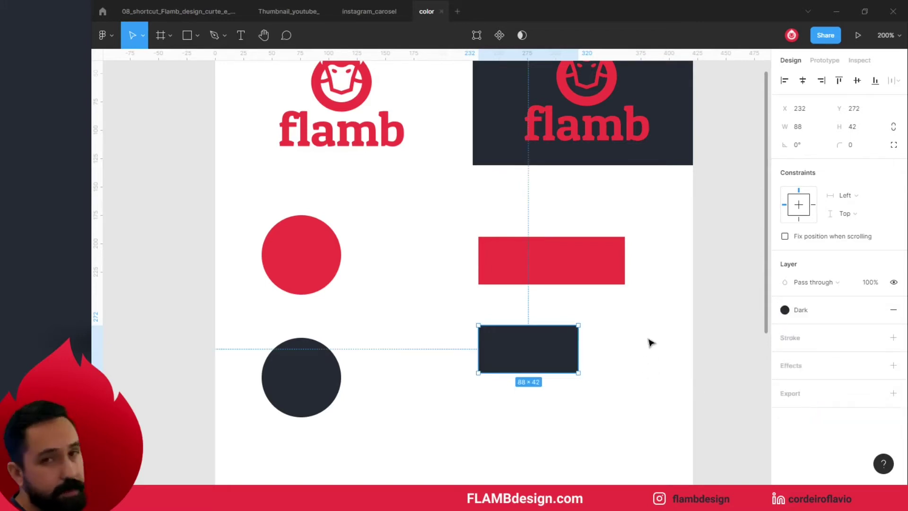
{"action": "left_click_drag", "start_coordinate": [515, 341], "coordinate": [515, 316]}
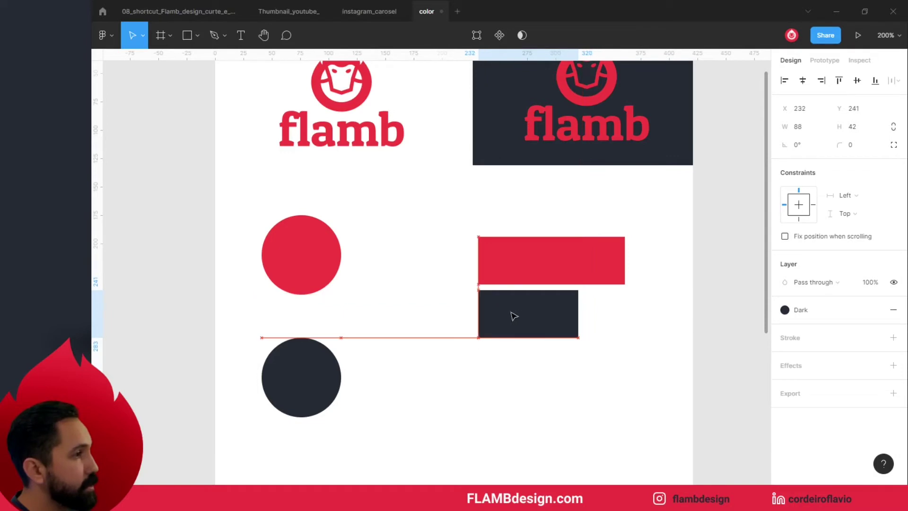
{"action": "left_click", "coordinate": [633, 334]}
{"action": "left_click", "coordinate": [562, 325]}
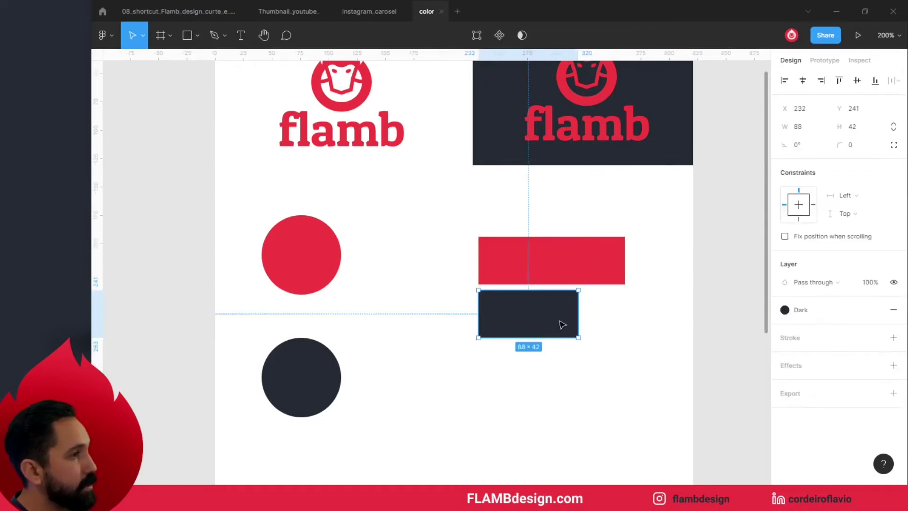
{"action": "left_click", "coordinate": [714, 327]}
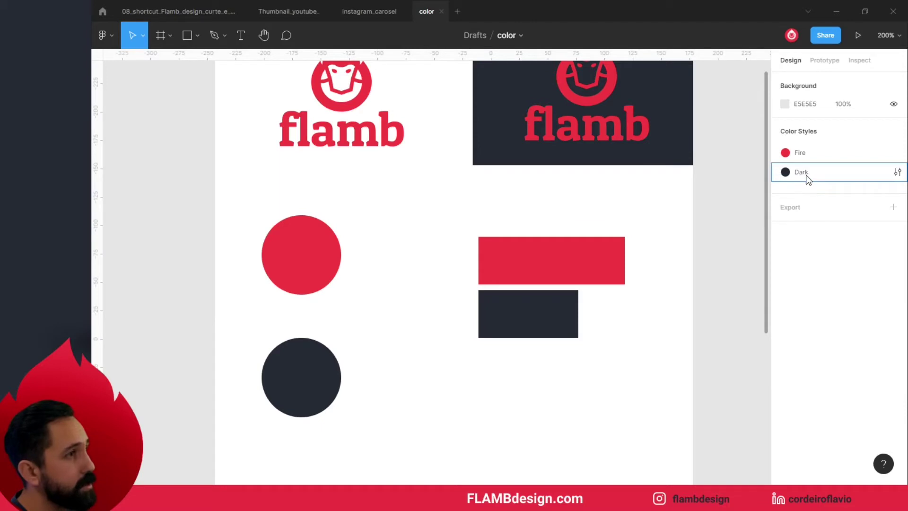
{"action": "left_click", "coordinate": [897, 153]}
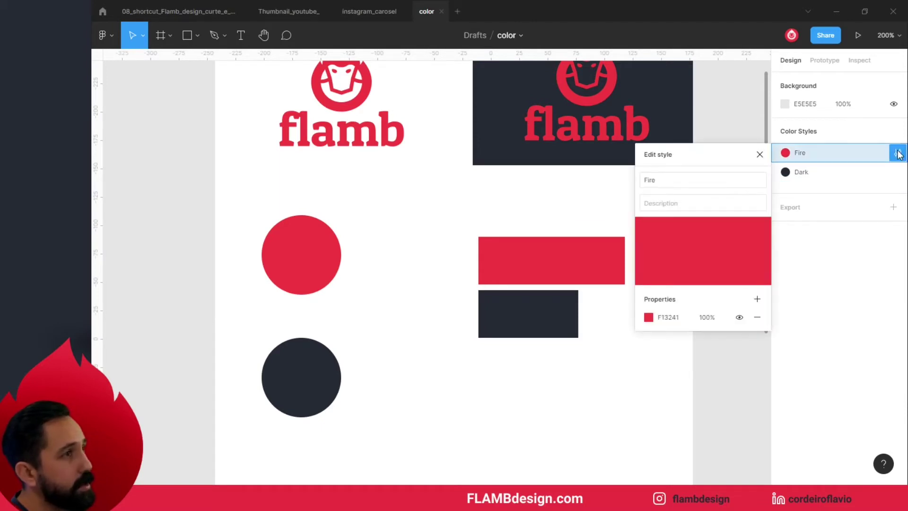
{"action": "left_click", "coordinate": [649, 318]}
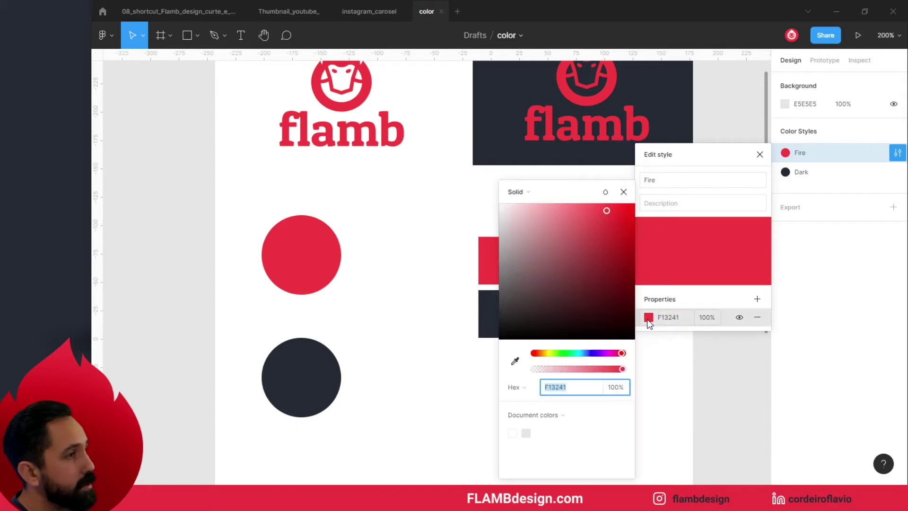
{"action": "left_click", "coordinate": [567, 287]}
{"action": "left_click", "coordinate": [577, 229]}
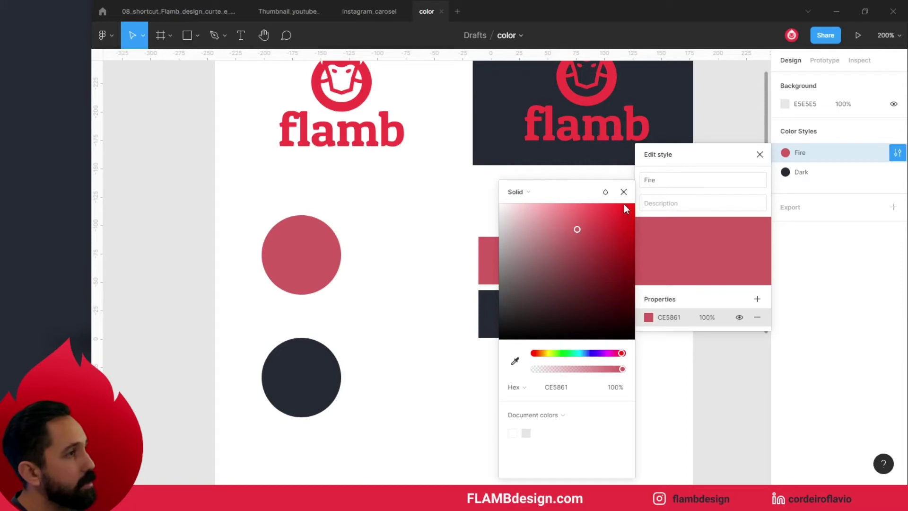
{"action": "left_click", "coordinate": [624, 191]}
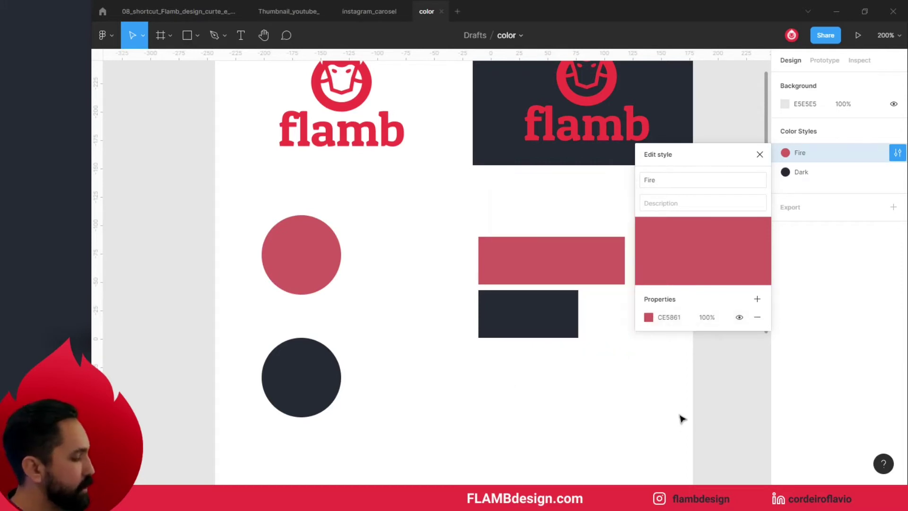
{"action": "key", "text": "ctrl+z"}
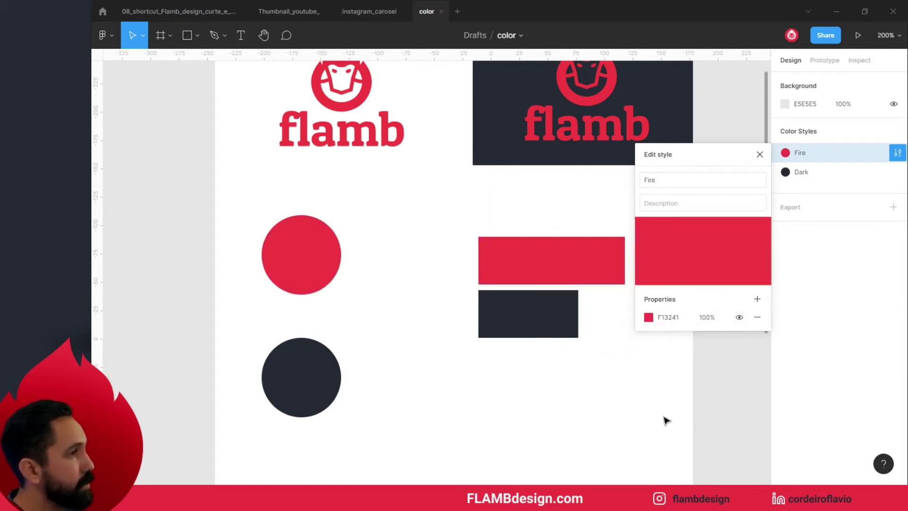
{"action": "left_click", "coordinate": [666, 419]}
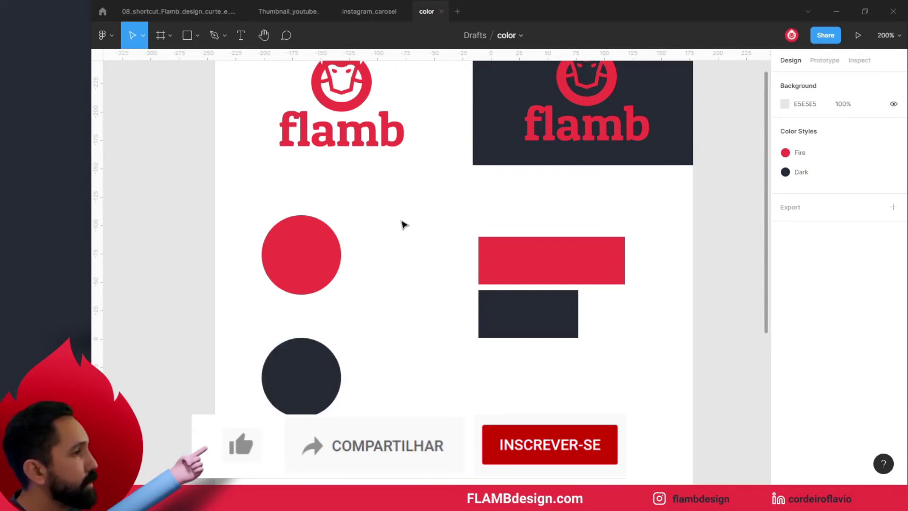
Delete the red and dark bars and move both circles down
{"action": "left_click_drag", "start_coordinate": [401, 225], "coordinate": [611, 336]}
{"action": "key", "text": "Delete"}
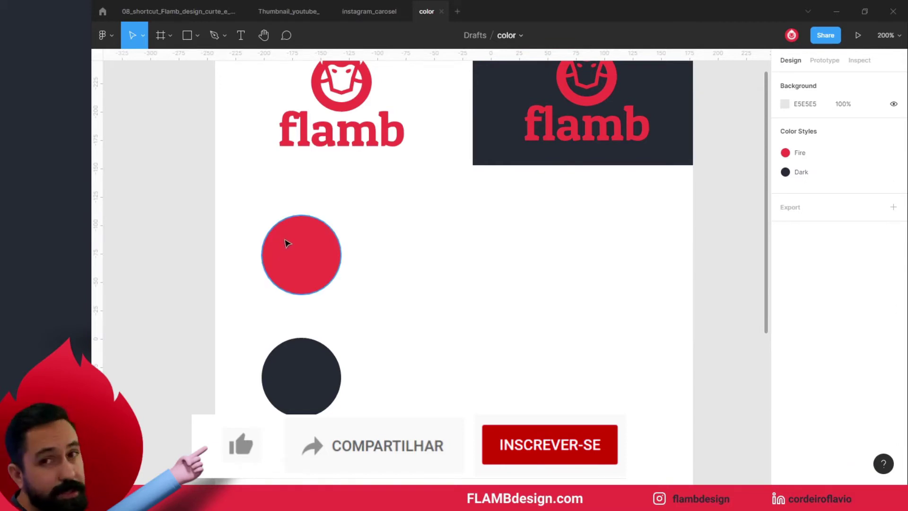
{"action": "left_click_drag", "start_coordinate": [381, 216], "coordinate": [315, 404]}
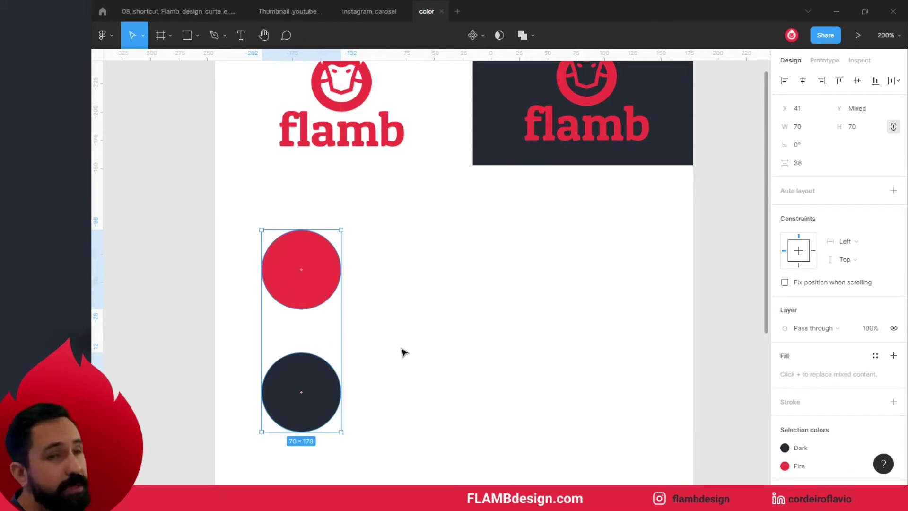
{"action": "key", "text": "Escape"}
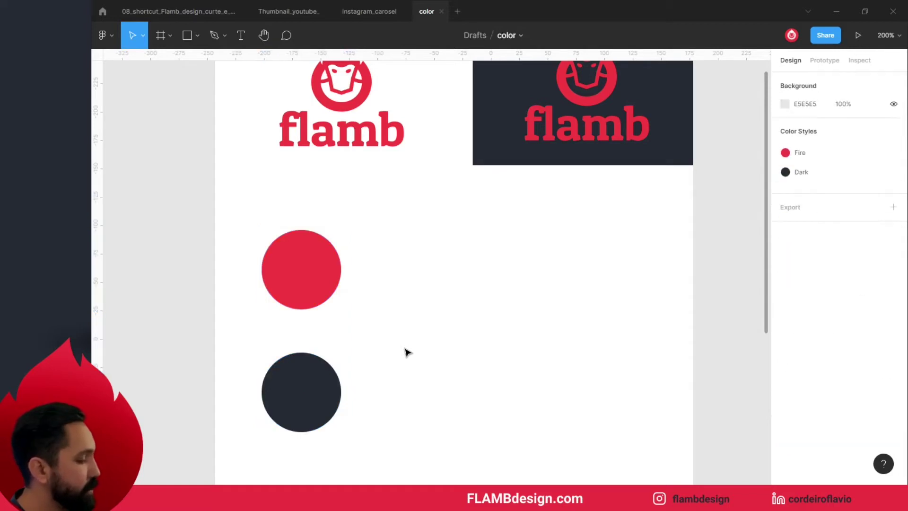
Duplicate the red circle into a row of four, spaced 12 apart
{"action": "left_click", "coordinate": [279, 278]}
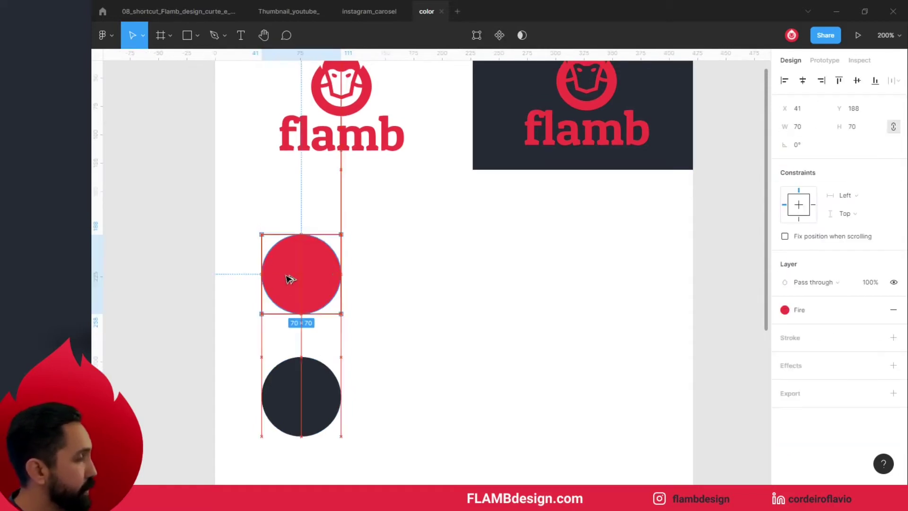
{"action": "left_click_drag", "start_coordinate": [290, 279], "coordinate": [384, 295]}
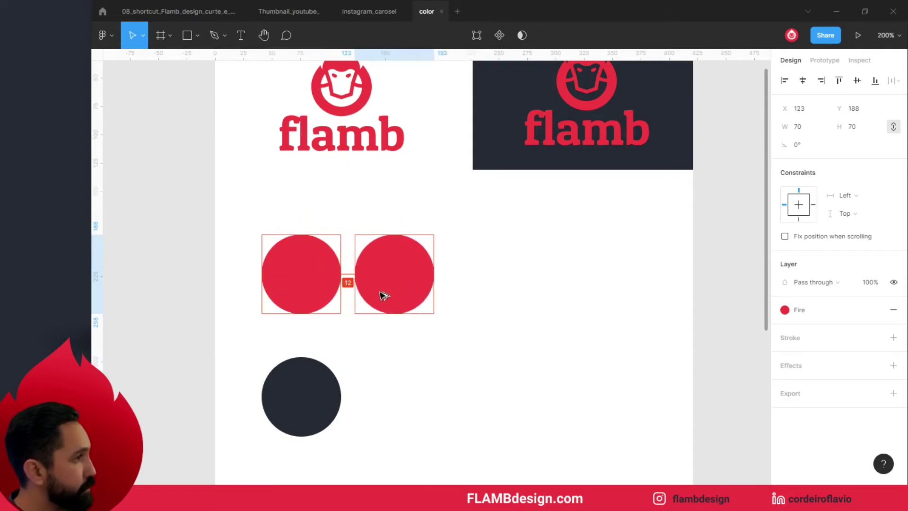
{"action": "left_click_drag", "start_coordinate": [384, 296], "coordinate": [382, 297]}
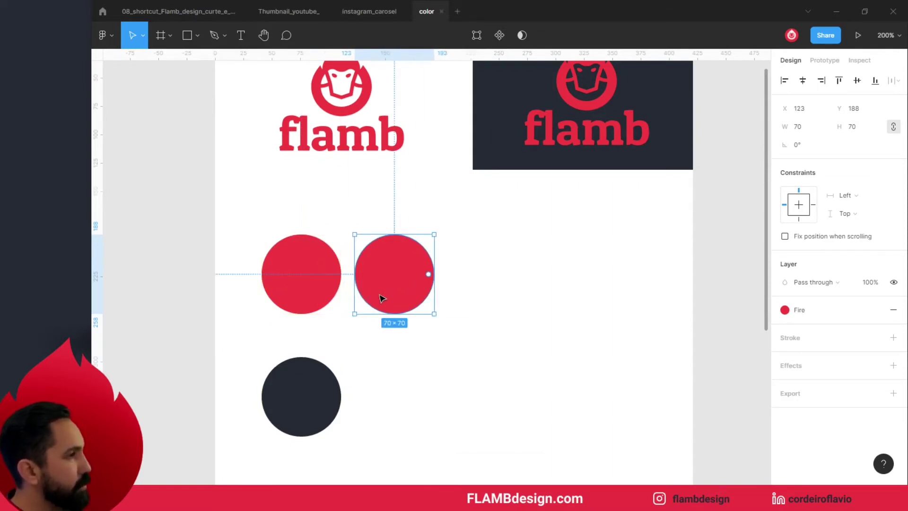
{"action": "key", "text": "ctrl+d"}
{"action": "key", "text": "ctrl+d"}
{"action": "left_click", "coordinate": [395, 357]}
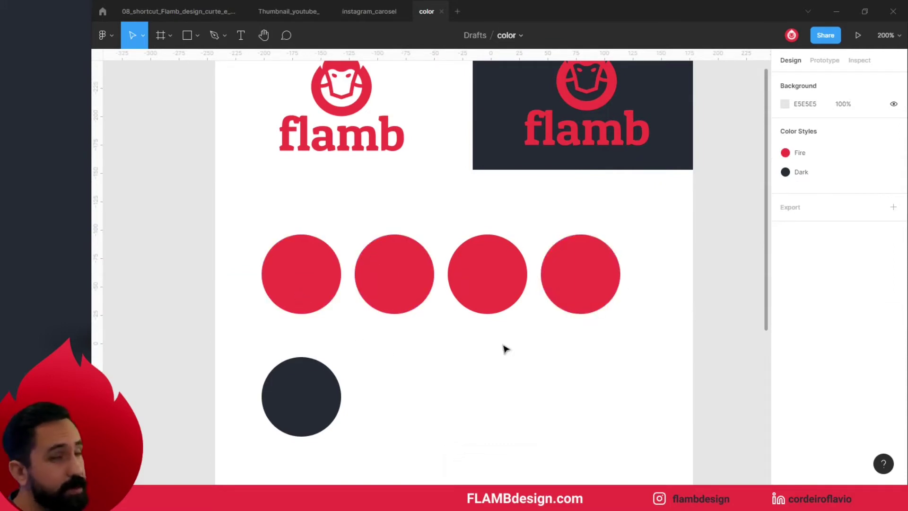
{"action": "left_click", "coordinate": [401, 271]}
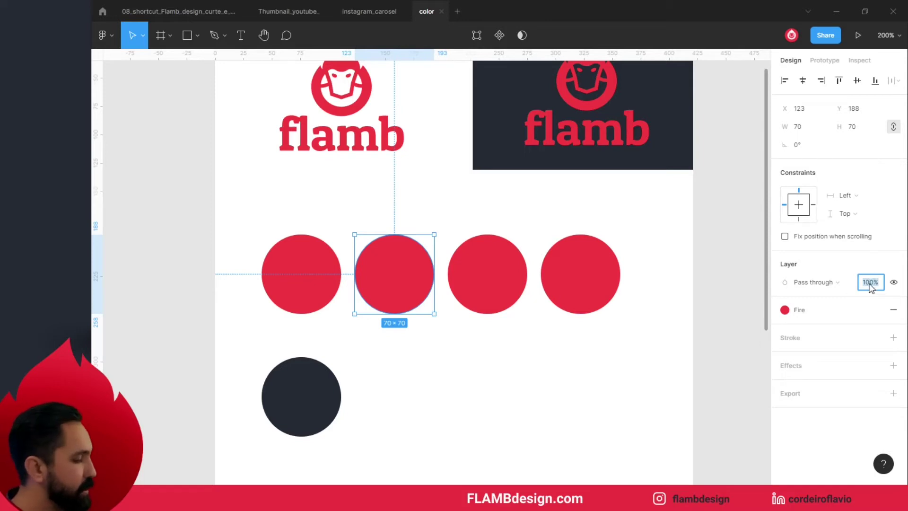
Set the second, third and fourth red circles to 70%, 40% and 20% opacity
{"action": "type", "text": "7"}
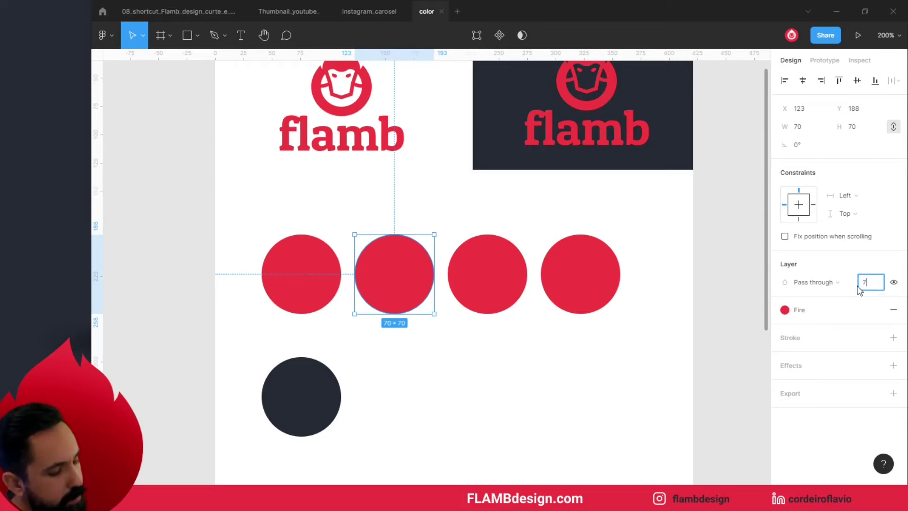
{"action": "type", "text": "0"}
{"action": "key", "text": "Return"}
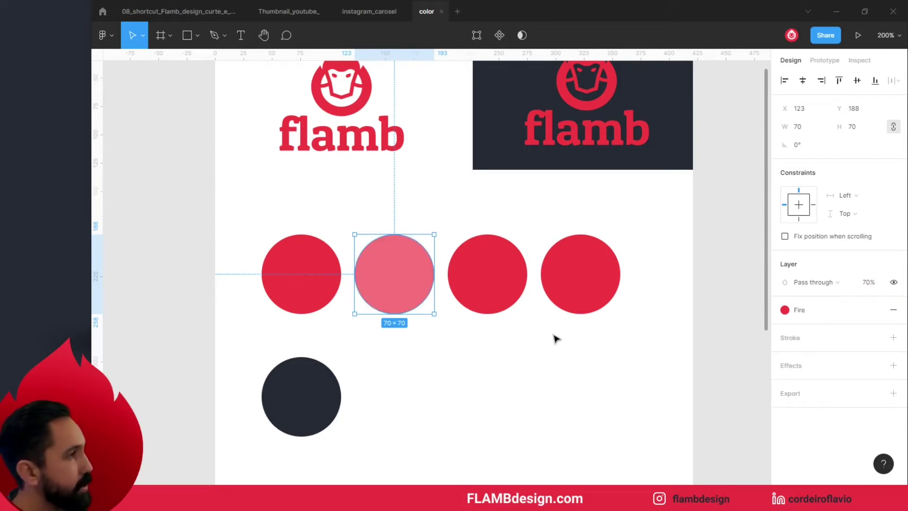
{"action": "left_click", "coordinate": [506, 290]}
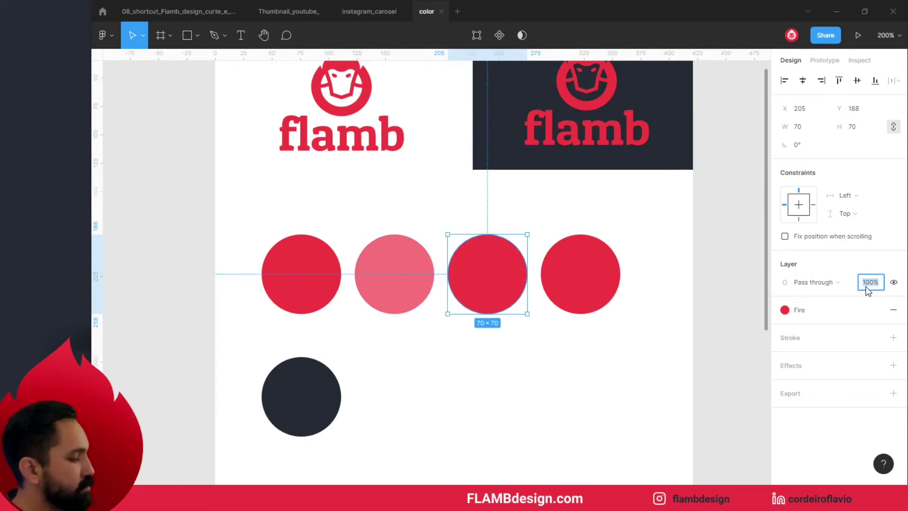
{"action": "type", "text": "40"}
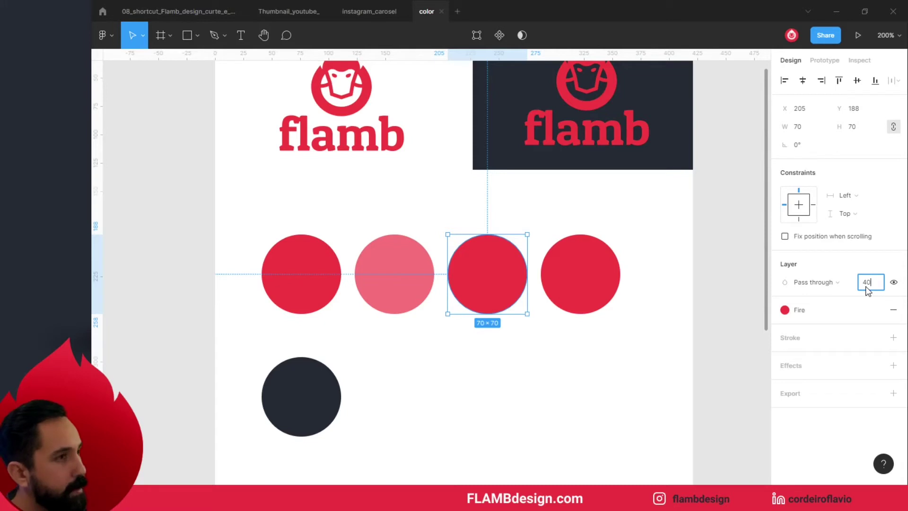
{"action": "key", "text": "Return"}
{"action": "left_click", "coordinate": [590, 297]}
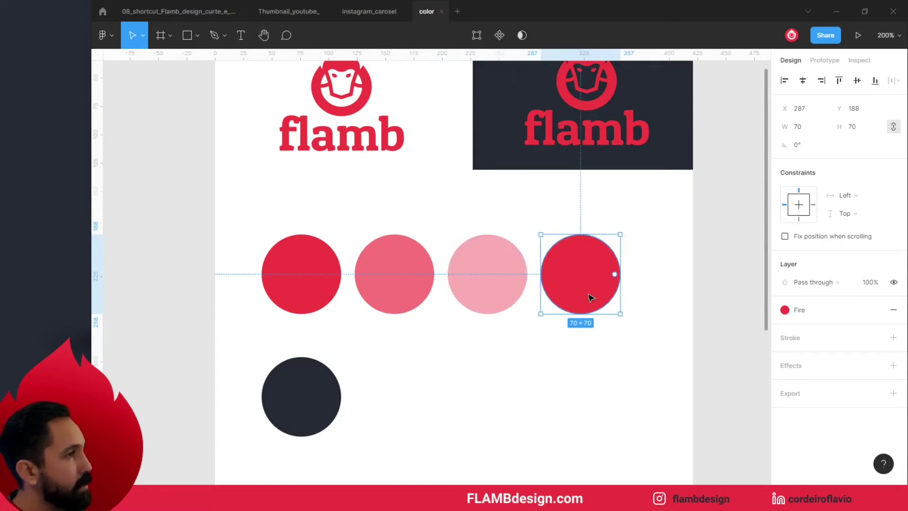
{"action": "left_click", "coordinate": [875, 283]}
{"action": "type", "text": "20"}
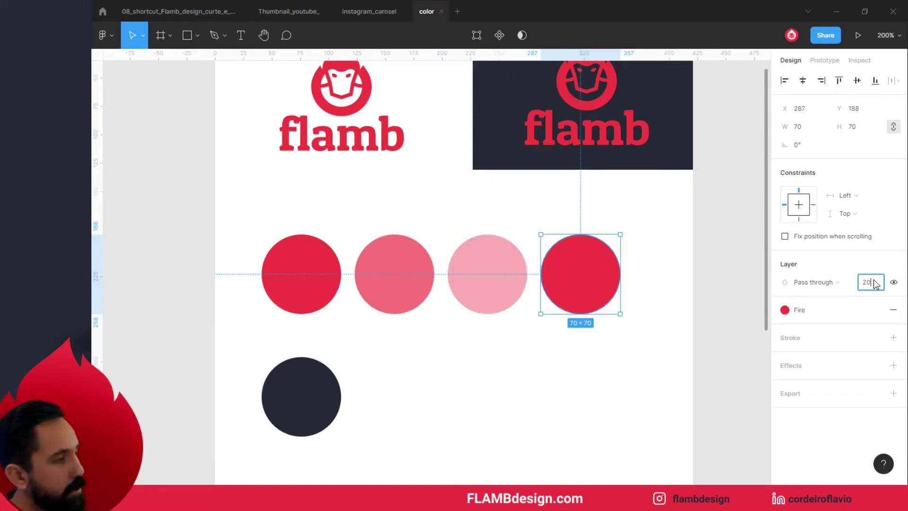
{"action": "key", "text": "Return"}
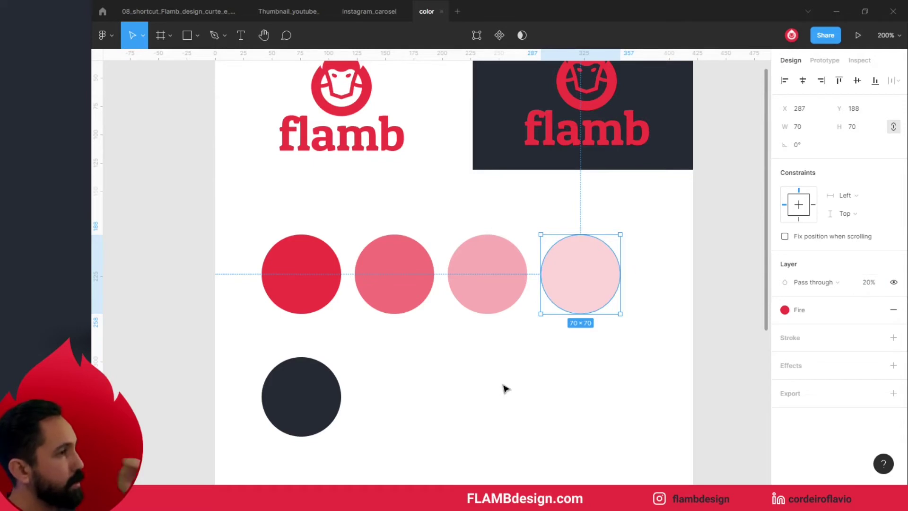
Move the dark circle lower on the page
{"action": "left_click", "coordinate": [504, 390]}
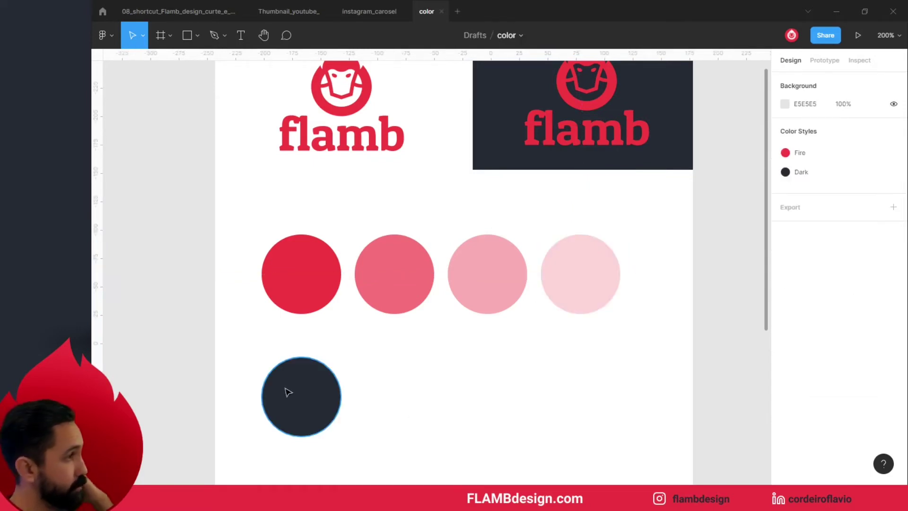
{"action": "left_click_drag", "start_coordinate": [288, 393], "coordinate": [290, 422]}
{"action": "left_click", "coordinate": [430, 348]}
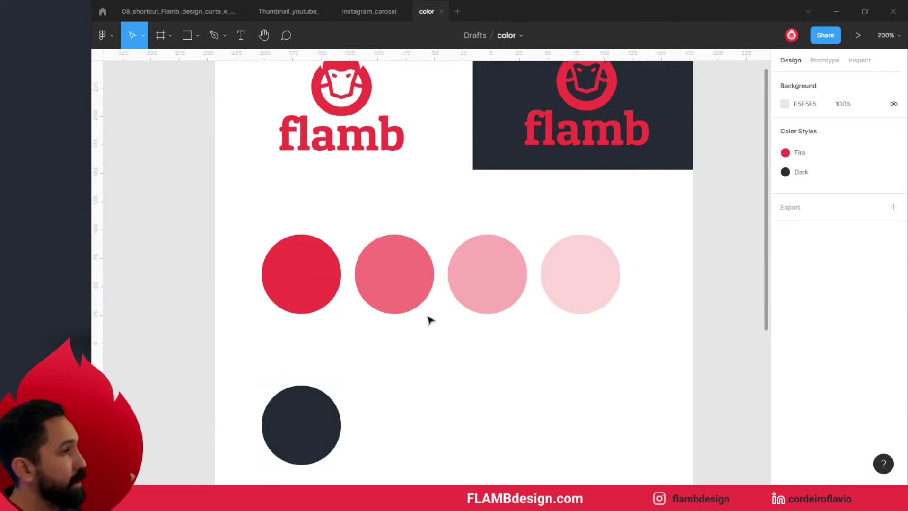
{"action": "left_click", "coordinate": [271, 291]}
{"action": "left_click", "coordinate": [402, 354]}
{"action": "left_click", "coordinate": [406, 299]}
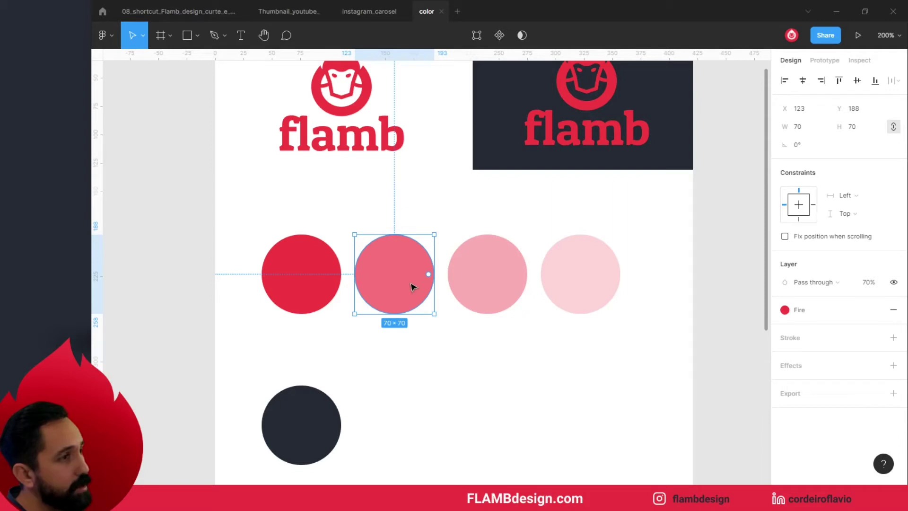
{"action": "mouse_move", "coordinate": [800, 310]}
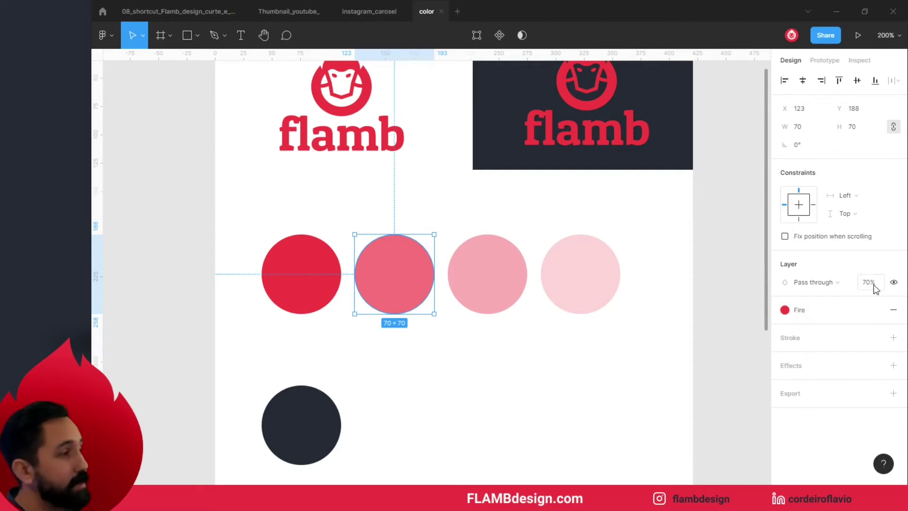
{"action": "left_click", "coordinate": [420, 415]}
Push the dark circle lower and copy the first red circle below itself
{"action": "left_click_drag", "start_coordinate": [315, 430], "coordinate": [309, 469]}
{"action": "left_click", "coordinate": [328, 356]}
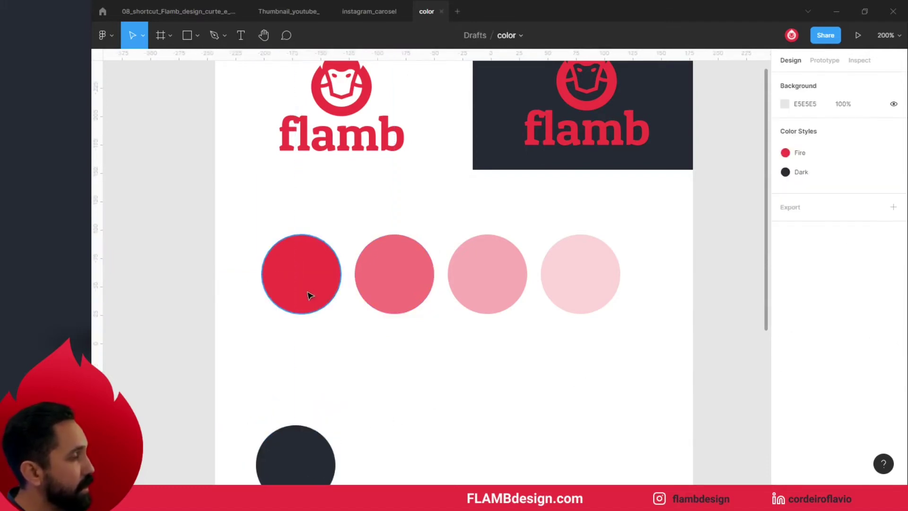
{"action": "left_click_drag", "start_coordinate": [308, 295], "coordinate": [316, 401]}
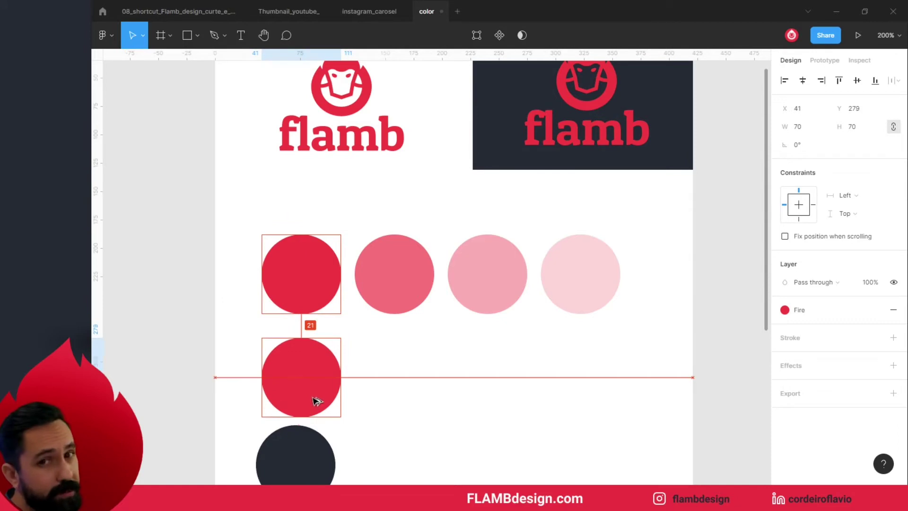
{"action": "left_click_drag", "start_coordinate": [316, 401], "coordinate": [317, 400]}
{"action": "left_click", "coordinate": [416, 376]}
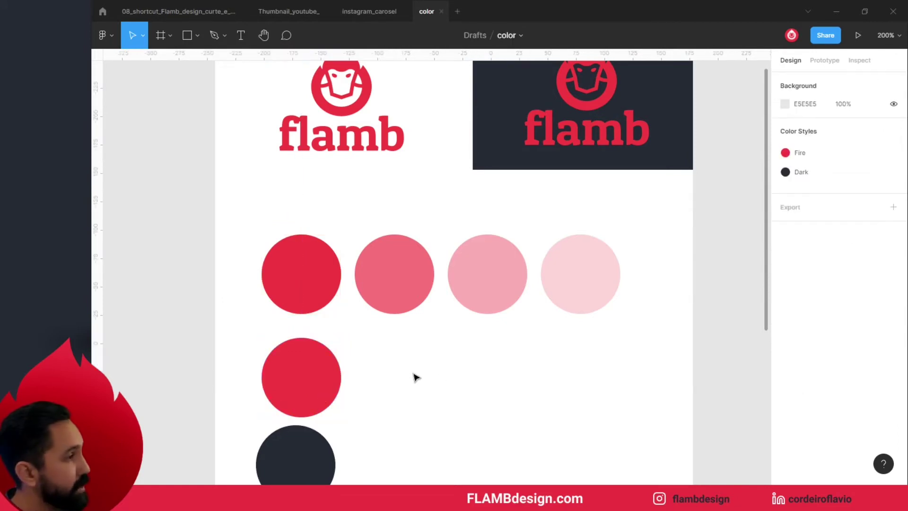
{"action": "left_click", "coordinate": [291, 390]}
Duplicate the lower red circle rightward to complete a row of four
{"action": "left_click_drag", "start_coordinate": [321, 375], "coordinate": [418, 382]}
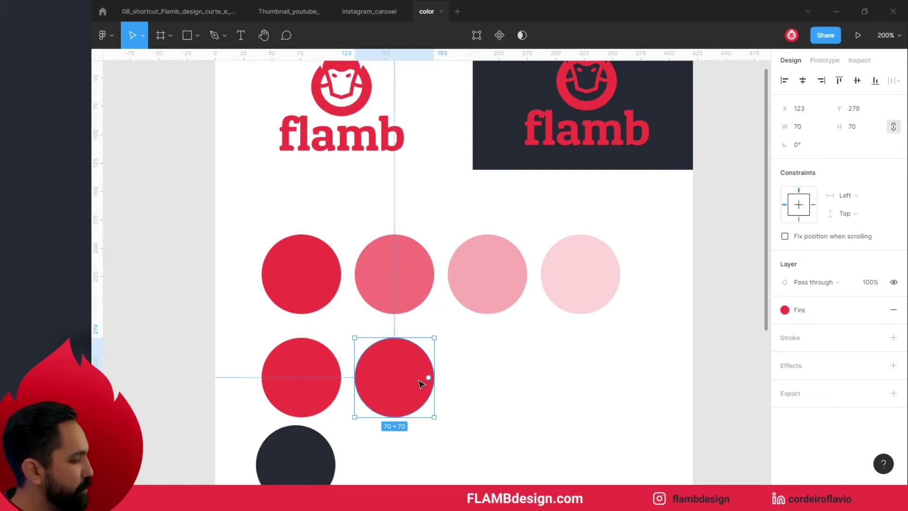
{"action": "key", "text": "ctrl+d"}
{"action": "key", "text": "ctrl+d"}
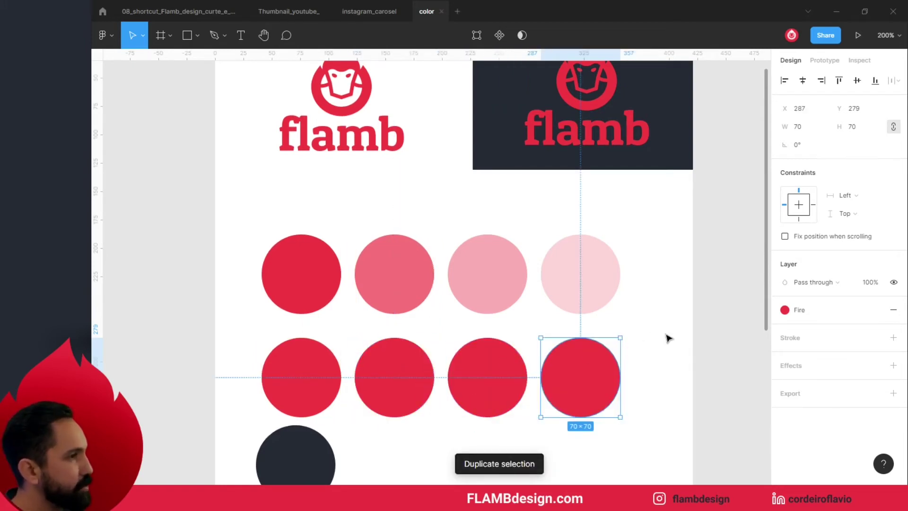
{"action": "left_click", "coordinate": [667, 339]}
{"action": "left_click", "coordinate": [408, 390]}
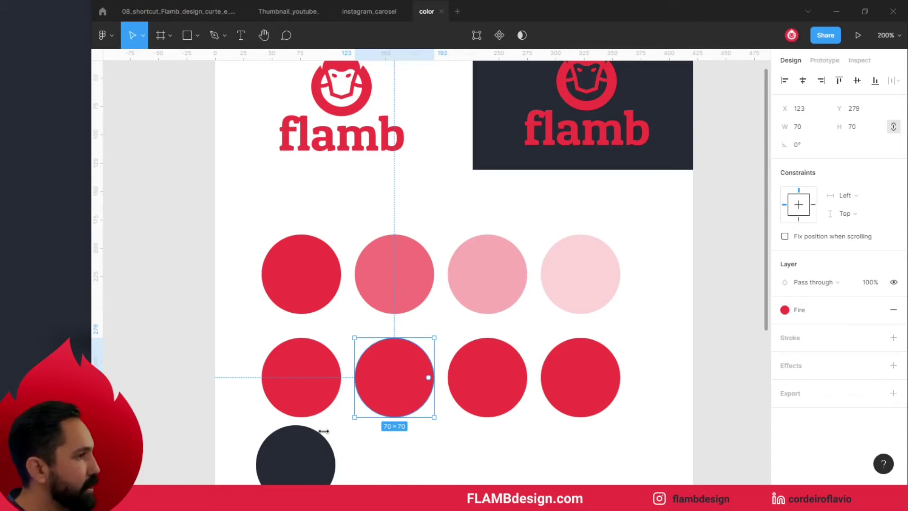
{"action": "key", "text": "Escape"}
{"action": "left_click", "coordinate": [395, 390]}
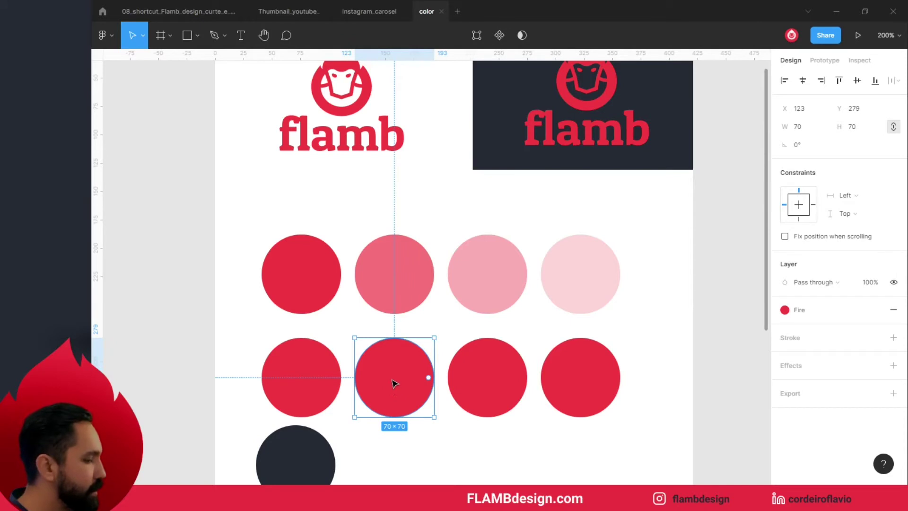
Eyedrop F6707A, F9ADB3 and FCD6D9 from the faded circles into the lower row's circles 2–4
{"action": "key", "text": "i"}
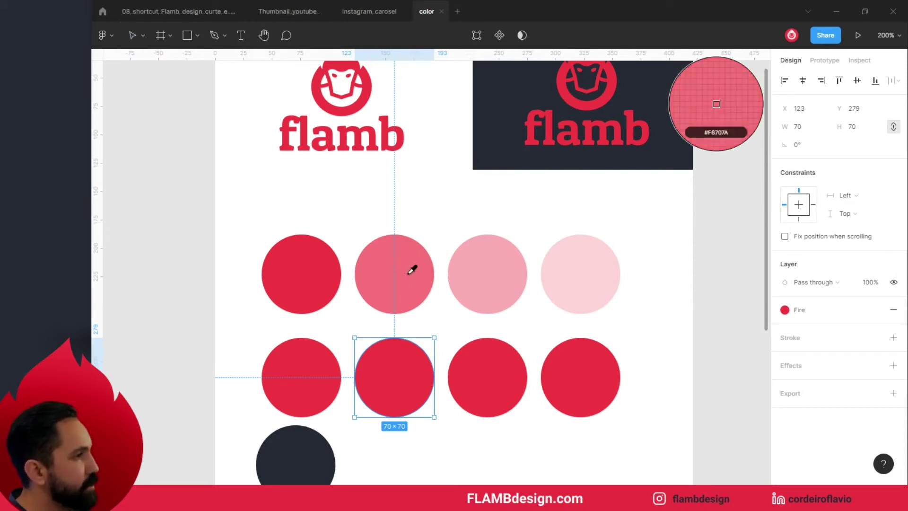
{"action": "left_click", "coordinate": [410, 272]}
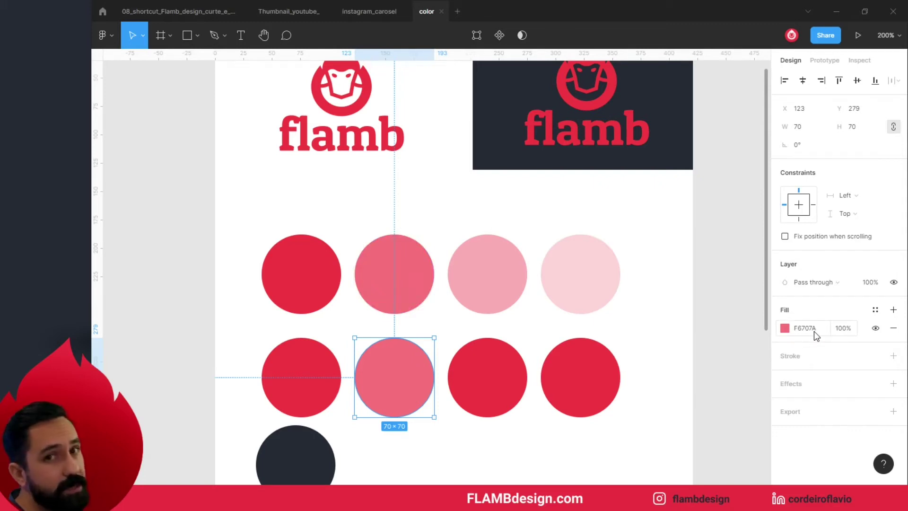
{"action": "left_click", "coordinate": [504, 394]}
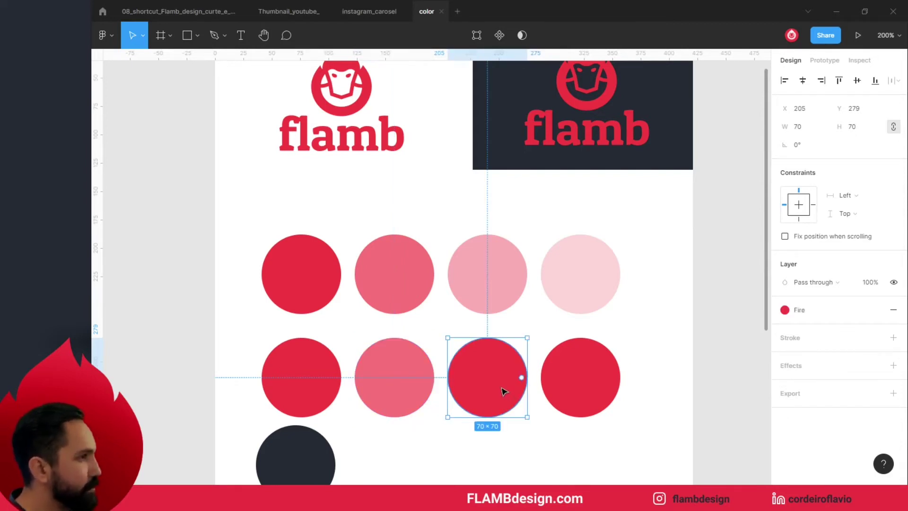
{"action": "key", "text": "i"}
{"action": "left_click", "coordinate": [498, 284]}
{"action": "left_click", "coordinate": [597, 396]}
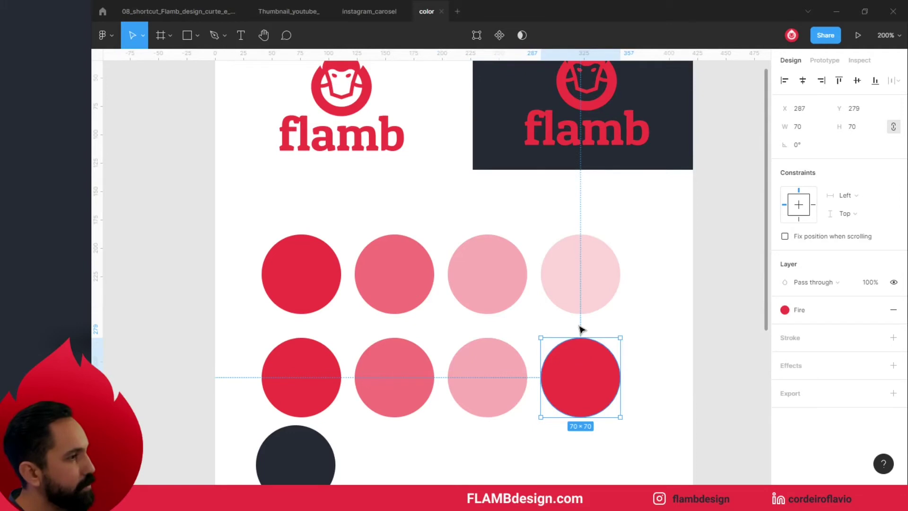
{"action": "key", "text": "i"}
{"action": "left_click", "coordinate": [592, 305]}
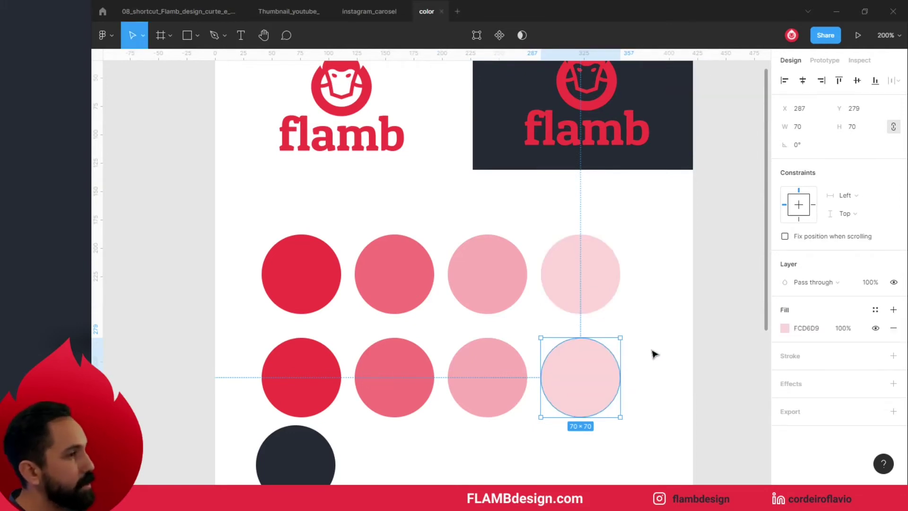
{"action": "left_click", "coordinate": [542, 396]}
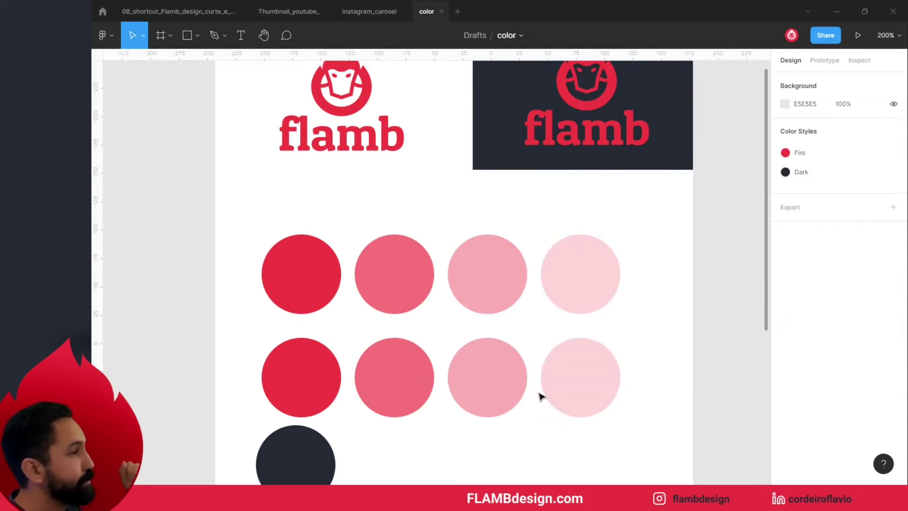
{"action": "left_click", "coordinate": [421, 396]}
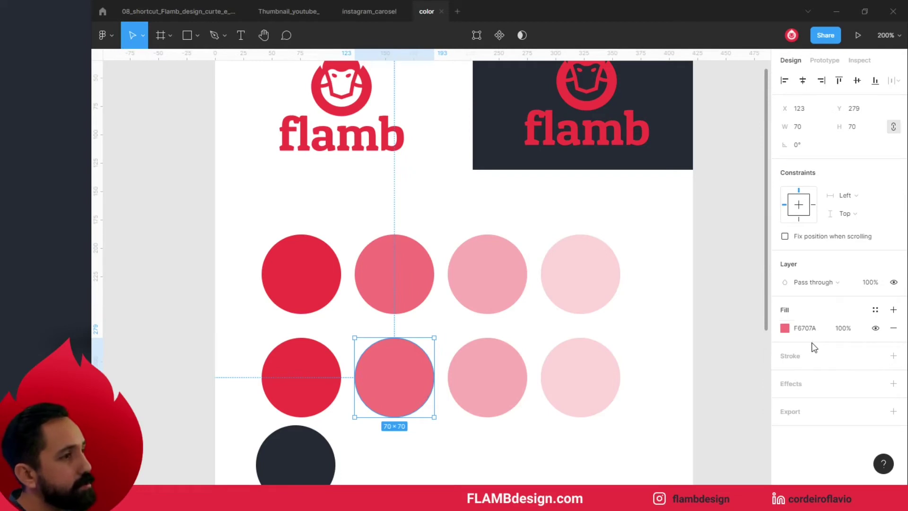
{"action": "left_click", "coordinate": [876, 311]}
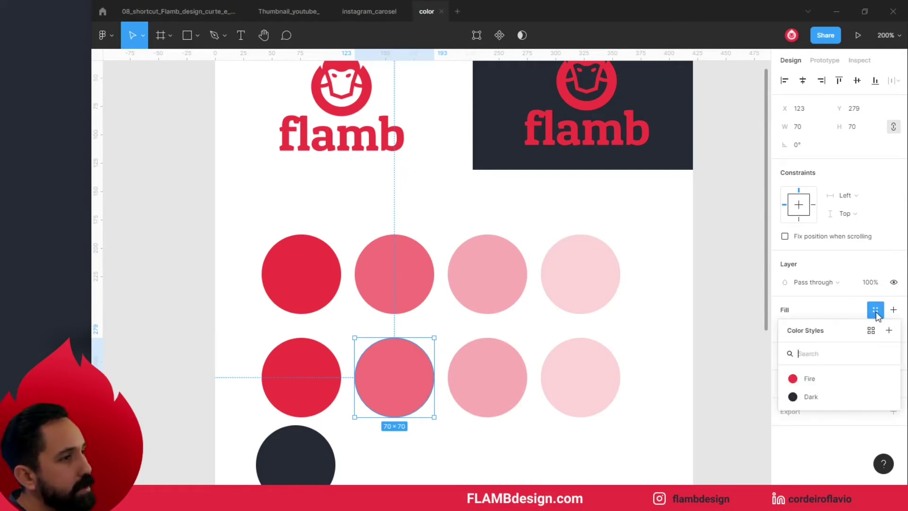
Save the second and third lower circles' fills as colour styles 70 and 40
{"action": "left_click", "coordinate": [890, 330]}
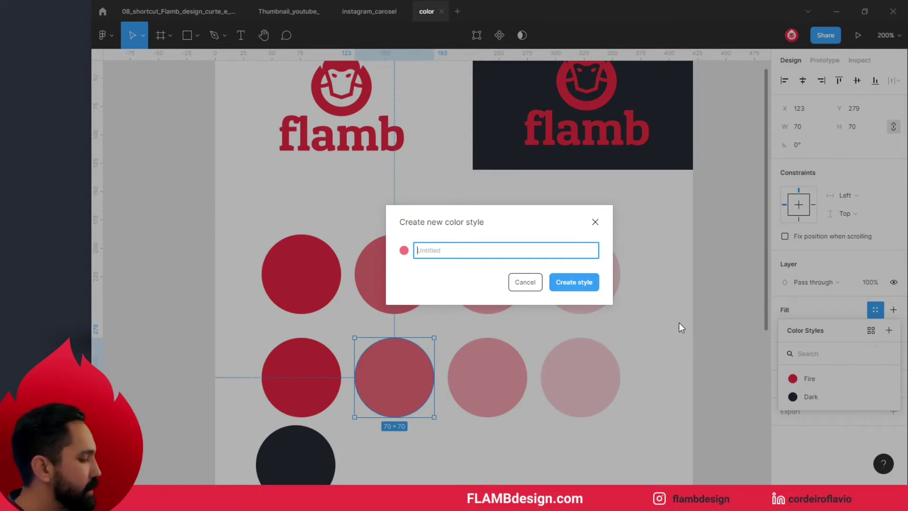
{"action": "type", "text": "70"}
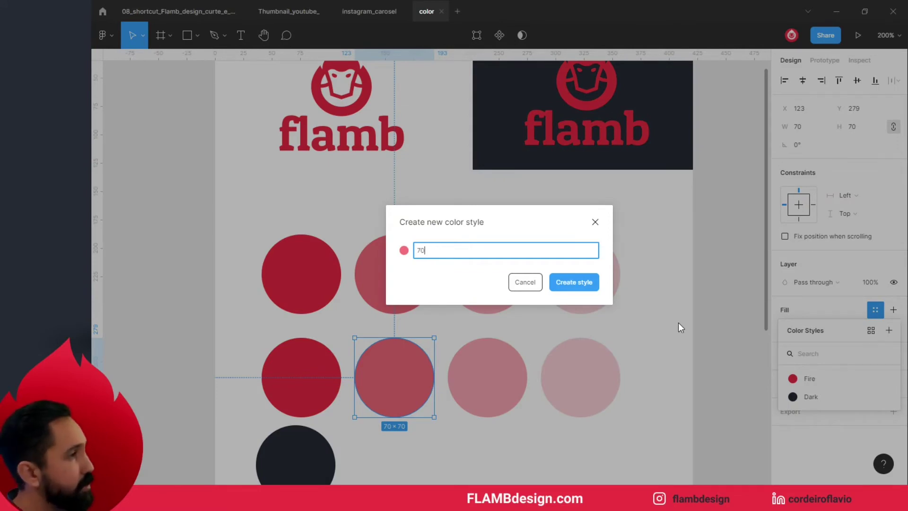
{"action": "left_click", "coordinate": [590, 286]}
{"action": "left_click", "coordinate": [519, 361]}
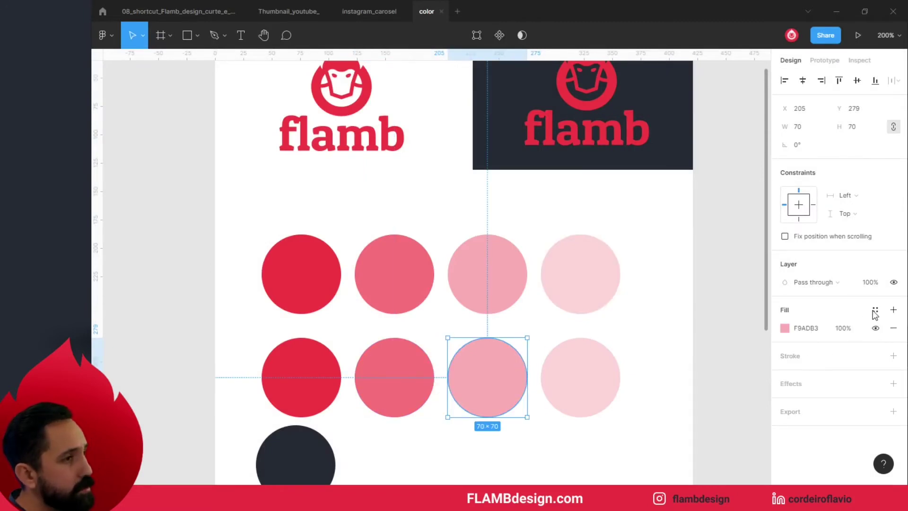
{"action": "left_click", "coordinate": [875, 312]}
{"action": "left_click", "coordinate": [889, 331]}
{"action": "type", "text": "40"}
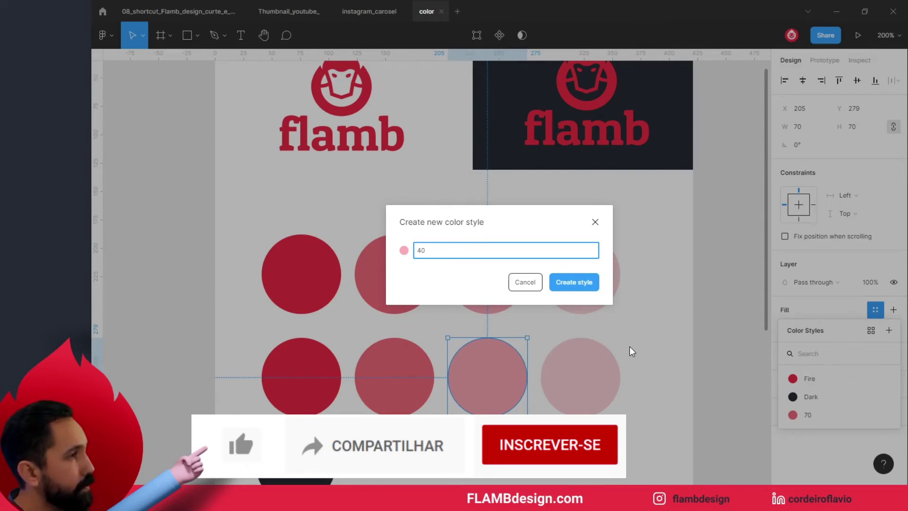
{"action": "key", "text": "Return"}
Save the fourth lower circle's fill as a colour style named 20
{"action": "left_click", "coordinate": [605, 377]}
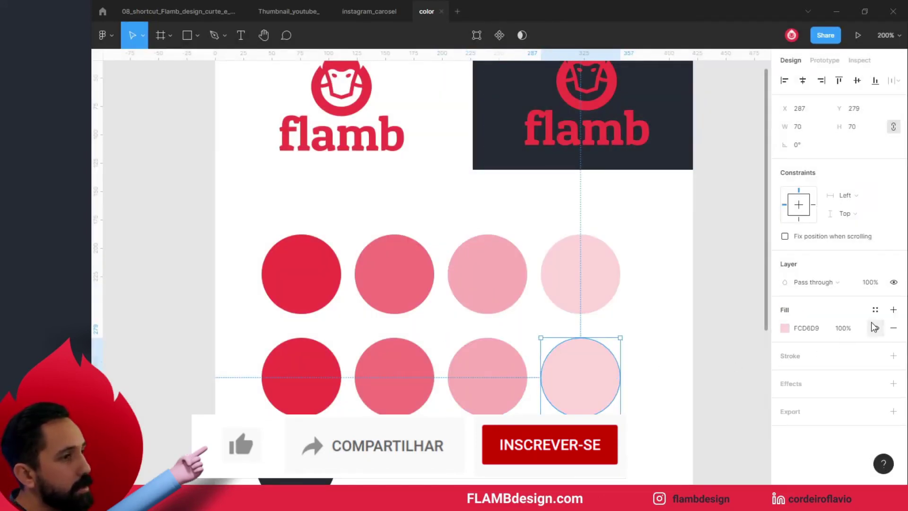
{"action": "left_click", "coordinate": [876, 309]}
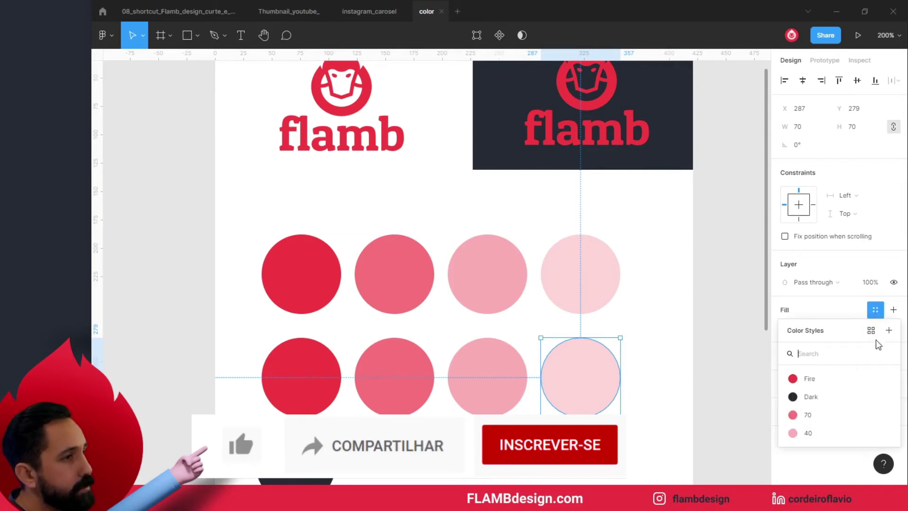
{"action": "left_click", "coordinate": [889, 330]}
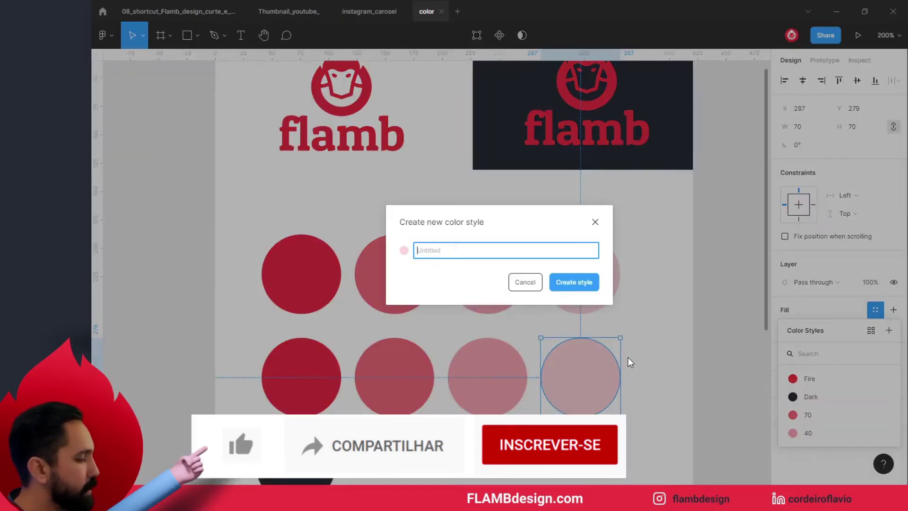
{"action": "type", "text": "20"}
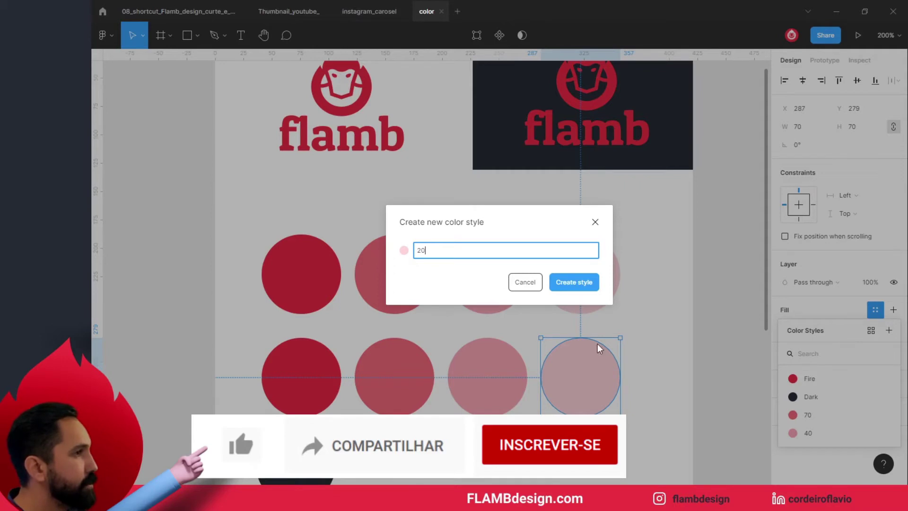
{"action": "left_click", "coordinate": [572, 282]}
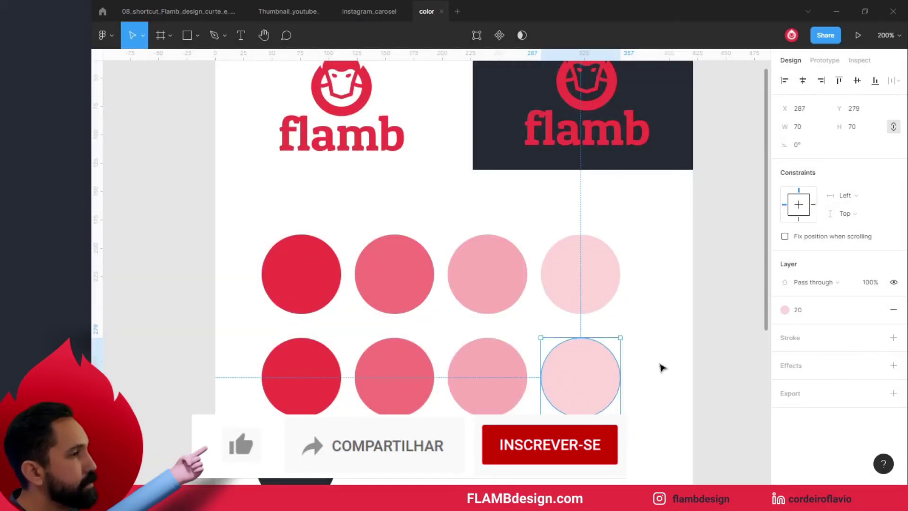
{"action": "left_click_drag", "start_coordinate": [242, 220], "coordinate": [586, 282]}
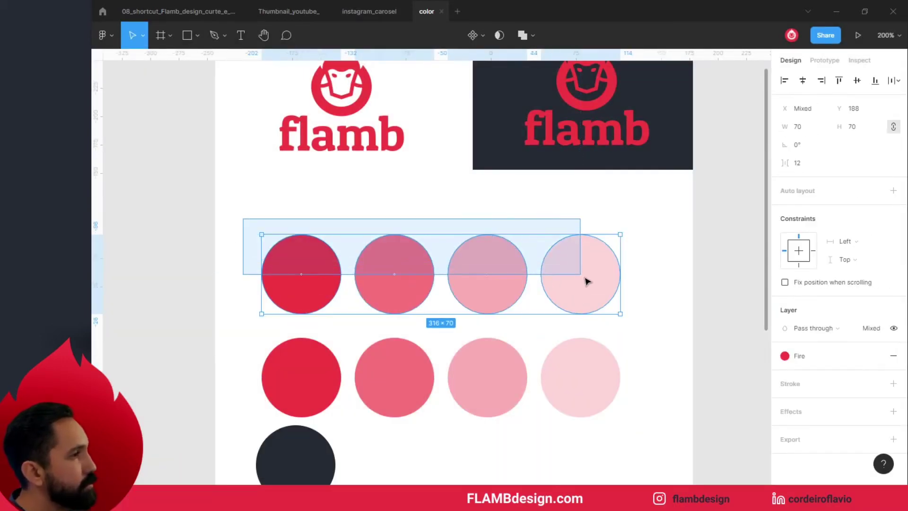
Delete the top row of pink circles and move the Dark style above Fire
{"action": "key", "text": "Delete"}
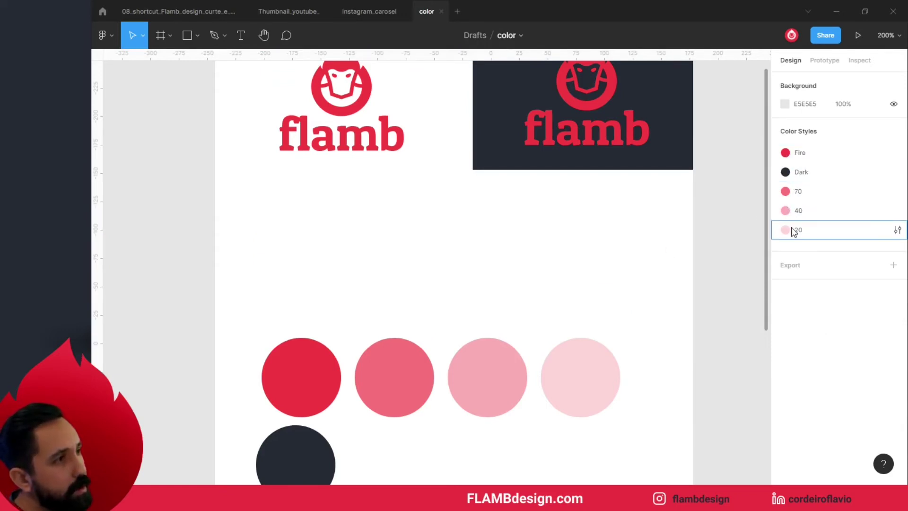
{"action": "left_click", "coordinate": [797, 172]}
{"action": "left_click_drag", "start_coordinate": [786, 164], "coordinate": [785, 143]}
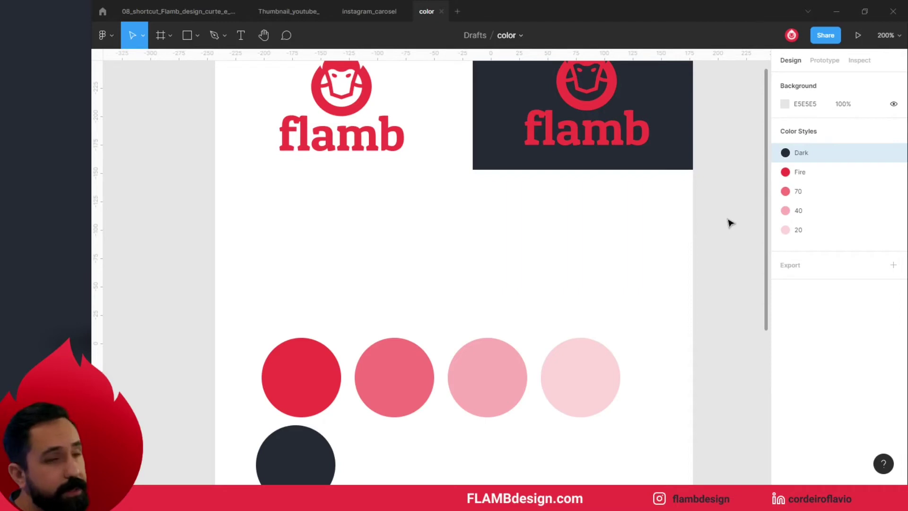
{"action": "left_click", "coordinate": [574, 307]}
Alt-drag a copy of the dark circle beneath the second pink circle
{"action": "scroll", "coordinate": [575, 307], "scroll_direction": "down", "scroll_amount": 1}
{"action": "scroll", "coordinate": [574, 307], "scroll_direction": "down", "scroll_amount": 5}
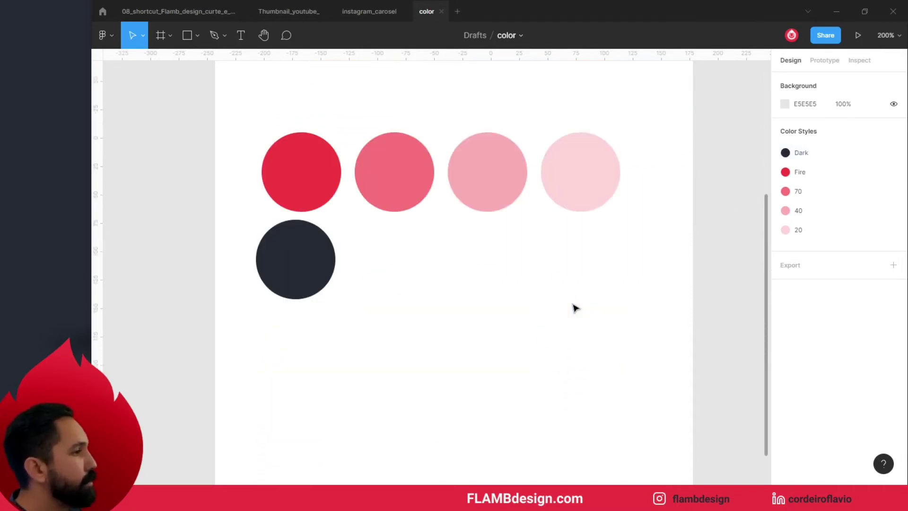
{"action": "mouse_move", "coordinate": [300, 247]}
{"action": "left_mouse_down"}
{"action": "mouse_move", "coordinate": [304, 295]}
{"action": "mouse_move", "coordinate": [400, 308]}
{"action": "left_mouse_up"}
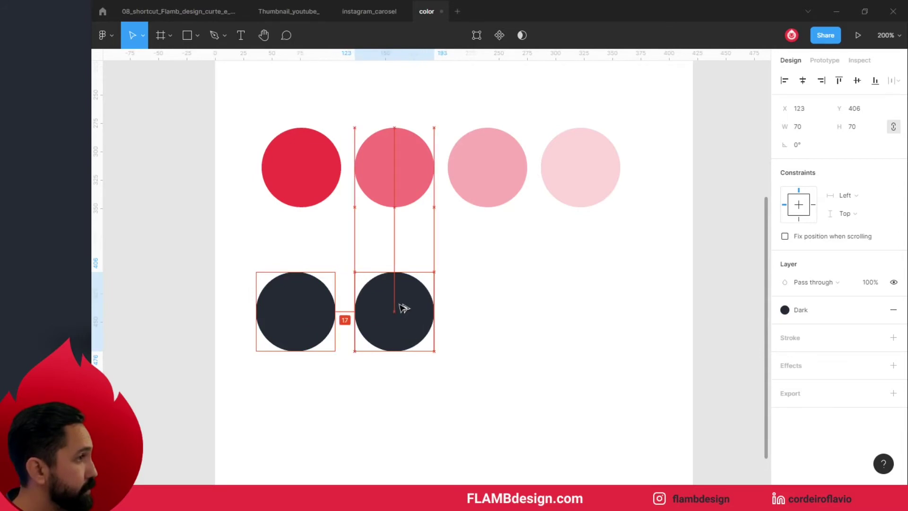
Duplicate the dark circle along the row and set the second copy to 70% opacity
{"action": "key", "text": "ctrl+d"}
{"action": "key", "text": "ctrl+d"}
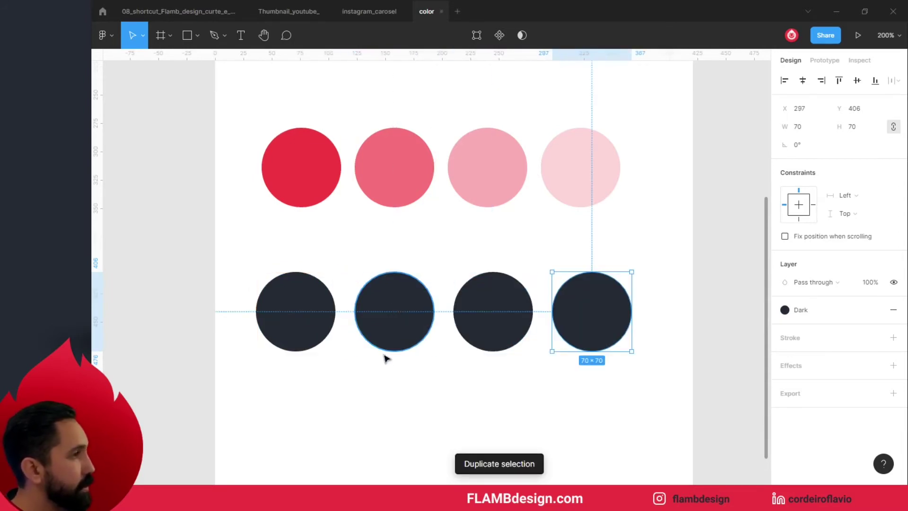
{"action": "left_click", "coordinate": [393, 382]}
{"action": "left_click", "coordinate": [398, 325]}
{"action": "left_click", "coordinate": [869, 283]}
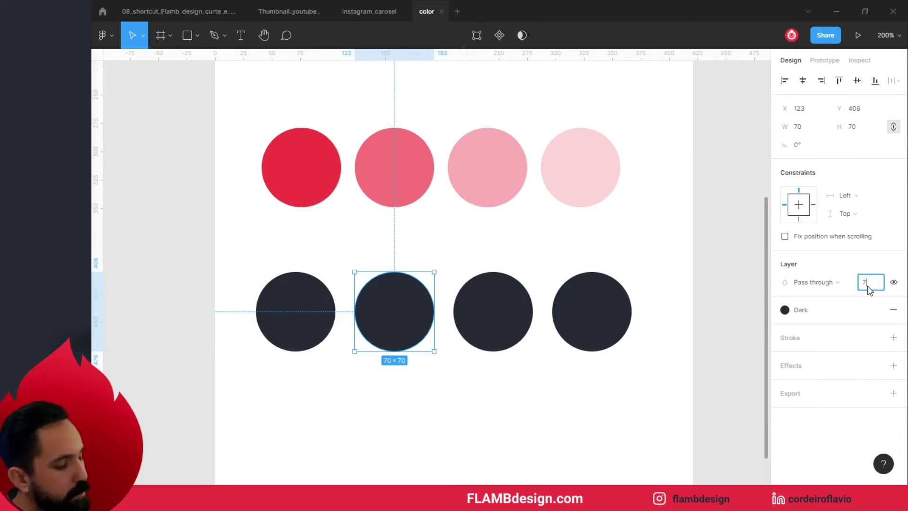
{"action": "type", "text": "70"}
{"action": "key", "text": "Return"}
Fade the third and fourth dark circles to 40% and 20% opacity
{"action": "left_click", "coordinate": [534, 312]}
{"action": "left_click", "coordinate": [870, 283]}
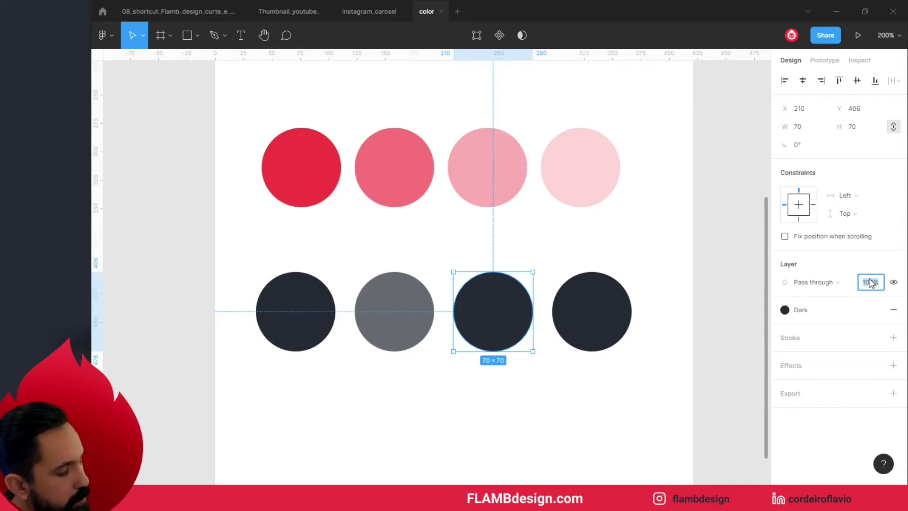
{"action": "type", "text": "40"}
{"action": "key", "text": "Return"}
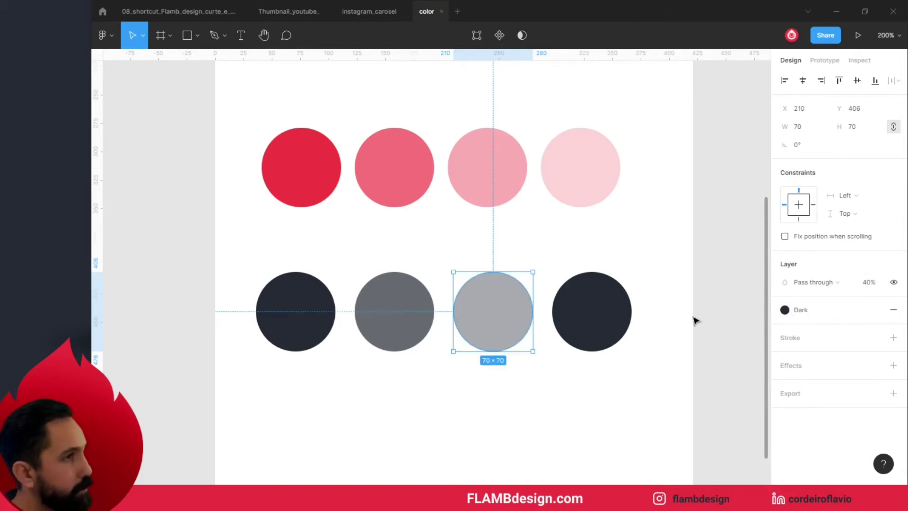
{"action": "left_click", "coordinate": [596, 320]}
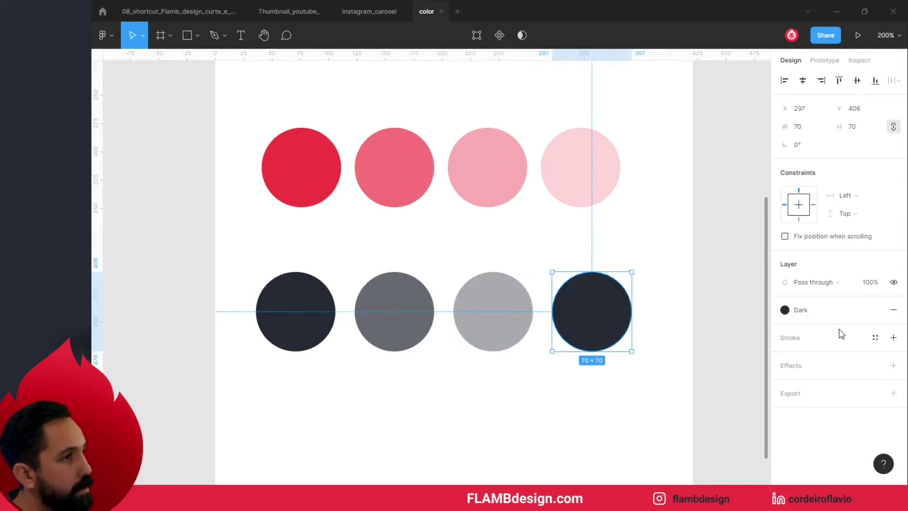
{"action": "left_click", "coordinate": [865, 284]}
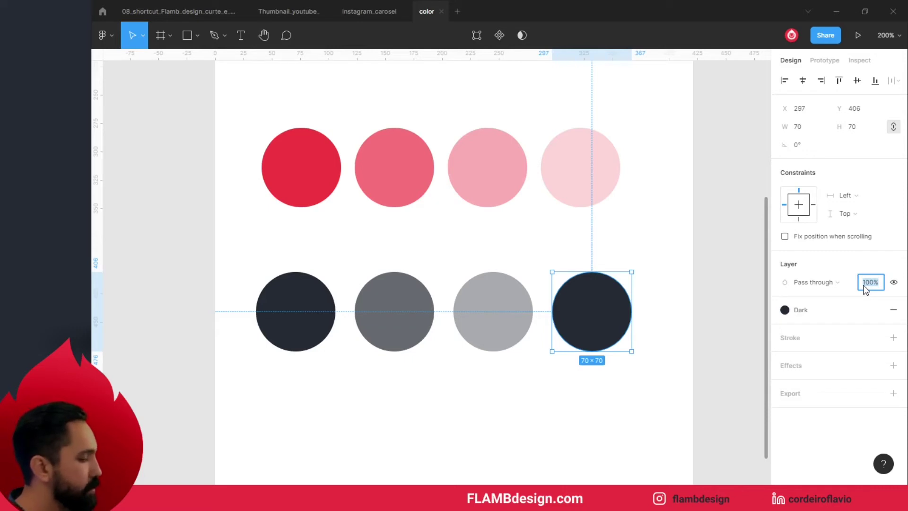
{"action": "type", "text": "3"}
{"action": "key", "text": "BackSpace"}
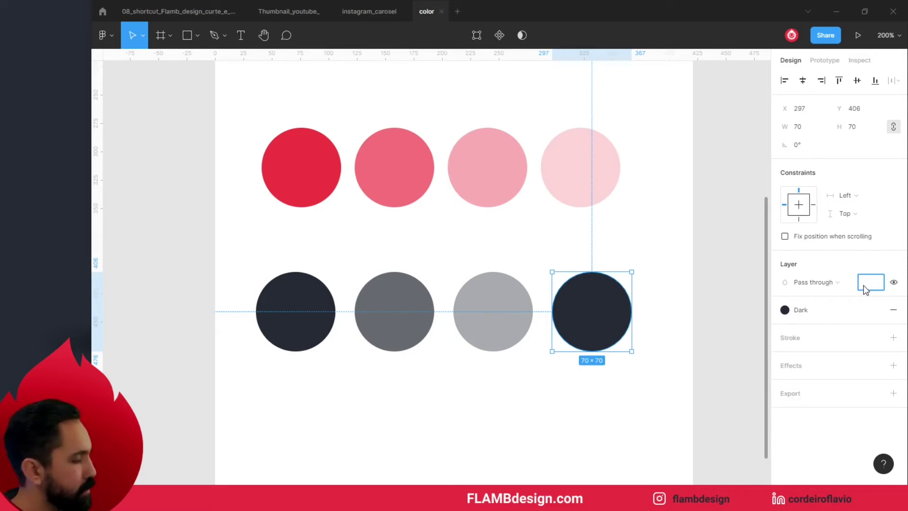
{"action": "type", "text": "20"}
{"action": "key", "text": "Return"}
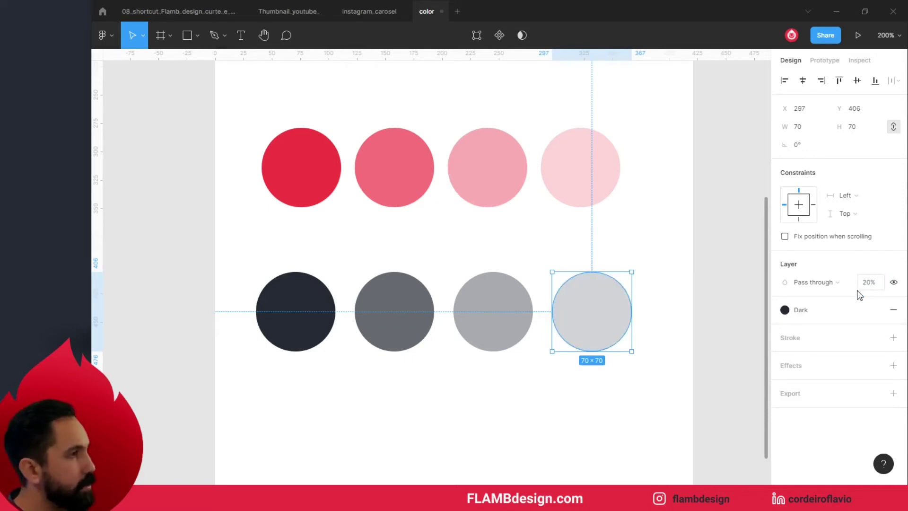
Select the whole row of four faded circles
{"action": "left_click", "coordinate": [558, 410]}
{"action": "scroll", "coordinate": [478, 421], "scroll_direction": "down", "scroll_amount": 1}
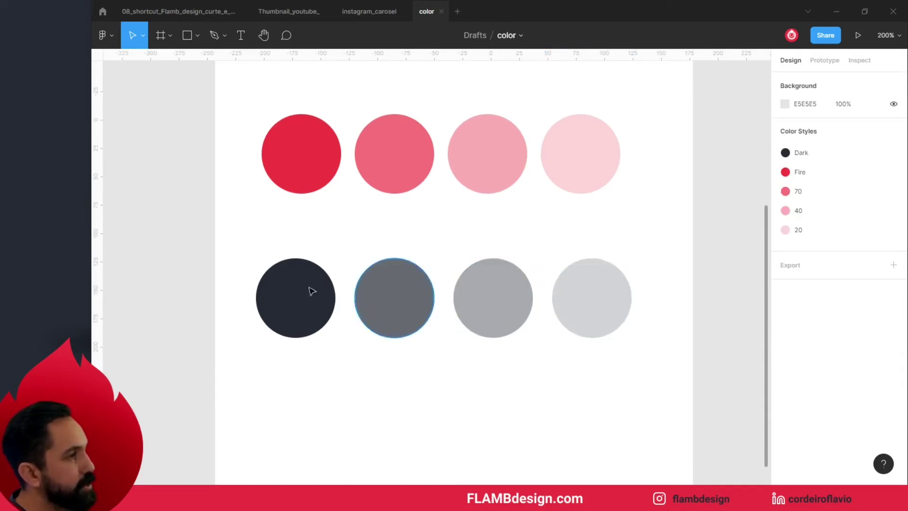
{"action": "left_click_drag", "start_coordinate": [217, 251], "coordinate": [623, 297]}
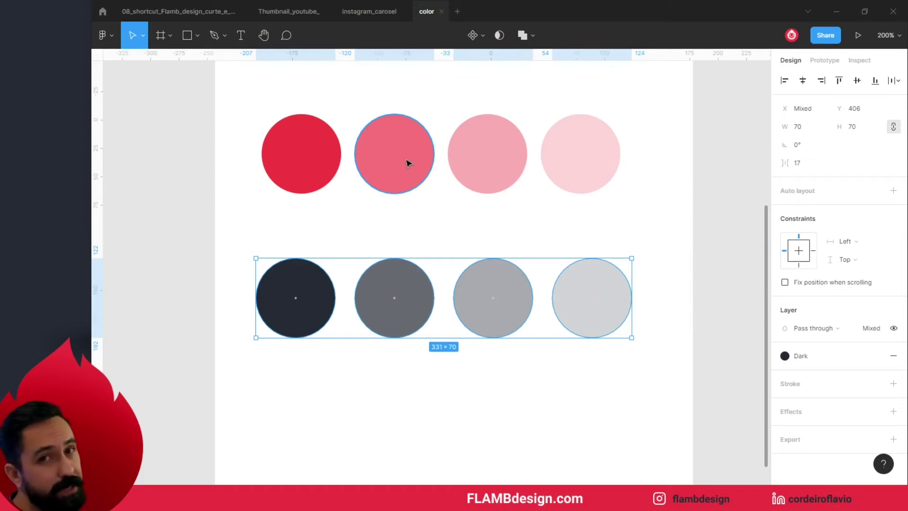
Duplicate the circle row below and eyedrop grey #666A71 onto its second circle
{"action": "left_click_drag", "start_coordinate": [259, 235], "coordinate": [588, 313]}
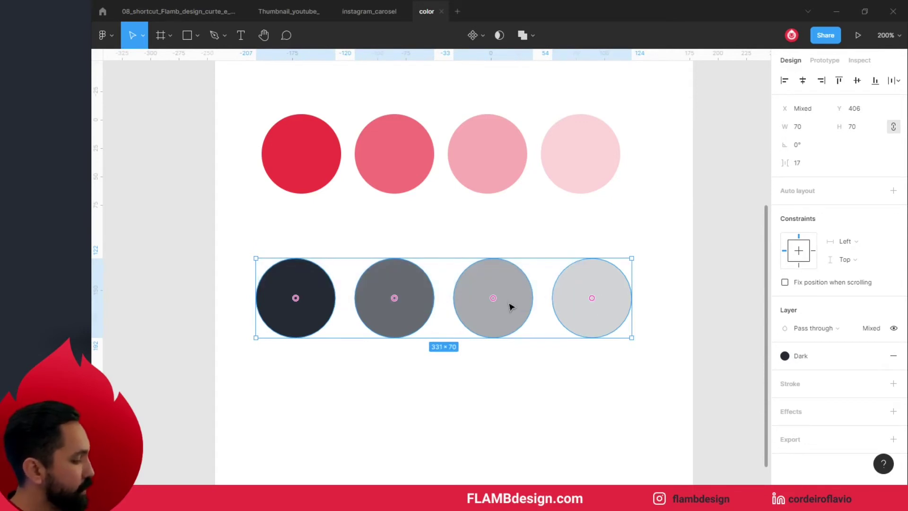
{"action": "left_click_drag", "start_coordinate": [513, 323], "coordinate": [515, 445]}
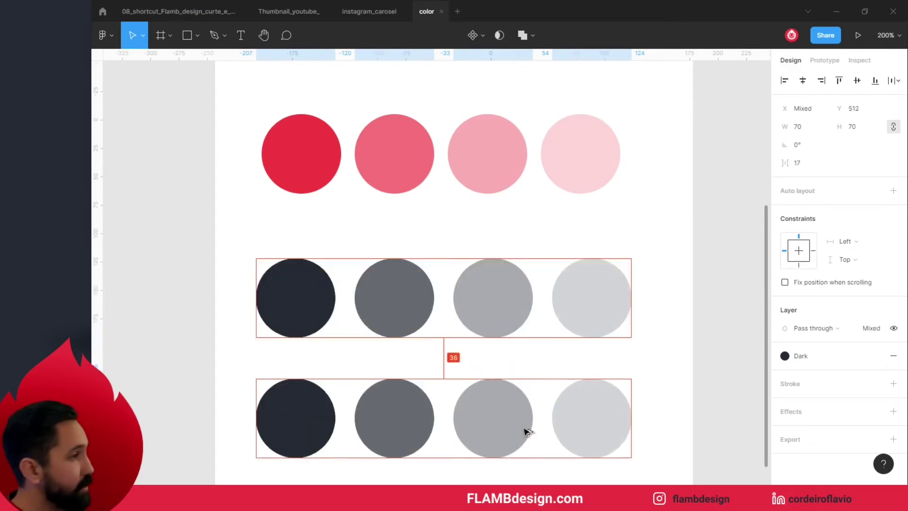
{"action": "left_click", "coordinate": [481, 359]}
{"action": "left_click", "coordinate": [410, 408]}
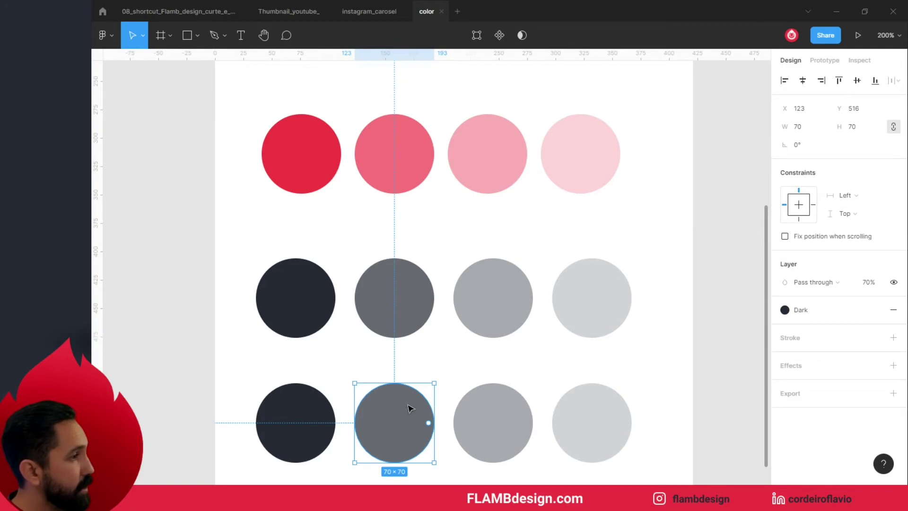
{"action": "key", "text": "i"}
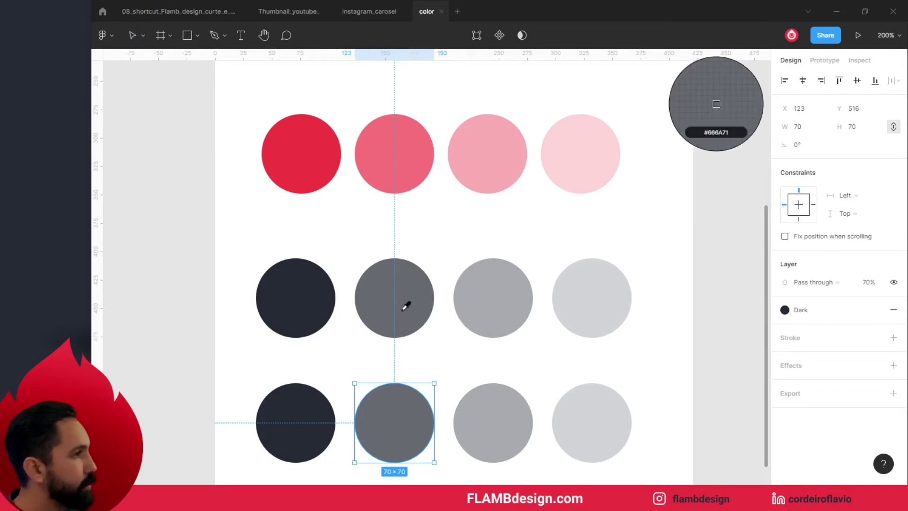
{"action": "left_click", "coordinate": [405, 305]}
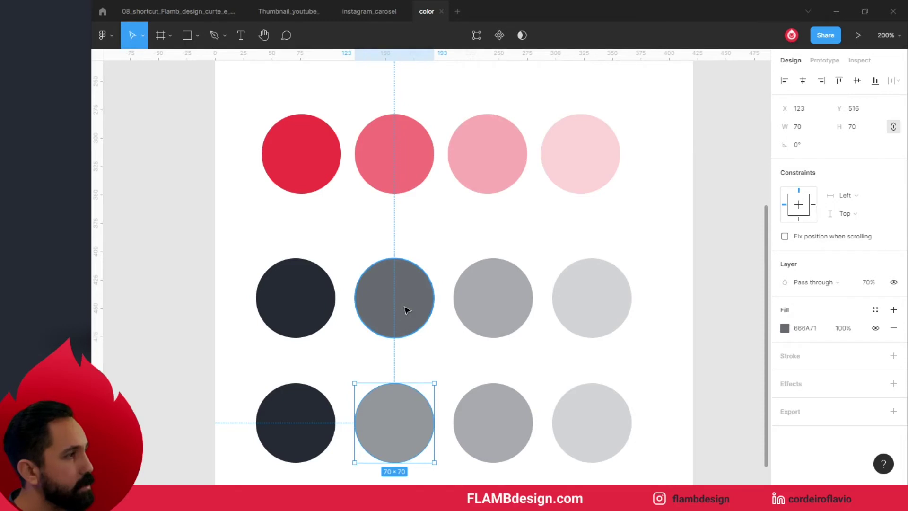
Replace the bottom row's three right-hand circles with fresh copies of the dark circle
{"action": "left_click", "coordinate": [459, 379]}
{"action": "left_click", "coordinate": [432, 416]}
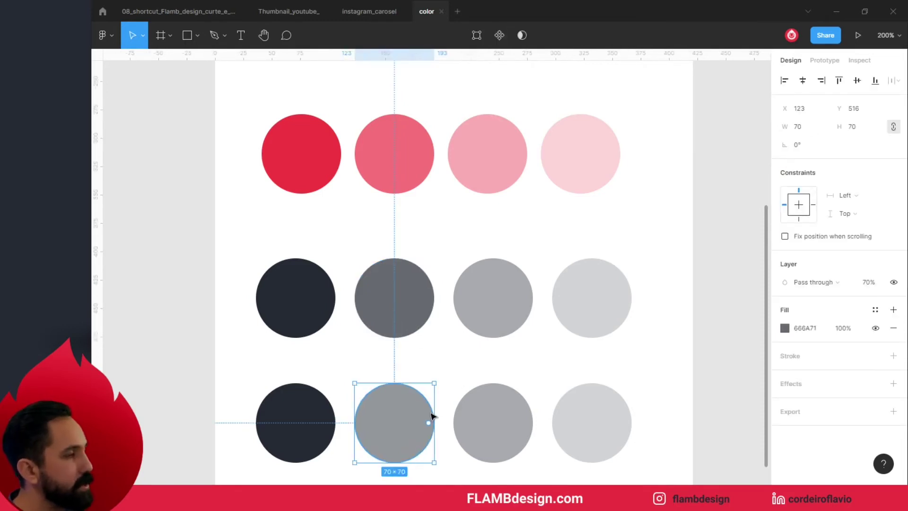
{"action": "left_click", "coordinate": [515, 429]}
{"action": "left_click_drag", "start_coordinate": [658, 402], "coordinate": [399, 451]}
{"action": "key", "text": "Delete"}
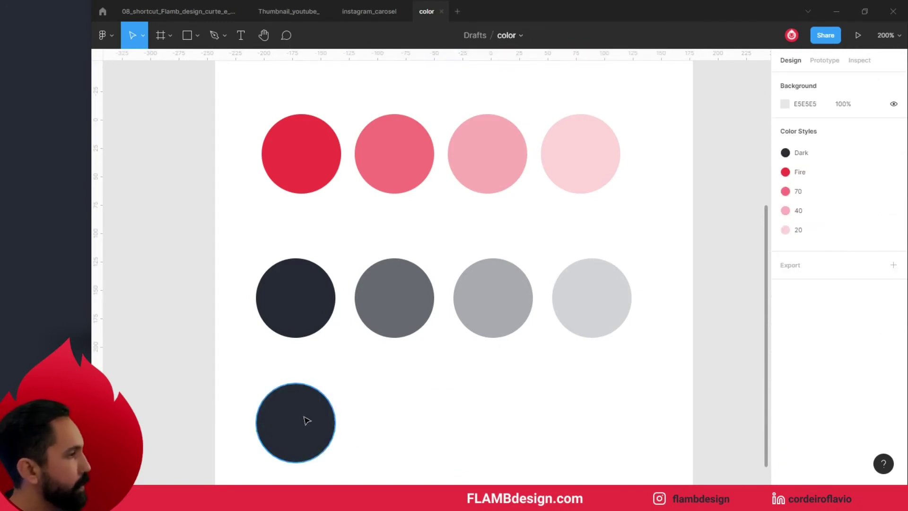
{"action": "left_click_drag", "start_coordinate": [306, 420], "coordinate": [406, 431]}
{"action": "key", "text": "ctrl+d"}
{"action": "key", "text": "ctrl+d"}
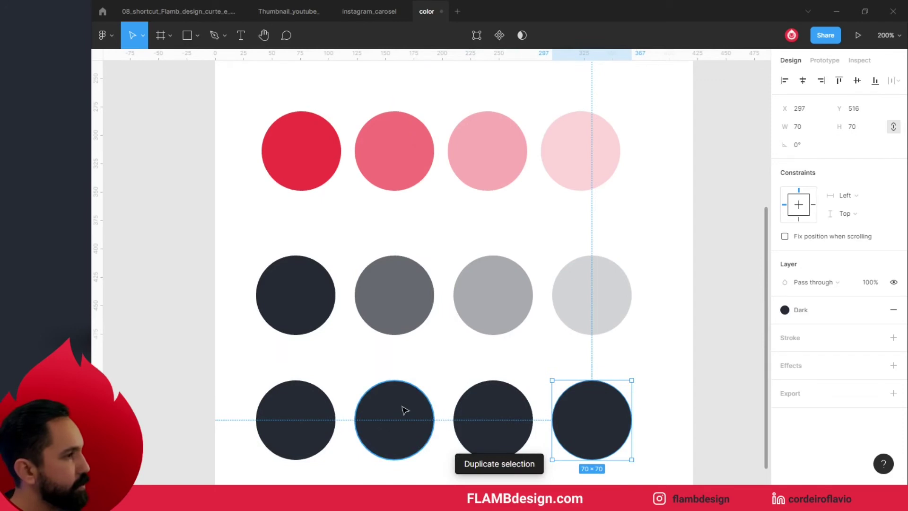
Eyedrop #666A71 and the lighter greys onto bottom circles two to four, then delete the middle row
{"action": "left_click", "coordinate": [406, 411]}
{"action": "key", "text": "i"}
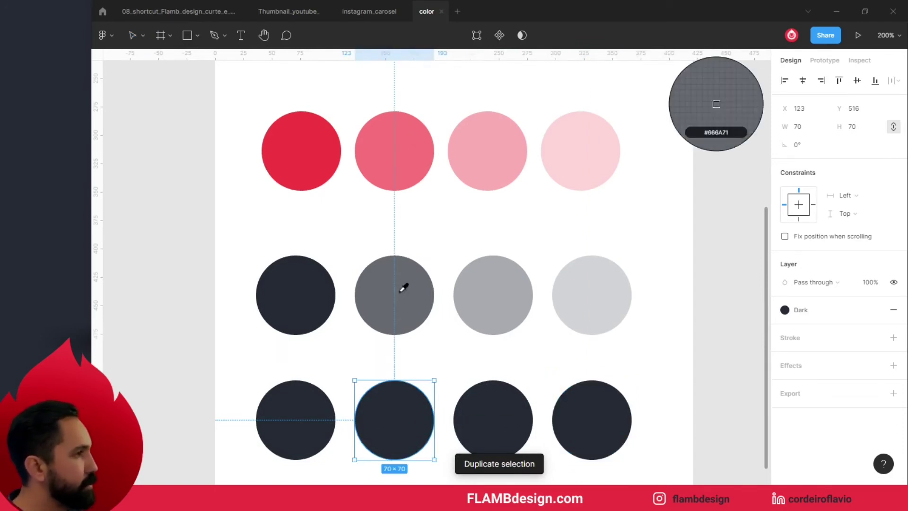
{"action": "left_click", "coordinate": [403, 287]}
{"action": "left_click", "coordinate": [491, 411]}
{"action": "key", "text": "i"}
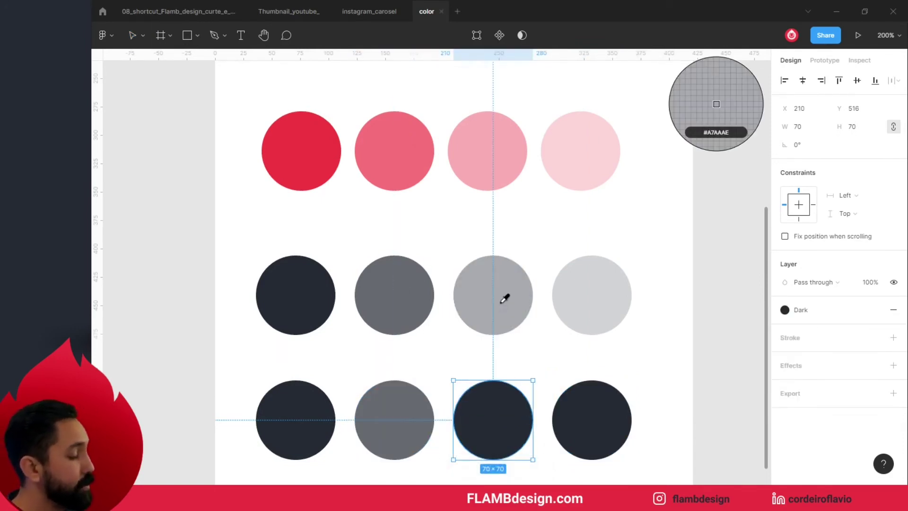
{"action": "left_click", "coordinate": [502, 300]}
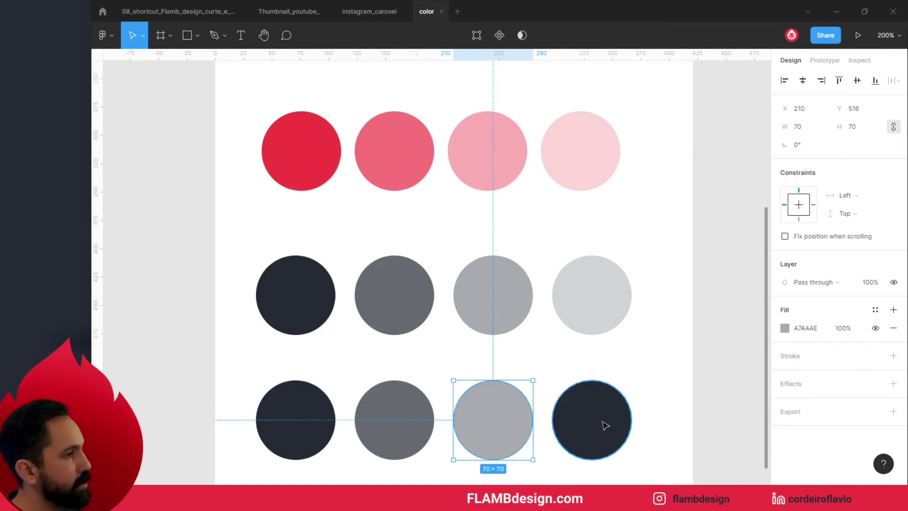
{"action": "left_click", "coordinate": [594, 413]}
{"action": "key", "text": "i"}
{"action": "left_click", "coordinate": [607, 290]}
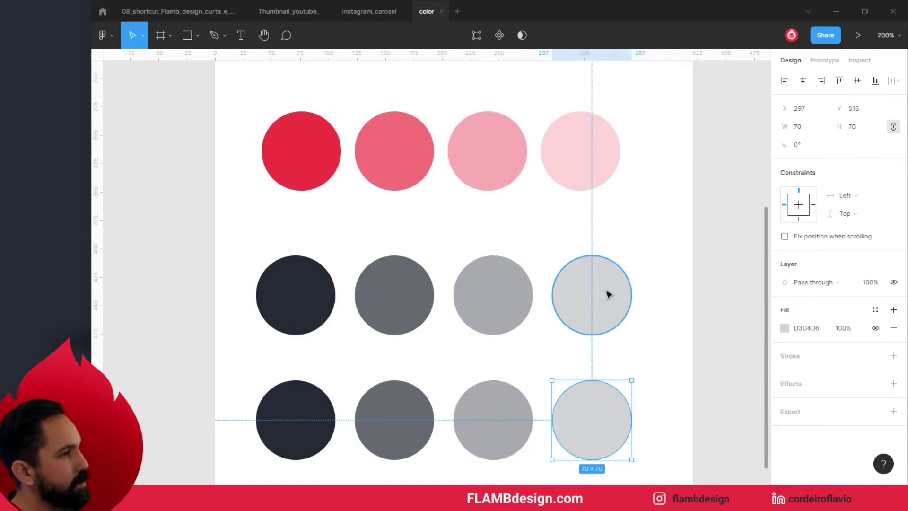
{"action": "left_click", "coordinate": [646, 375]}
{"action": "left_click_drag", "start_coordinate": [232, 268], "coordinate": [606, 310]}
{"action": "key", "text": "Delete"}
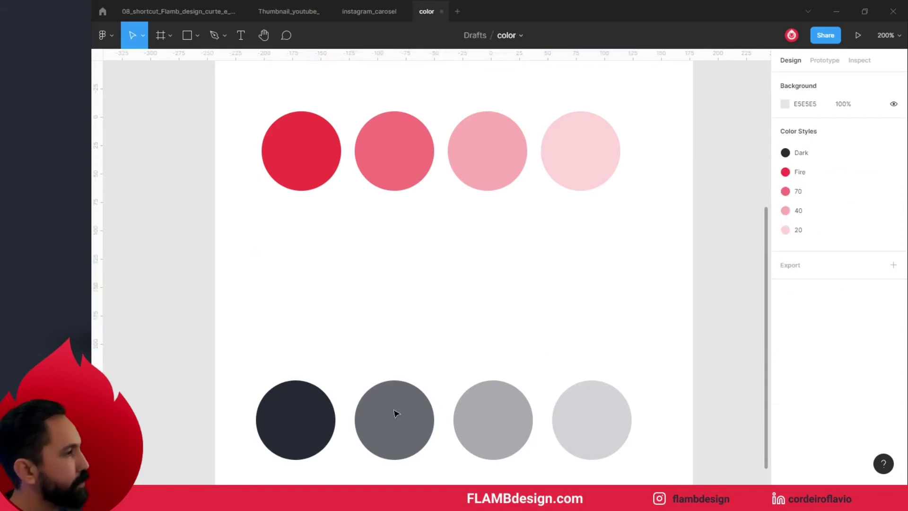
Save the darkest grey circle's fill as a new colour style named 70
{"action": "left_click", "coordinate": [392, 416]}
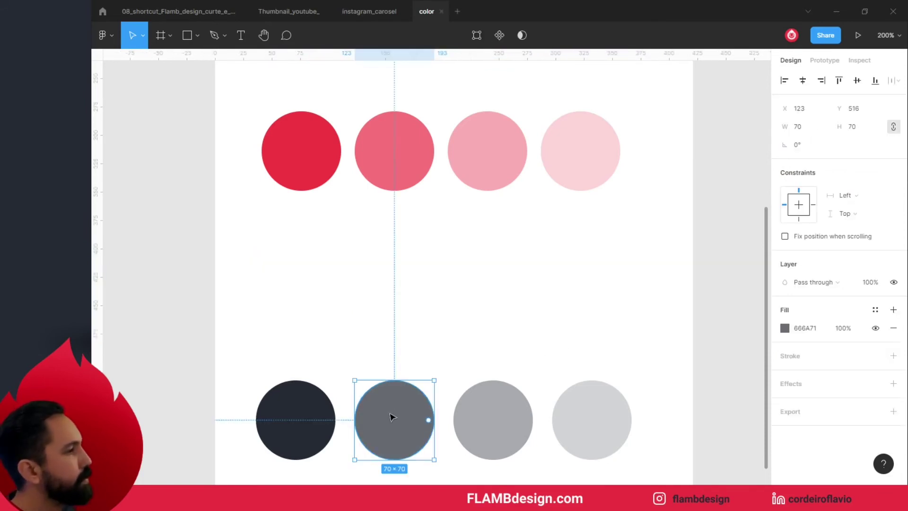
{"action": "left_click", "coordinate": [876, 310]}
{"action": "left_click", "coordinate": [889, 330]}
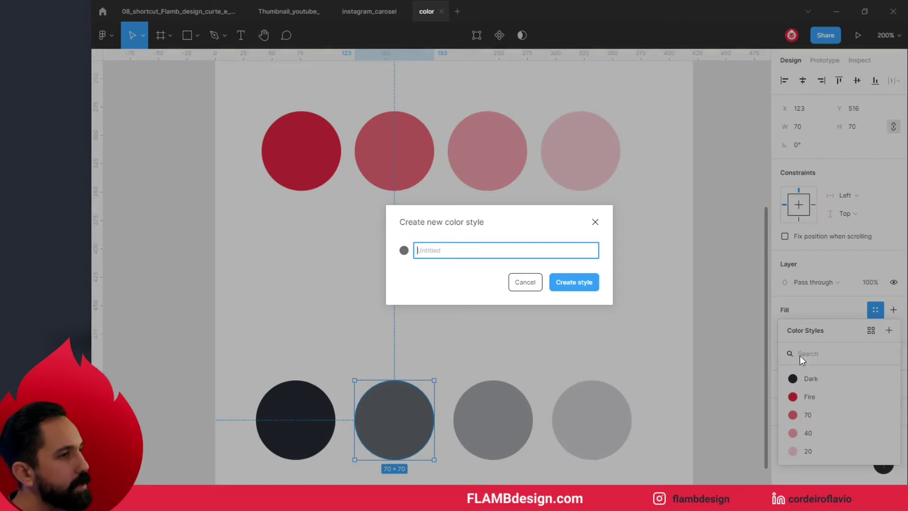
{"action": "type", "text": "70"}
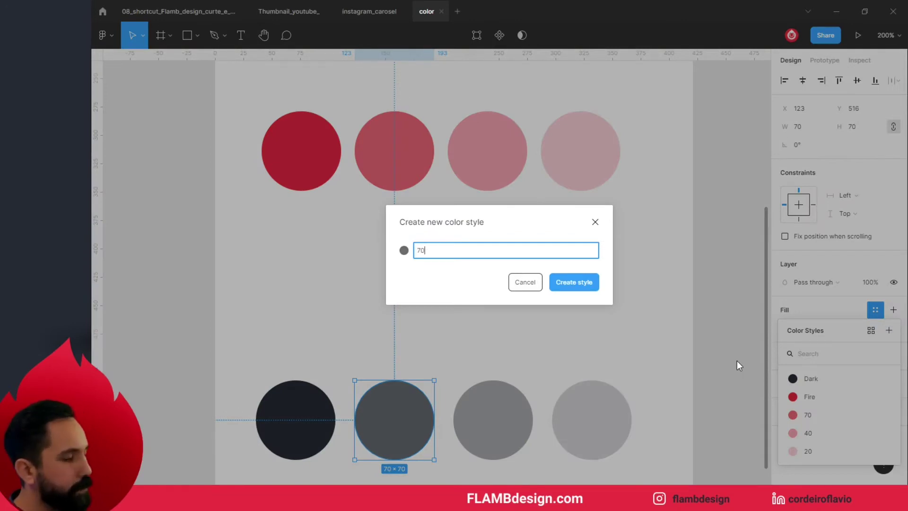
{"action": "key", "text": "Return"}
Save the third grey circle's fill as a new colour style named 40
{"action": "left_click", "coordinate": [501, 395]}
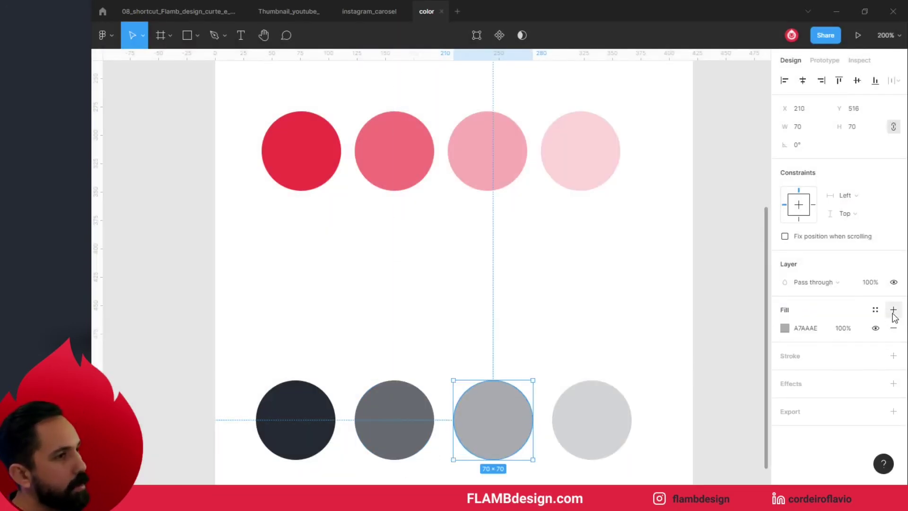
{"action": "left_click", "coordinate": [875, 310]}
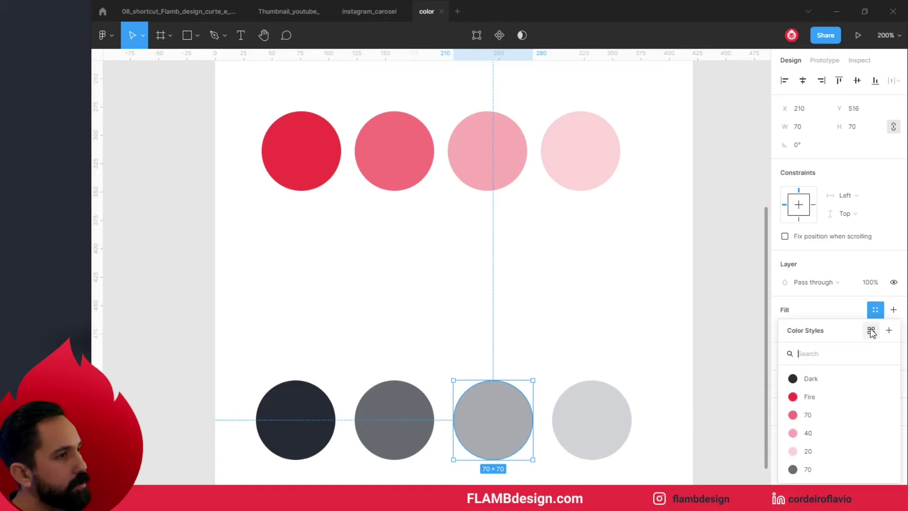
{"action": "left_click", "coordinate": [889, 330]}
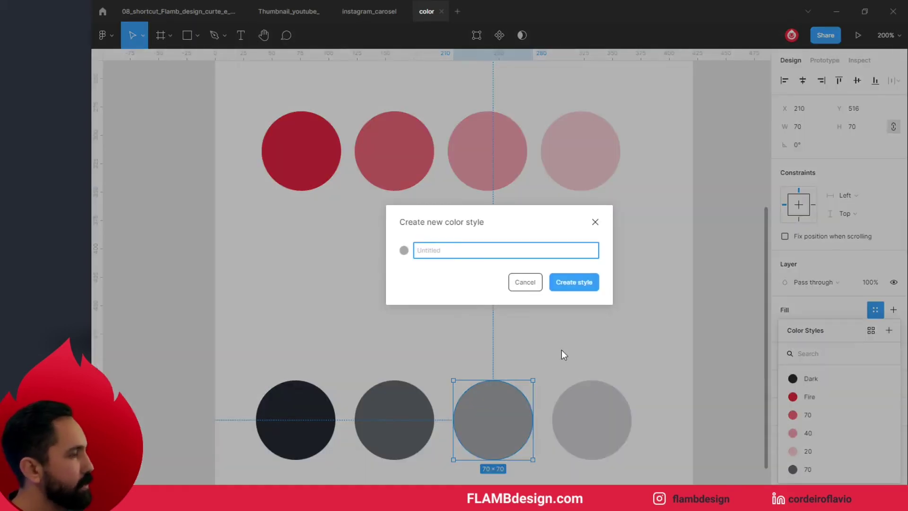
{"action": "type", "text": "4"}
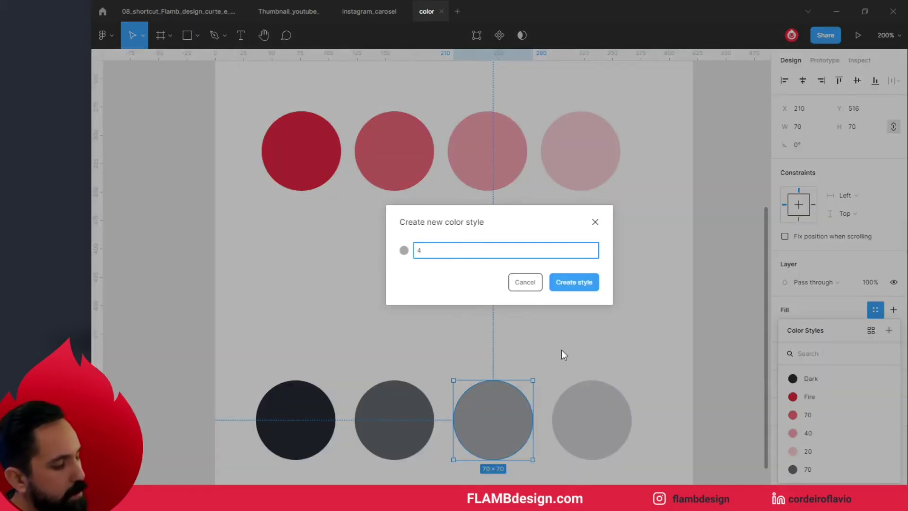
{"action": "type", "text": "0"}
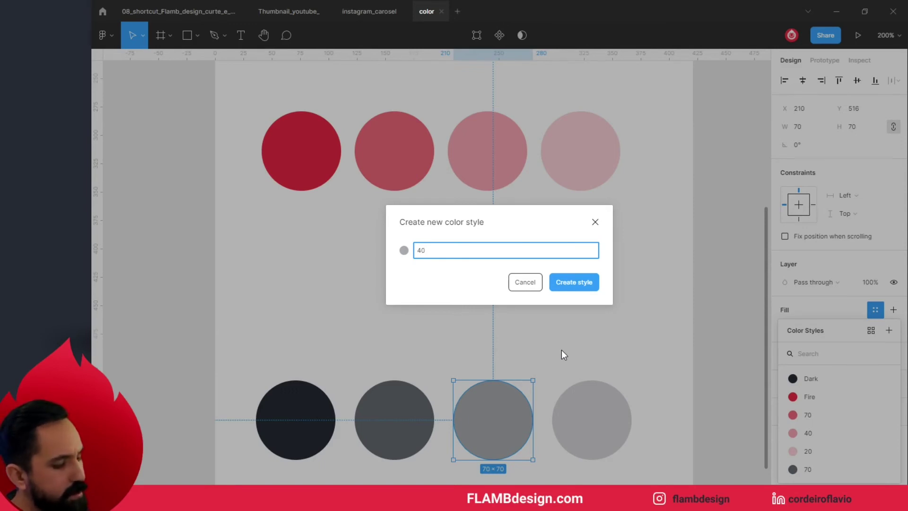
{"action": "key", "text": "Return"}
Save the lightest grey circle's fill as a new colour style named 20
{"action": "left_click", "coordinate": [608, 406]}
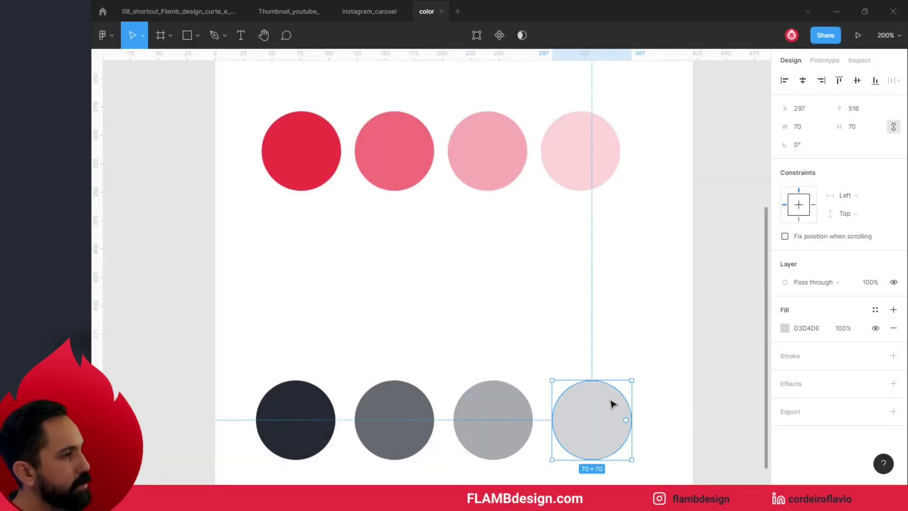
{"action": "left_click", "coordinate": [876, 311]}
{"action": "left_click", "coordinate": [889, 315]}
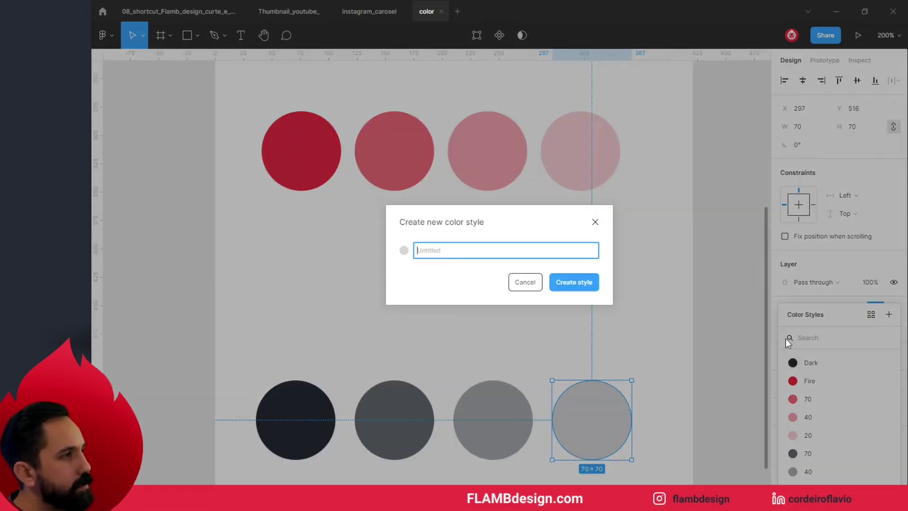
{"action": "type", "text": "20"}
{"action": "key", "text": "Return"}
{"action": "left_click", "coordinate": [608, 331]}
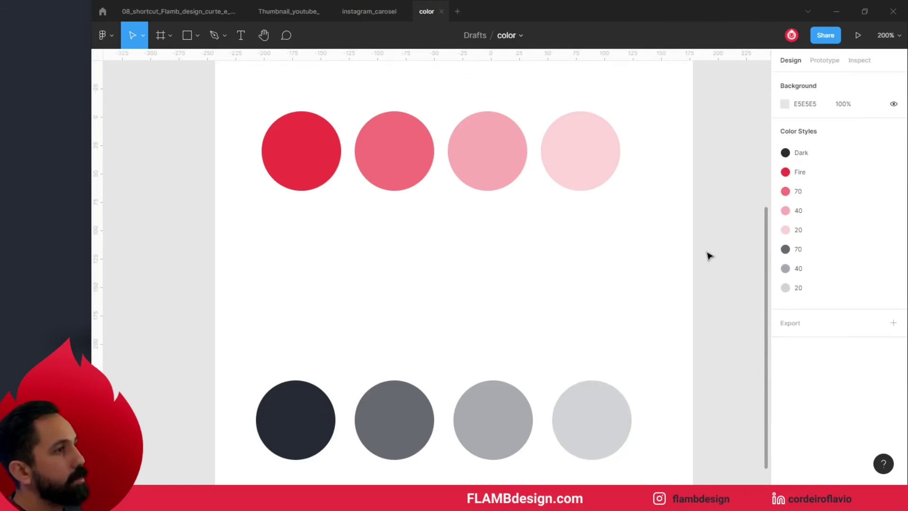
Drag the Dark style below Fire's 20 tint so it heads the grey 70, 40, 20 styles
{"action": "left_click_drag", "start_coordinate": [804, 156], "coordinate": [806, 241]}
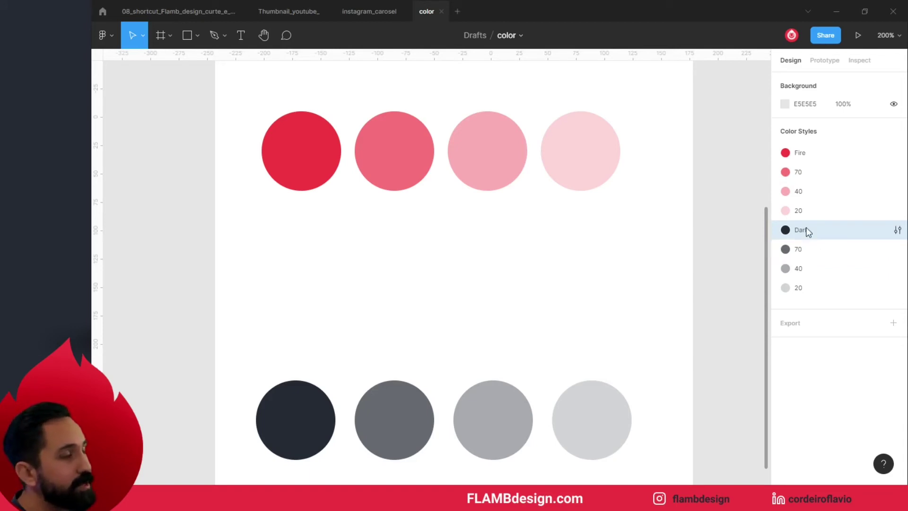
Rename the Fire style to Fire/100, creating a Fire group
{"action": "left_click", "coordinate": [806, 156]}
{"action": "double_click", "coordinate": [805, 152]}
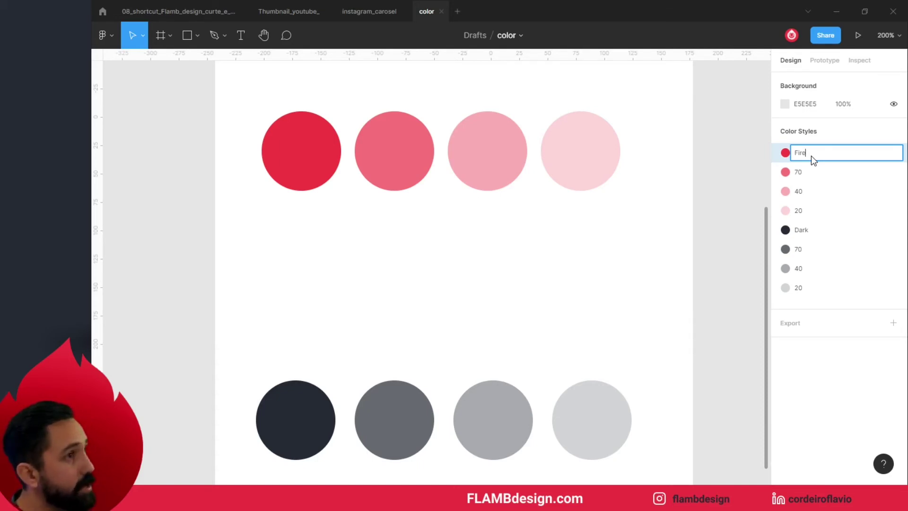
{"action": "type", "text": "/"}
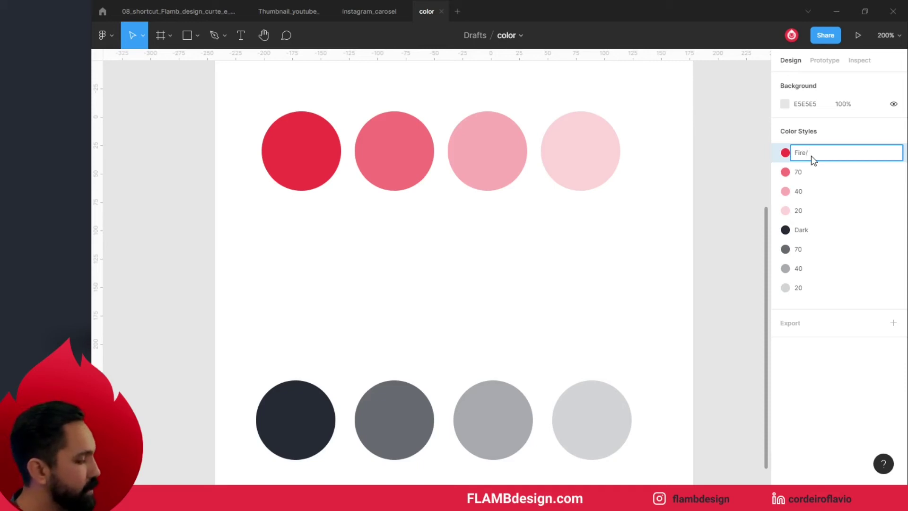
{"action": "type", "text": "100"}
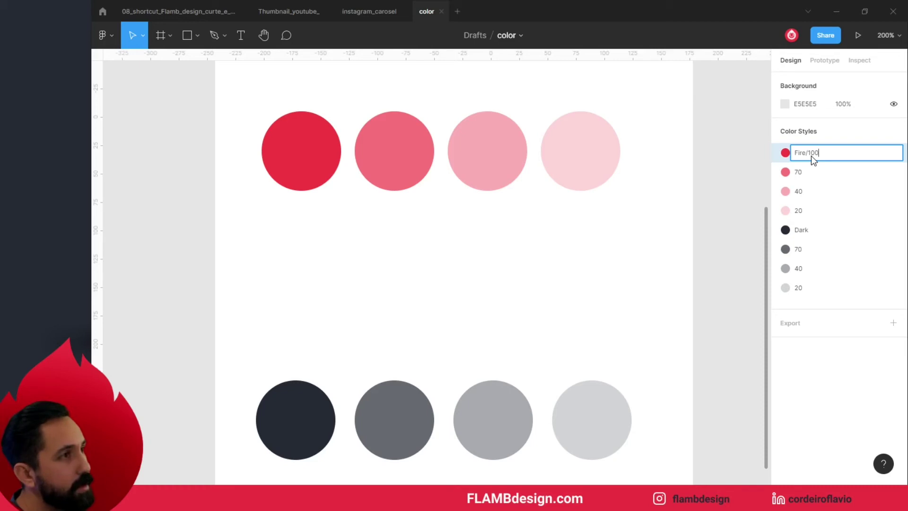
{"action": "key", "text": "Return"}
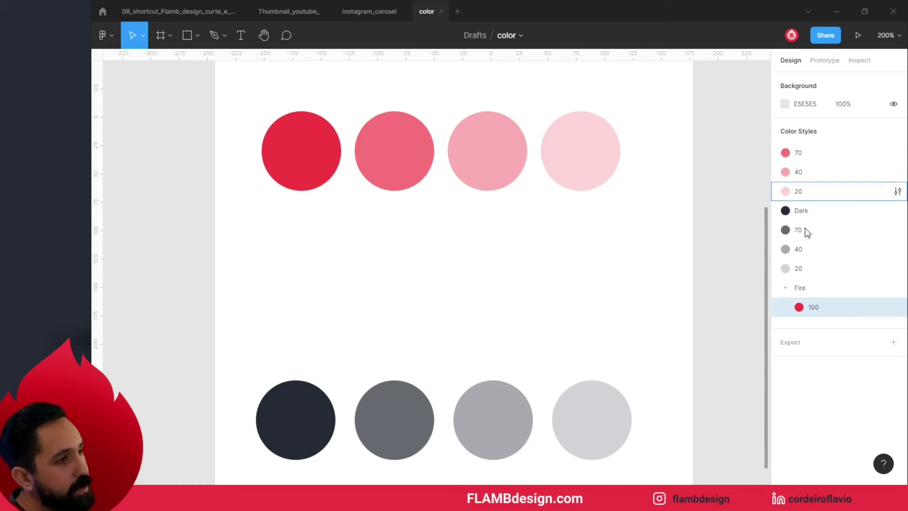
{"action": "left_click", "coordinate": [794, 291]}
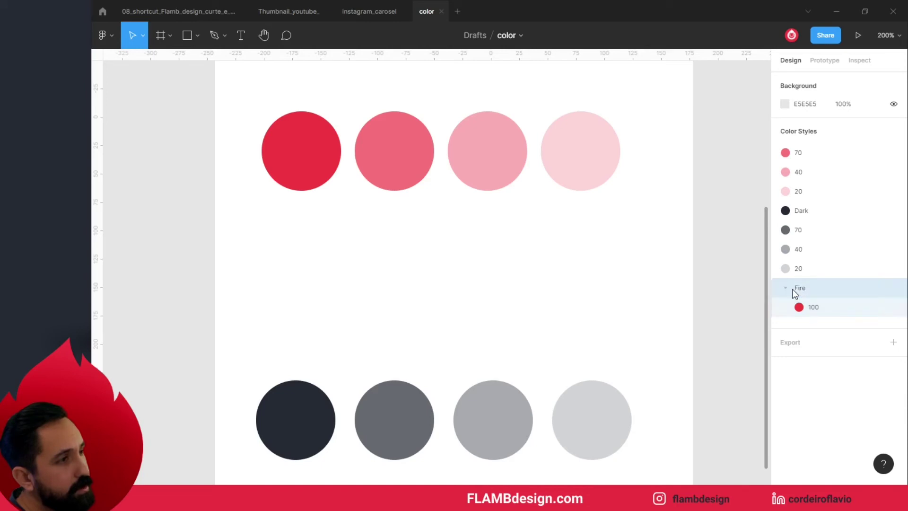
{"action": "left_click", "coordinate": [786, 288]}
{"action": "left_click", "coordinate": [787, 288]}
{"action": "left_click", "coordinate": [786, 288]}
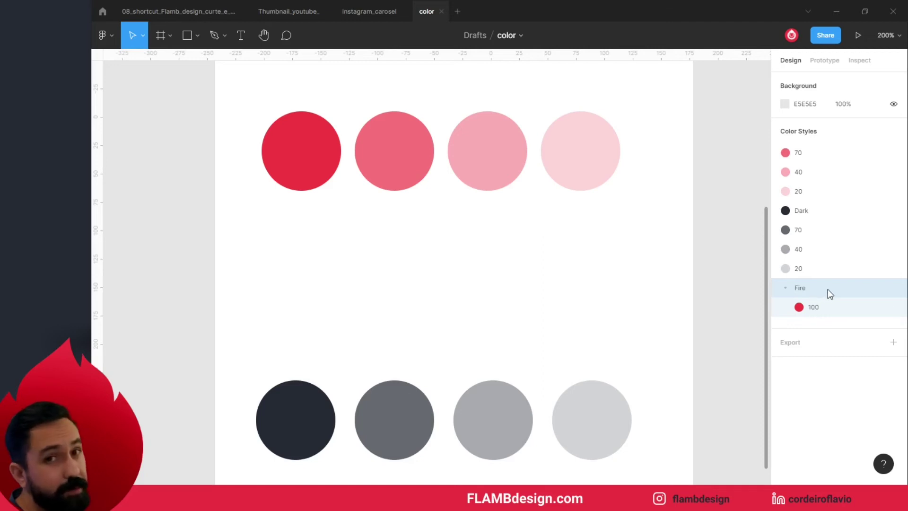
Move the pink 70 and 40 styles into the group as Fire/70 and Fire/40
{"action": "left_click", "coordinate": [802, 158]}
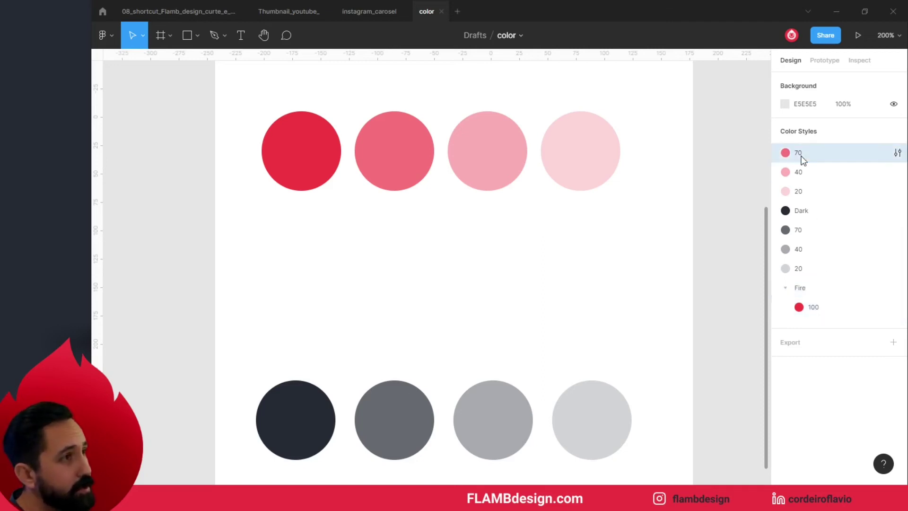
{"action": "double_click", "coordinate": [801, 157]}
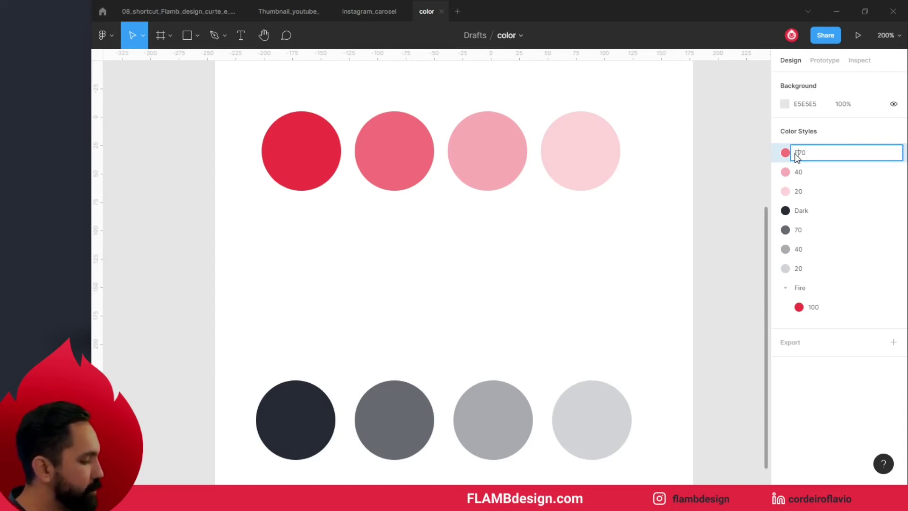
{"action": "type", "text": "Fire"}
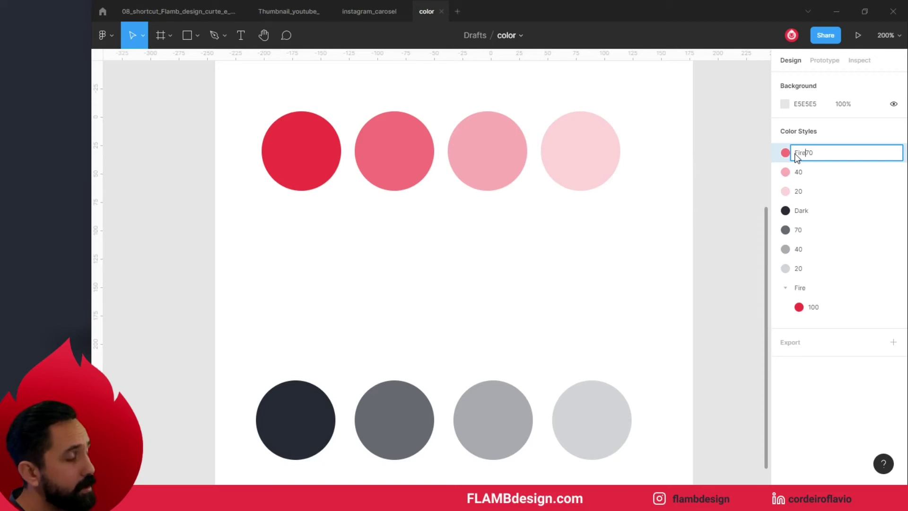
{"action": "type", "text": "/"}
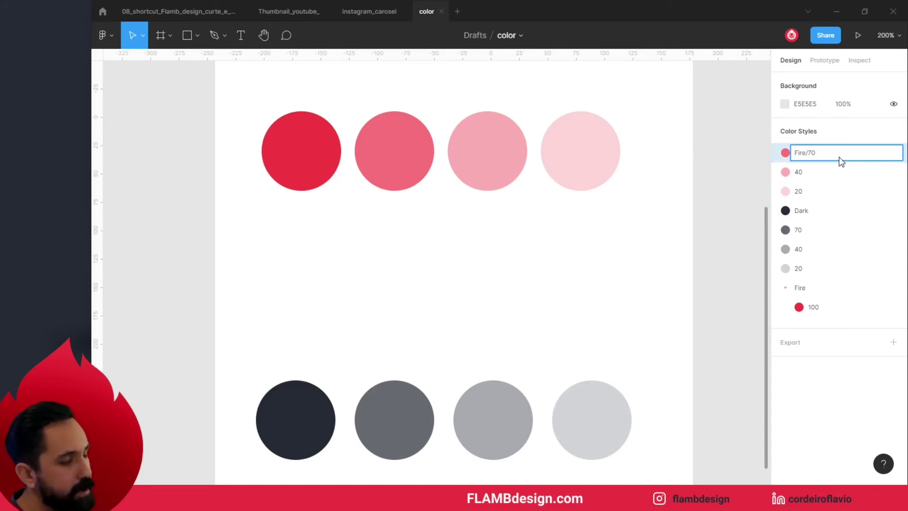
{"action": "key", "text": "Return"}
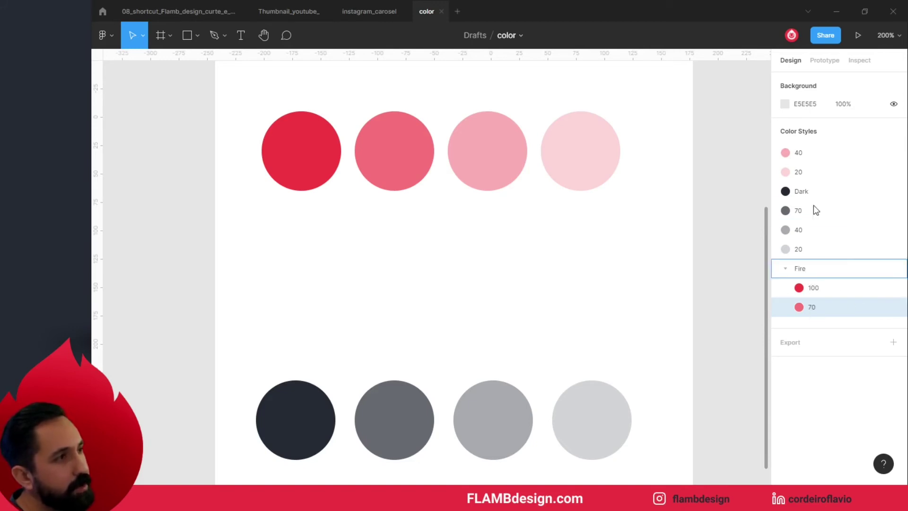
{"action": "left_click", "coordinate": [798, 158]}
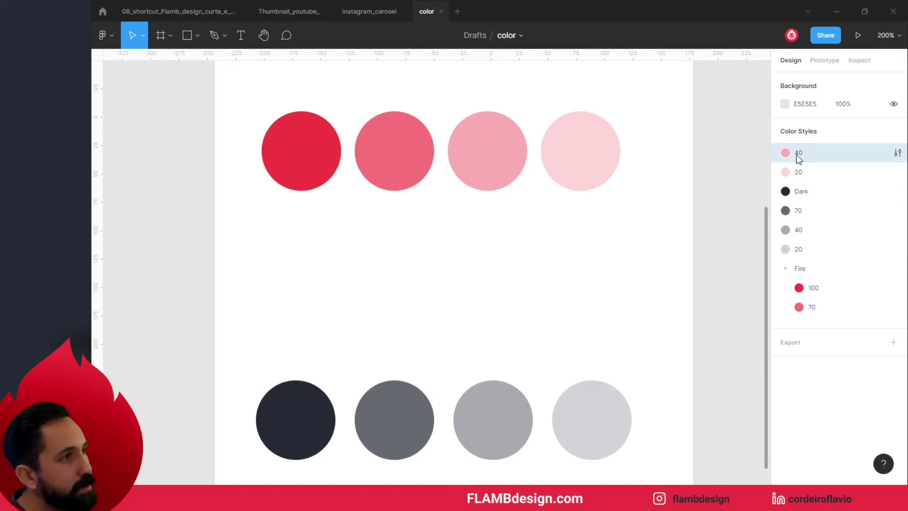
{"action": "double_click", "coordinate": [798, 157]}
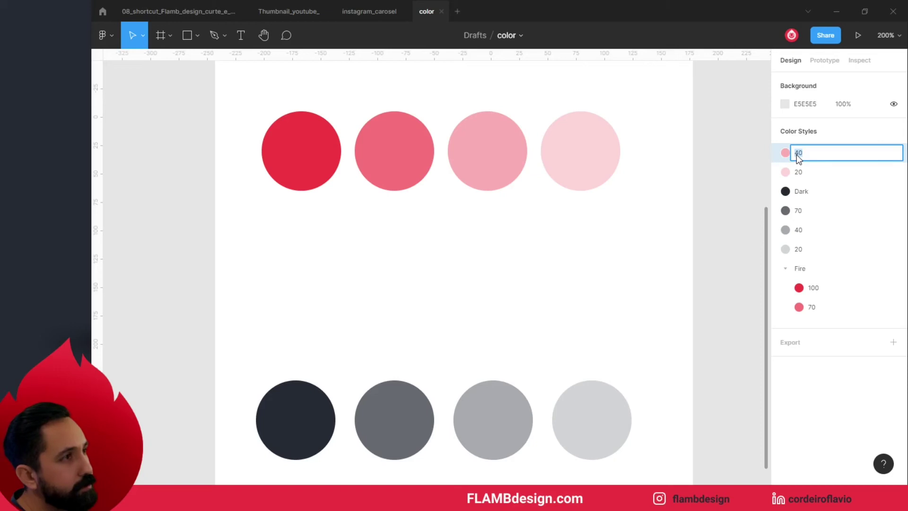
{"action": "type", "text": "Fire/"}
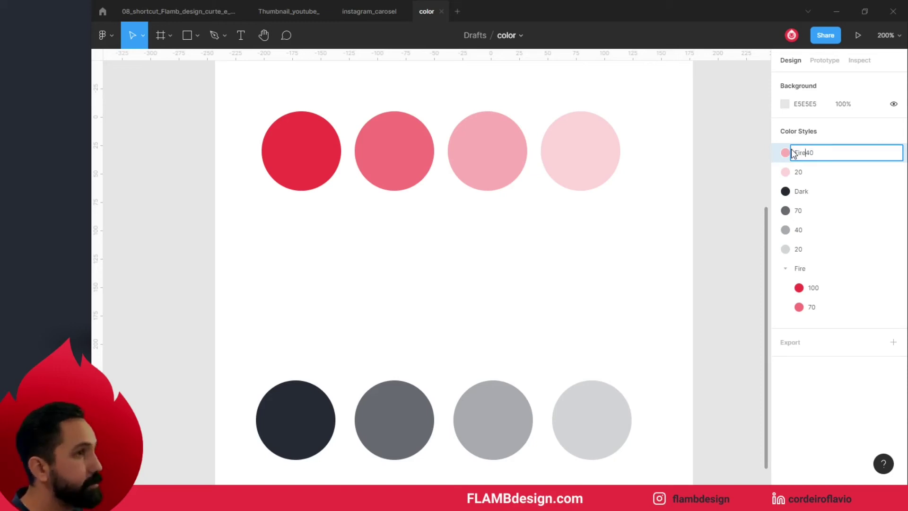
{"action": "key", "text": "Return"}
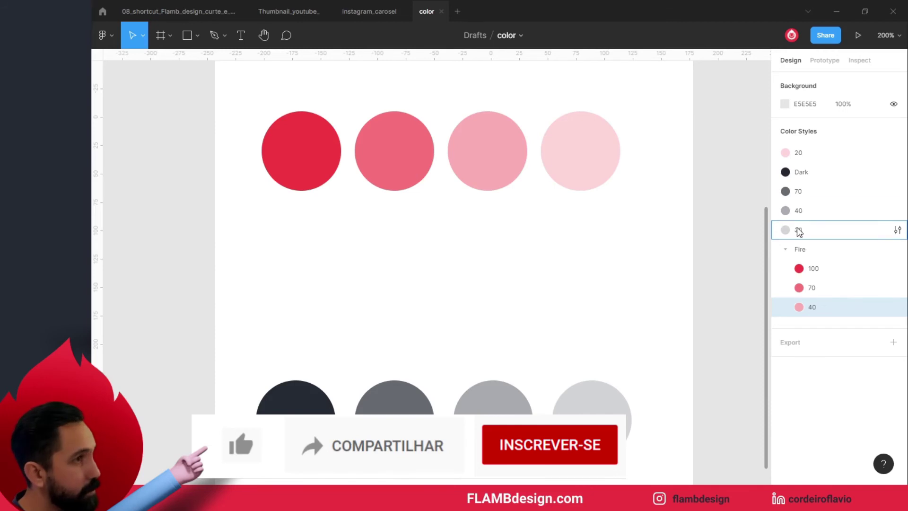
Move the pink 20 style into the group as Fire/20
{"action": "left_click", "coordinate": [797, 174]}
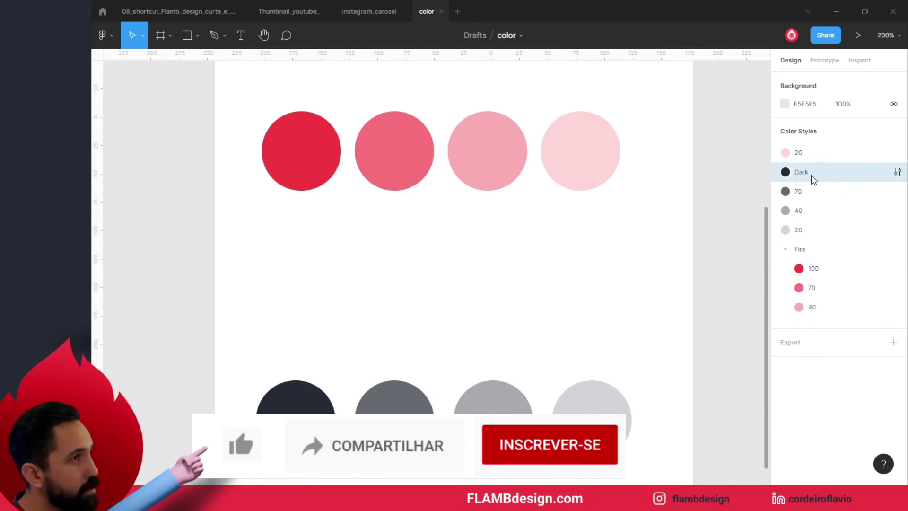
{"action": "double_click", "coordinate": [814, 175]}
{"action": "double_click", "coordinate": [797, 153]}
{"action": "type", "text": "Fire"}
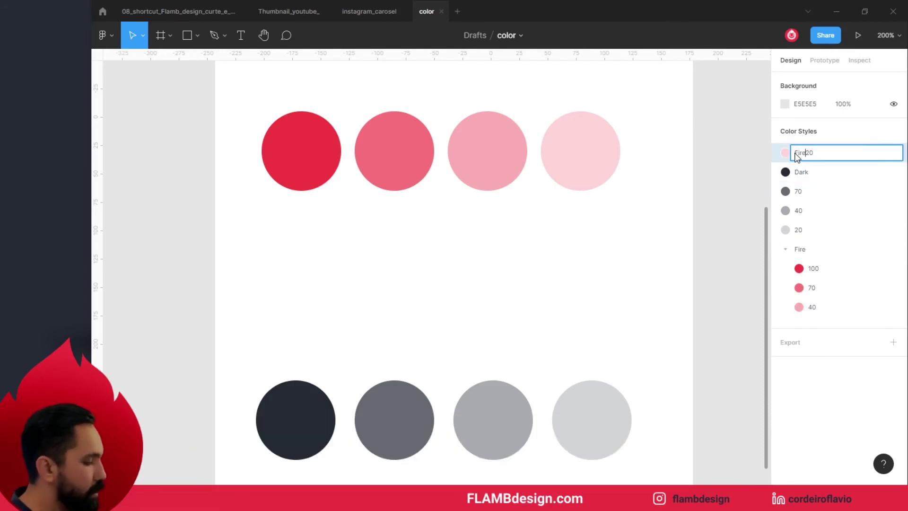
{"action": "type", "text": "/"}
{"action": "key", "text": "Return"}
{"action": "double_click", "coordinate": [814, 156]}
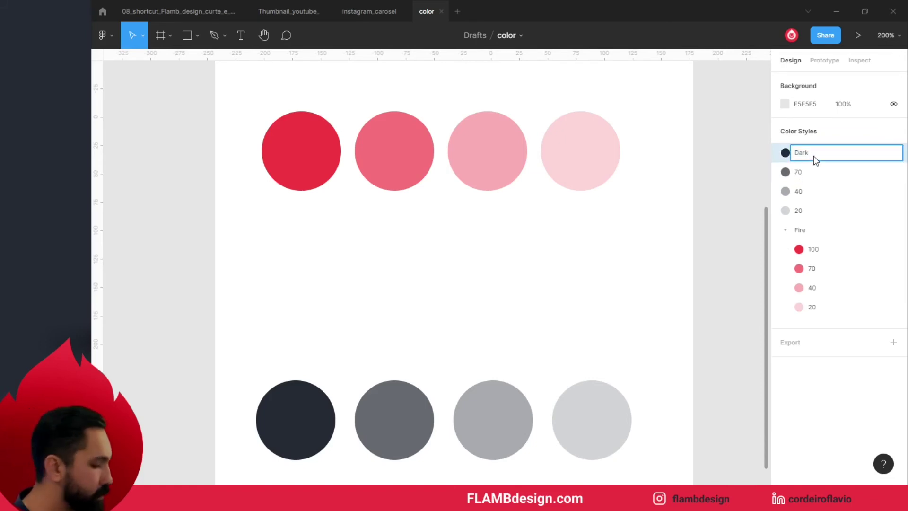
Rename Dark to Dark/100 and move the grey 70 style into the Dark group
{"action": "type", "text": "/100"}
{"action": "key", "text": "Return"}
{"action": "left_click", "coordinate": [800, 154]}
{"action": "double_click", "coordinate": [800, 154]}
{"action": "type", "text": "Dar"}
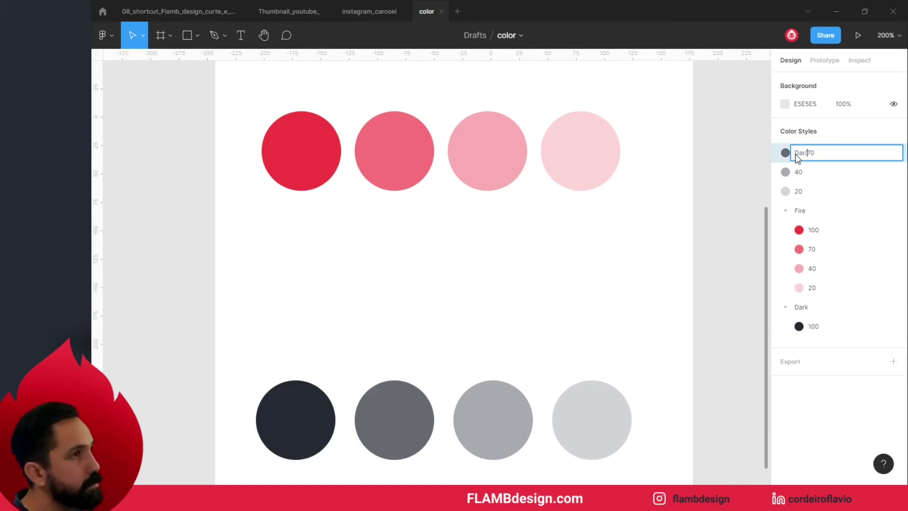
{"action": "key", "text": "Return"}
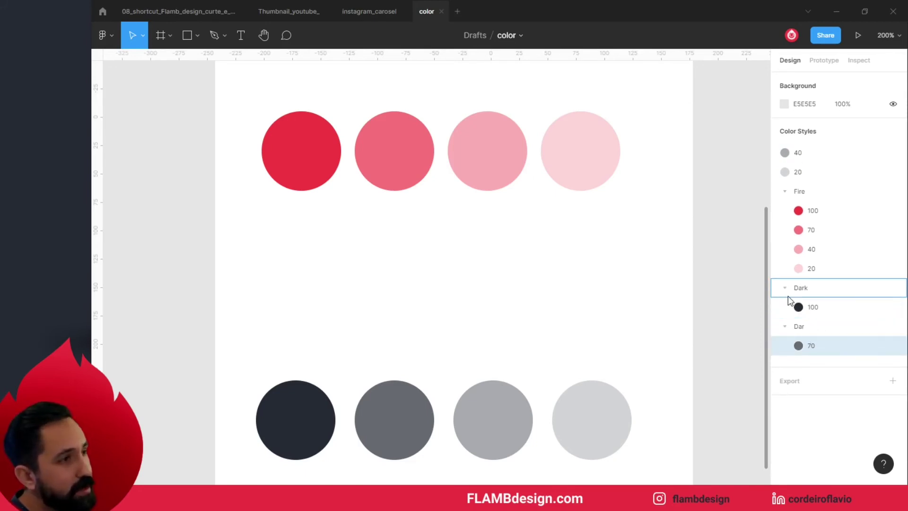
{"action": "double_click", "coordinate": [803, 329]}
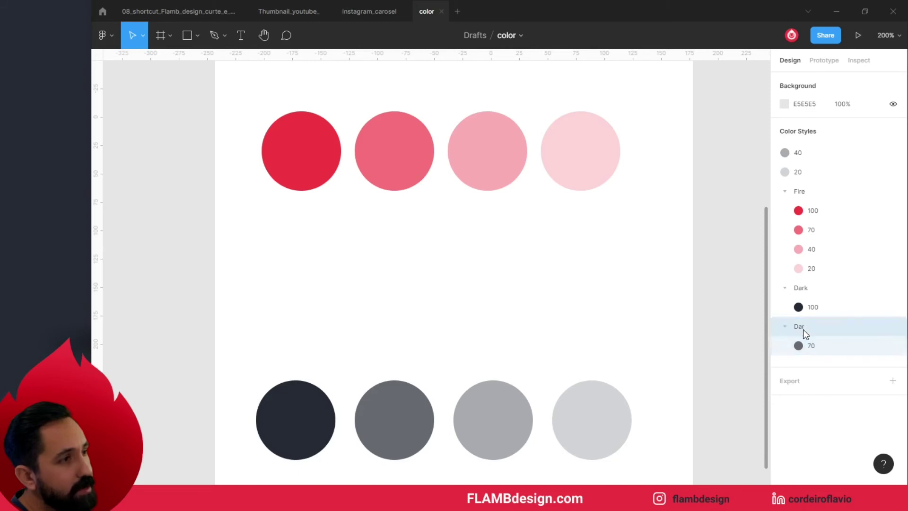
{"action": "left_click", "coordinate": [804, 327]}
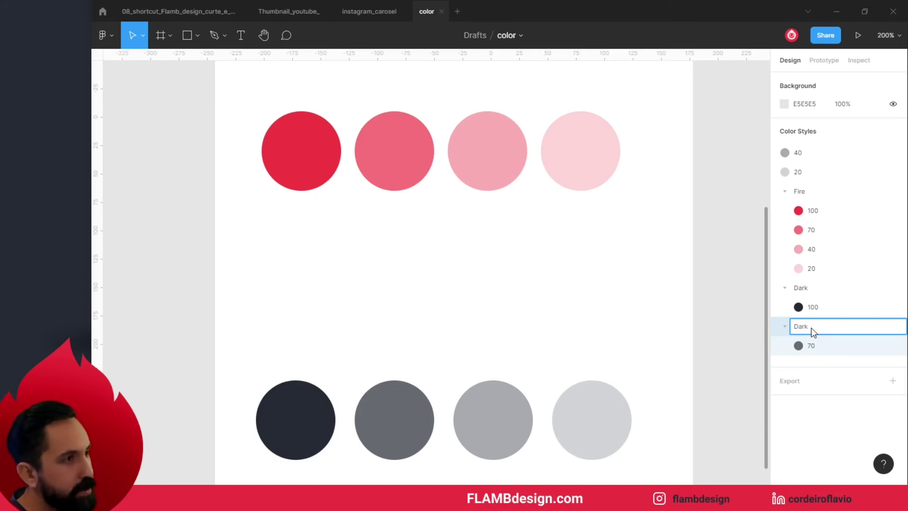
{"action": "key", "text": "BackSpace"}
{"action": "key", "text": "BackSpace"}
{"action": "key", "text": "BackSpace"}
{"action": "key", "text": "Return"}
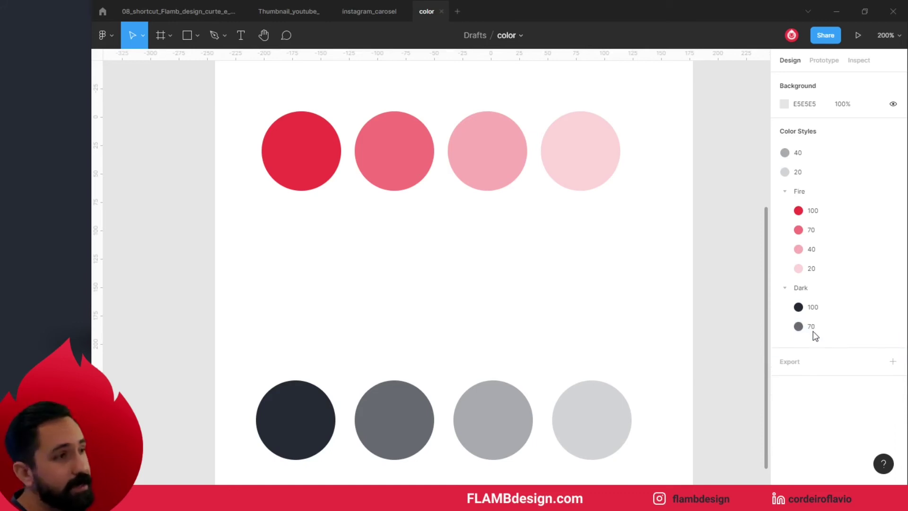
Rename the grey 40 and 20 styles to Dark/40 and Dark/20
{"action": "double_click", "coordinate": [797, 153]}
{"action": "type", "text": "Dark/40"}
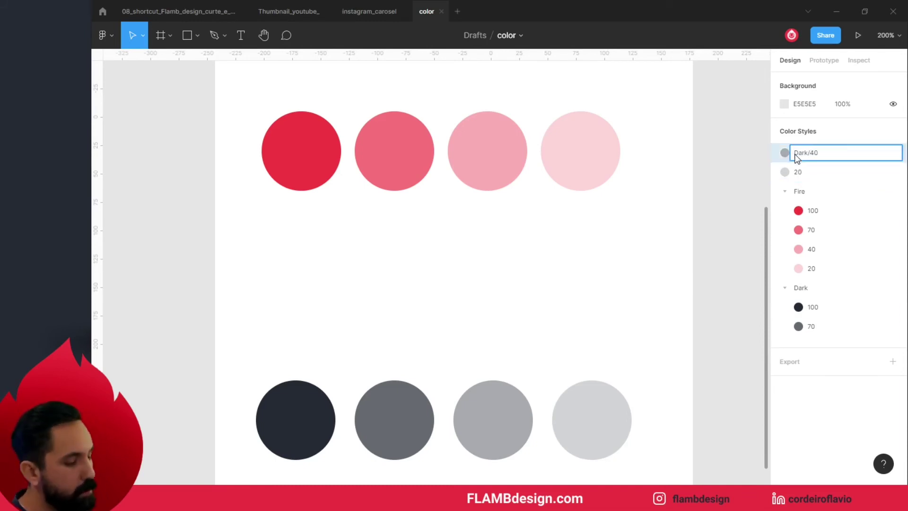
{"action": "key", "text": "Return"}
{"action": "double_click", "coordinate": [797, 153]}
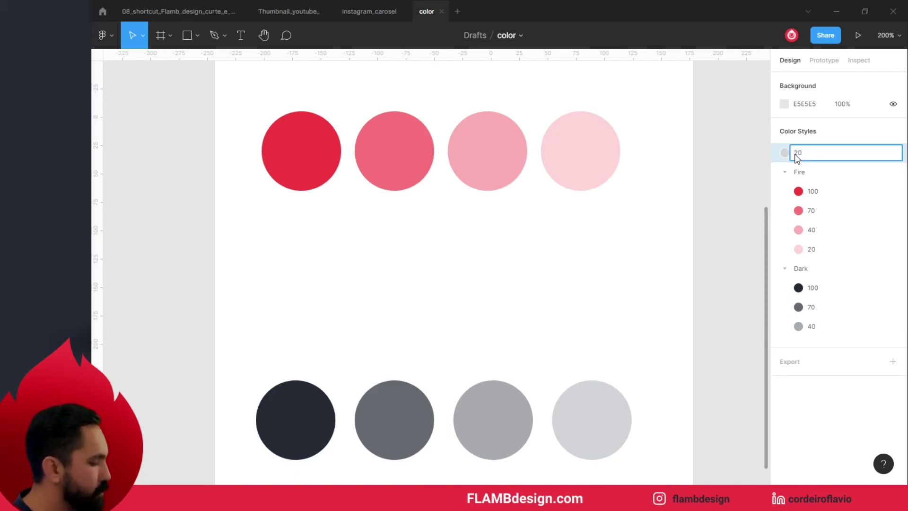
{"action": "type", "text": "Dar/"}
{"action": "key", "text": "Return"}
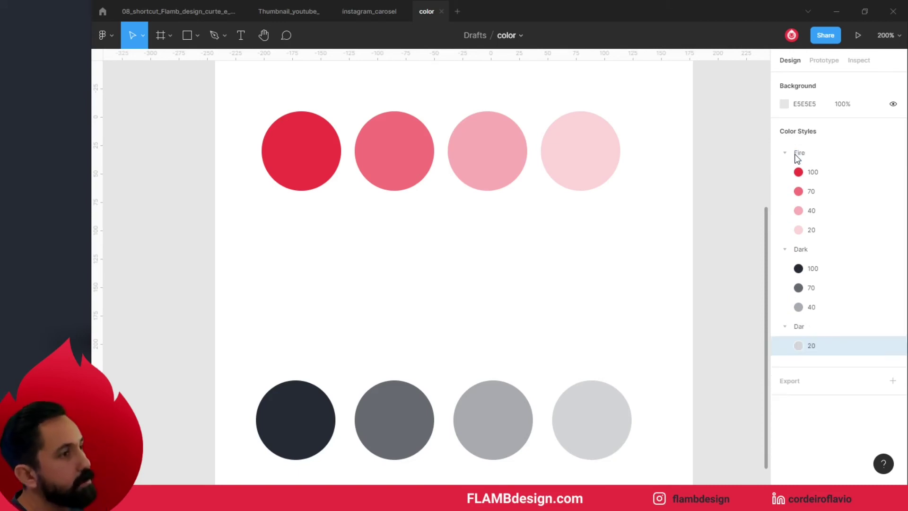
{"action": "double_click", "coordinate": [805, 328]}
{"action": "type", "text": "k"}
{"action": "key", "text": "Return"}
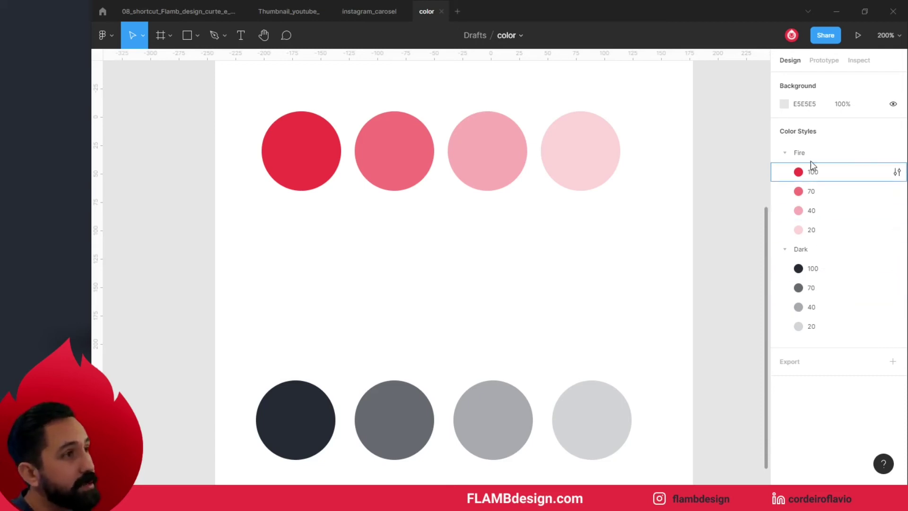
Collapse the Dark group and then the Fire group in the Color Styles list
{"action": "left_click", "coordinate": [791, 251]}
{"action": "left_click", "coordinate": [786, 251]}
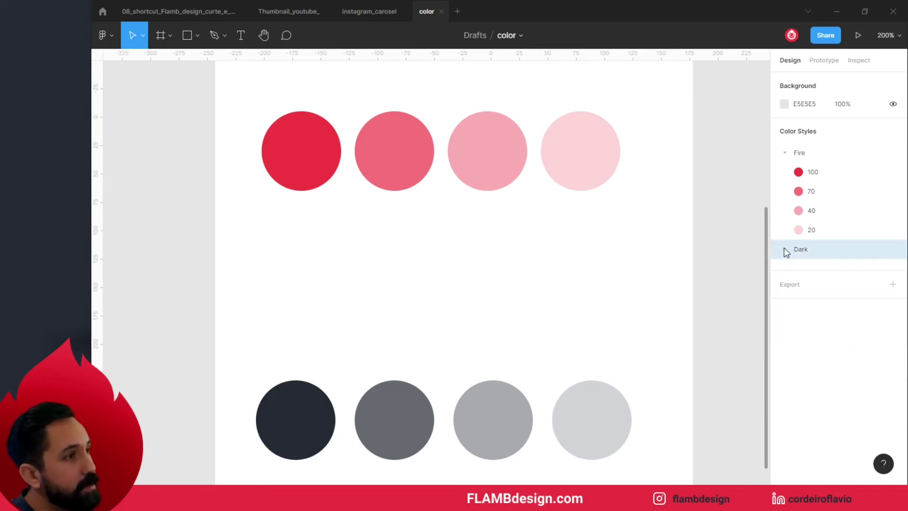
{"action": "left_click", "coordinate": [786, 153]}
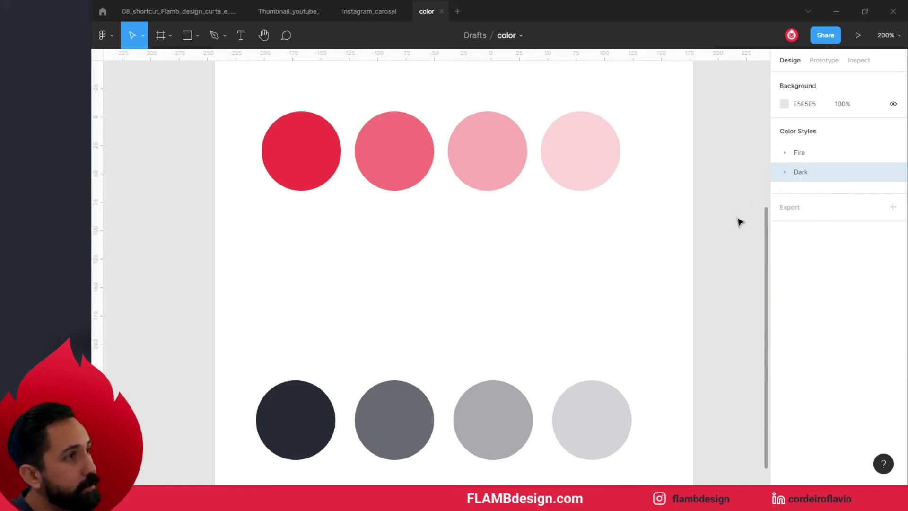
{"action": "left_click", "coordinate": [715, 237]}
Draw a rectangle right of the circles and fill it with the Fire/40 style
{"action": "key", "text": "r"}
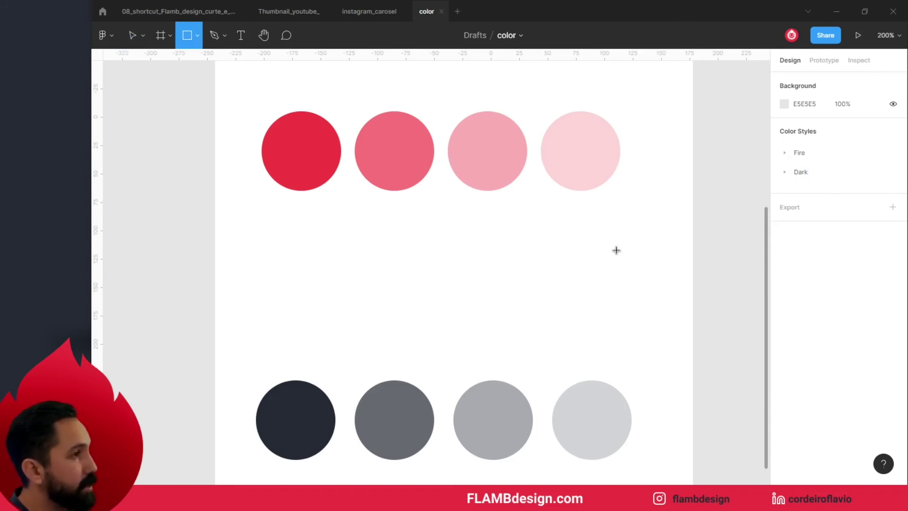
{"action": "left_click_drag", "start_coordinate": [594, 233], "coordinate": [673, 296]}
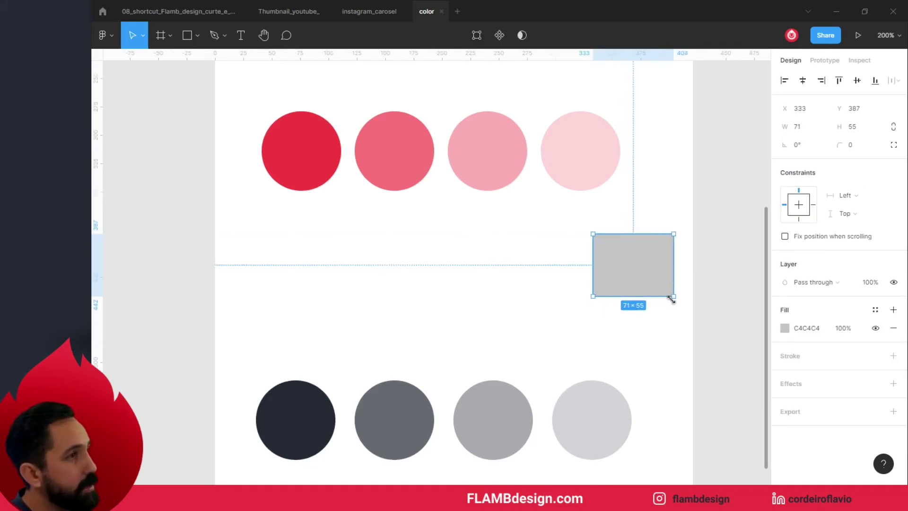
{"action": "left_click", "coordinate": [876, 310]}
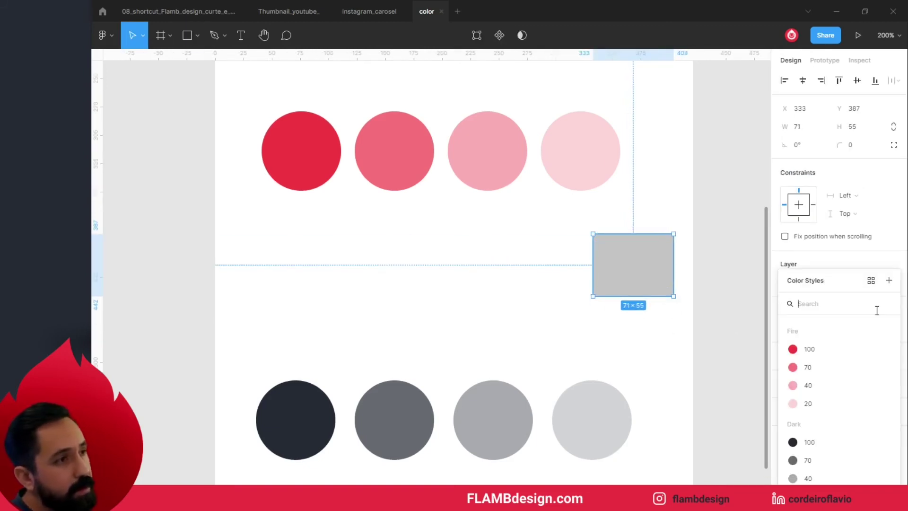
{"action": "scroll", "coordinate": [840, 350], "scroll_direction": "down", "scroll_amount": 1}
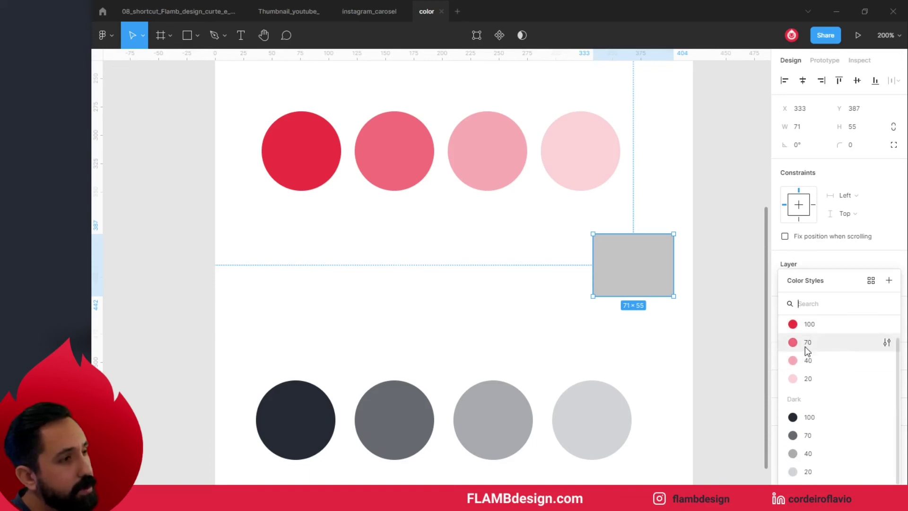
{"action": "left_click", "coordinate": [806, 360]}
{"action": "left_click", "coordinate": [639, 325]}
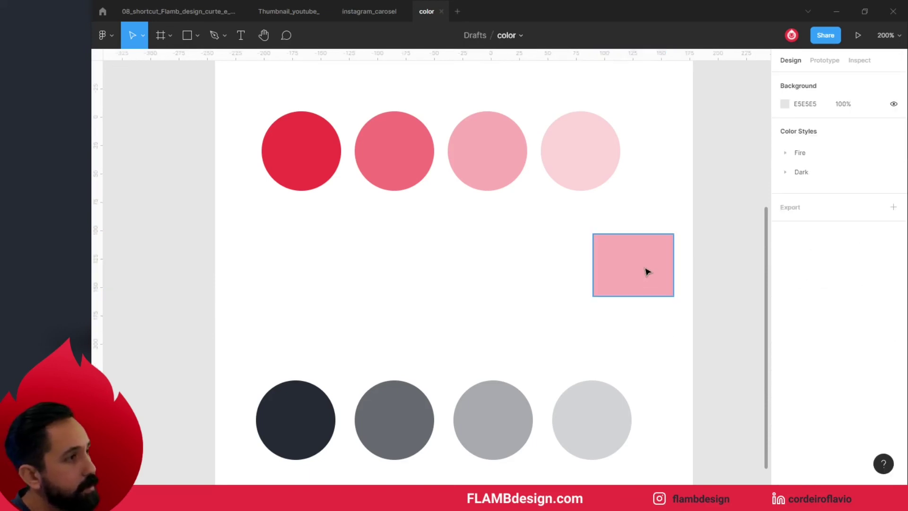
Alt-drag an overlapping copy of the rectangle and fill it with Fire/70
{"action": "left_click", "coordinate": [647, 271]}
{"action": "left_click_drag", "start_coordinate": [647, 271], "coordinate": [606, 280]}
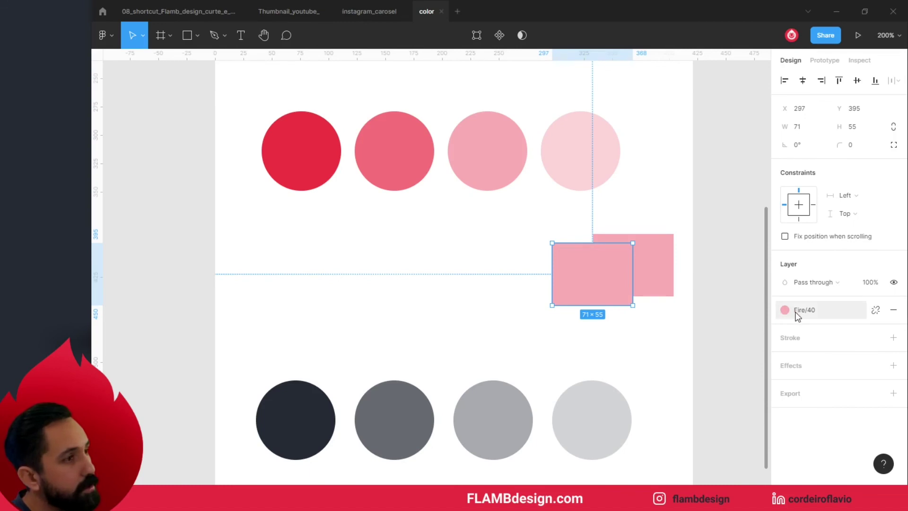
{"action": "left_click", "coordinate": [799, 309]}
{"action": "left_click", "coordinate": [803, 461]}
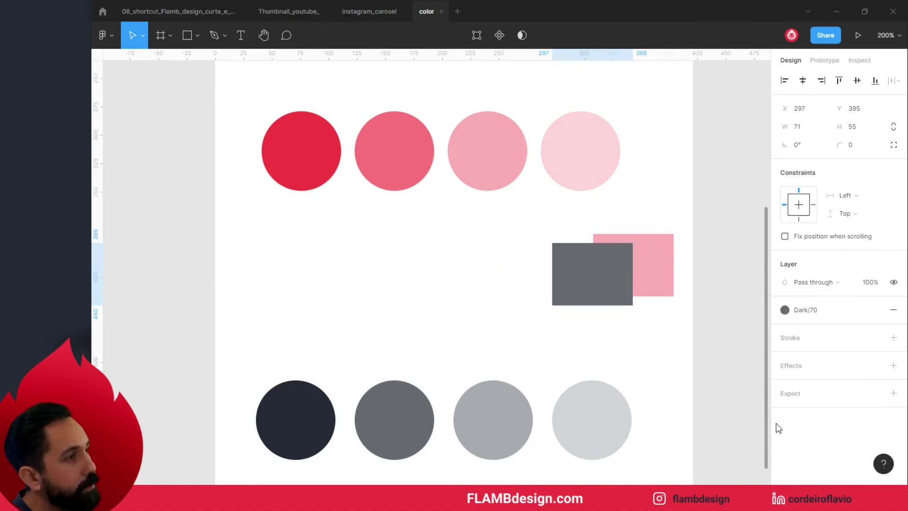
{"action": "left_click", "coordinate": [718, 311]}
{"action": "left_click", "coordinate": [659, 271]}
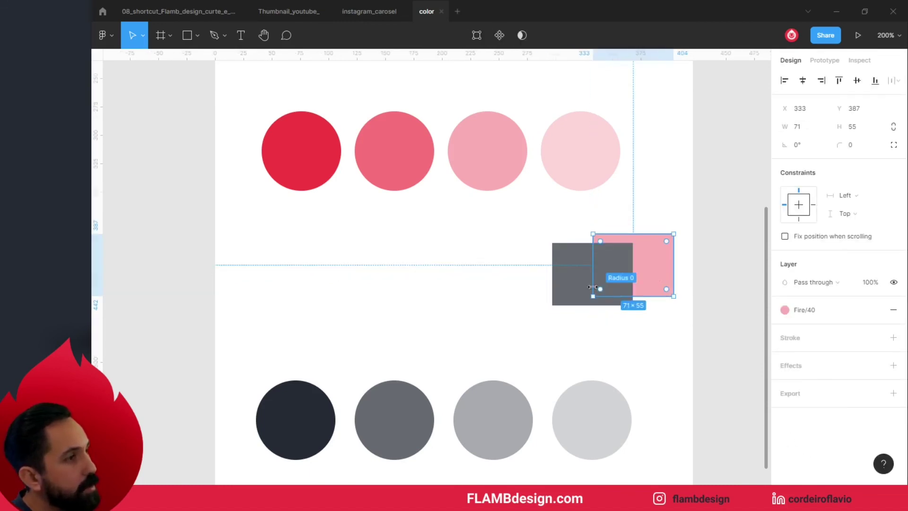
{"action": "left_click", "coordinate": [583, 284]}
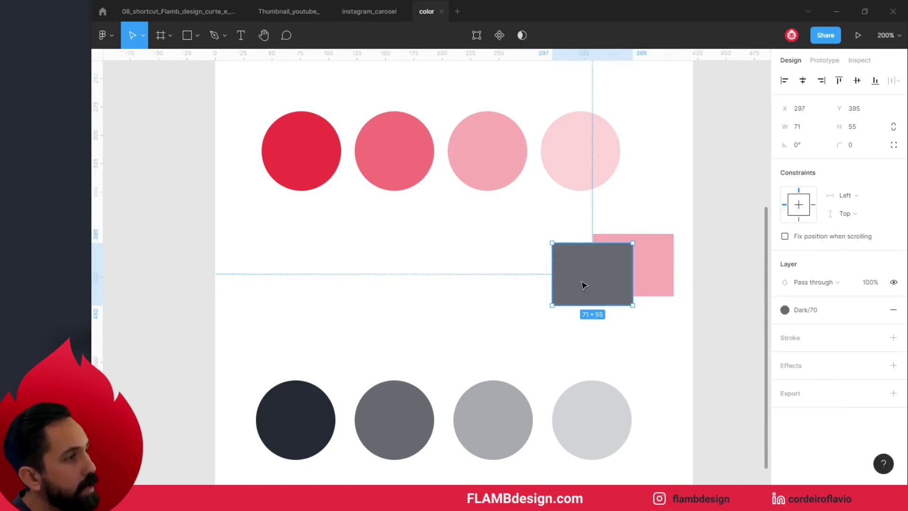
{"action": "left_click", "coordinate": [814, 311]}
{"action": "left_click", "coordinate": [799, 343]}
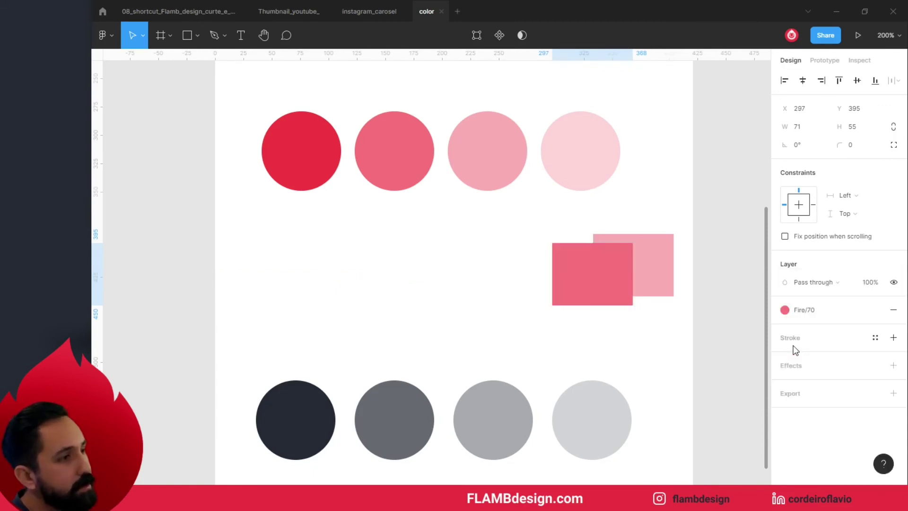
{"action": "left_click", "coordinate": [736, 376]}
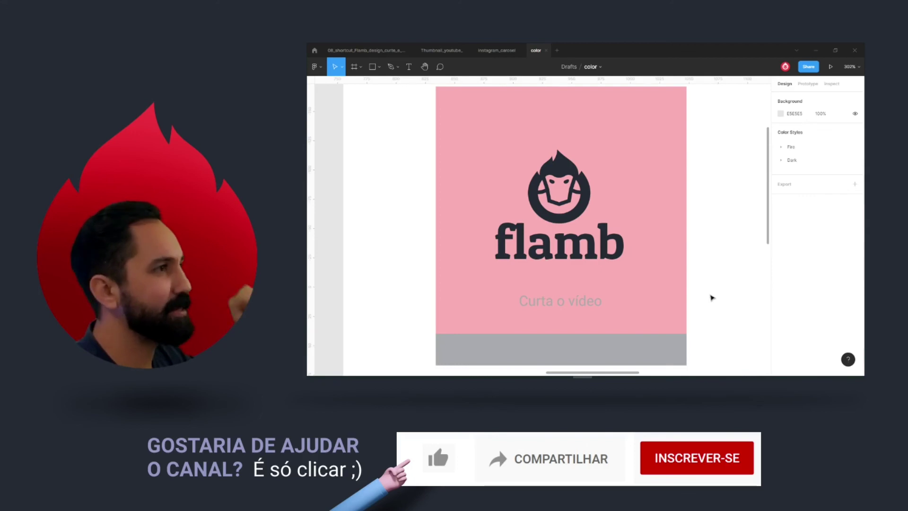
Fill the flamb logo inside the pink card with the Fire/100 colour style
{"action": "left_click", "coordinate": [609, 223]}
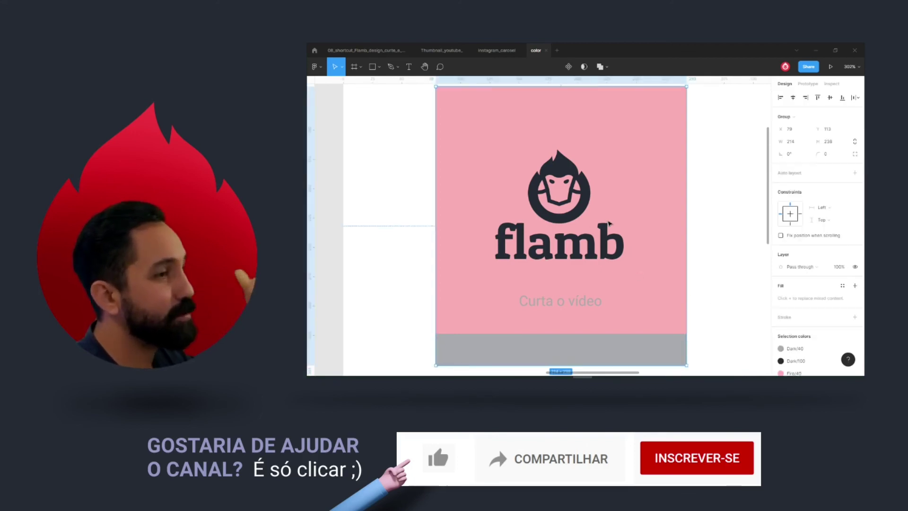
{"action": "scroll", "coordinate": [610, 222], "scroll_direction": "down", "scroll_amount": 1}
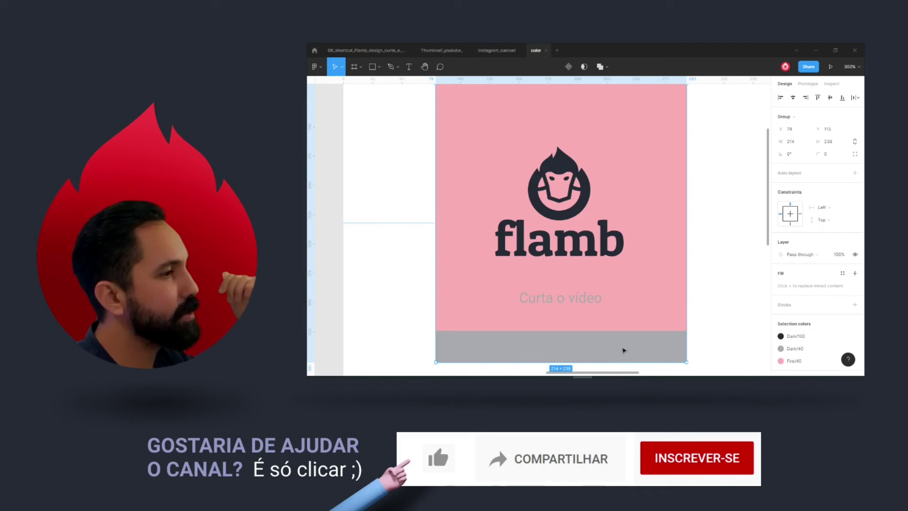
{"action": "left_click", "coordinate": [610, 244]}
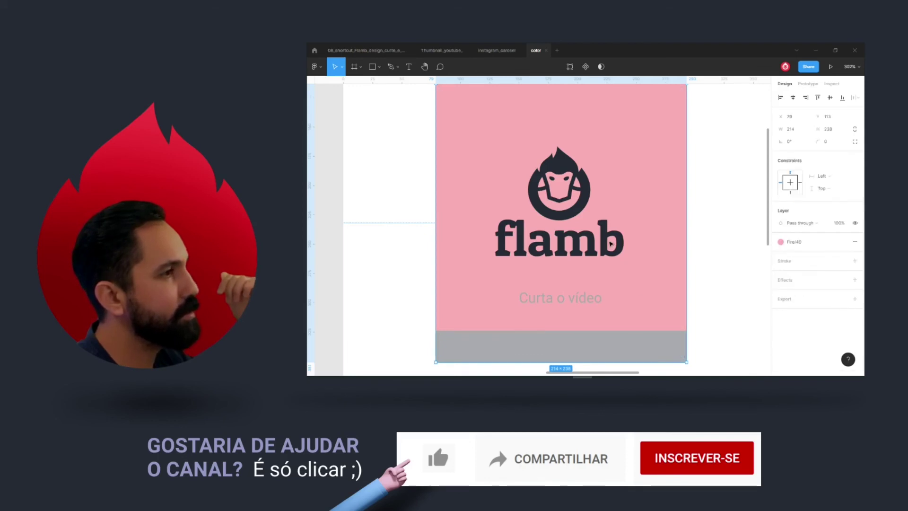
{"action": "left_click", "coordinate": [610, 243]}
{"action": "mouse_move", "coordinate": [795, 282]}
{"action": "left_click", "coordinate": [781, 282]}
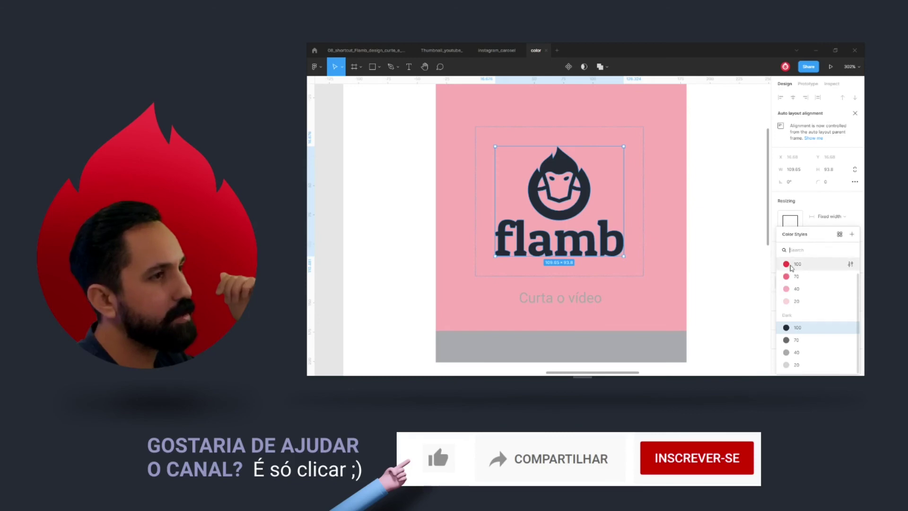
{"action": "left_click", "coordinate": [791, 264]}
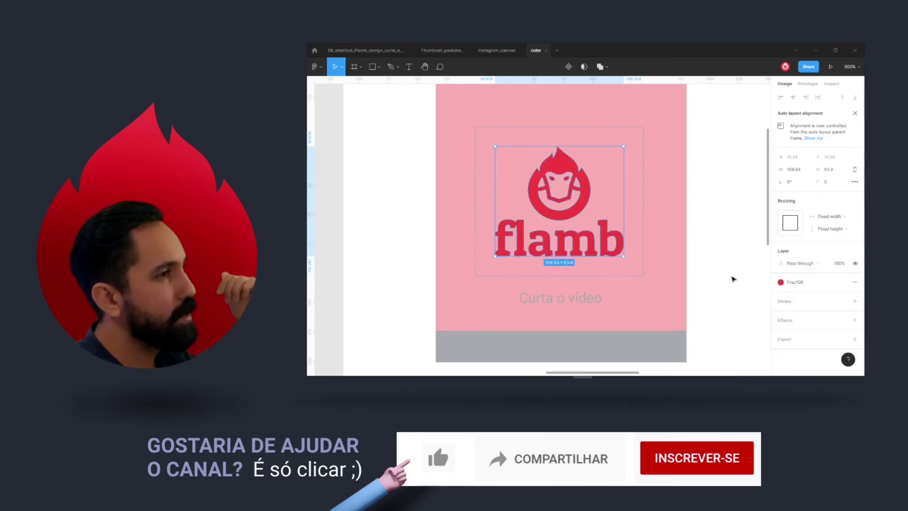
{"action": "left_click", "coordinate": [728, 279]}
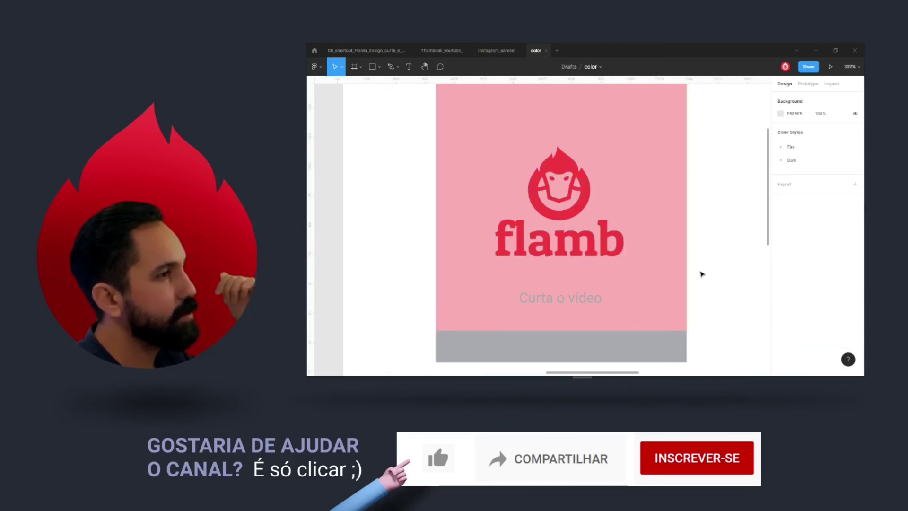
{"action": "left_click", "coordinate": [655, 268]}
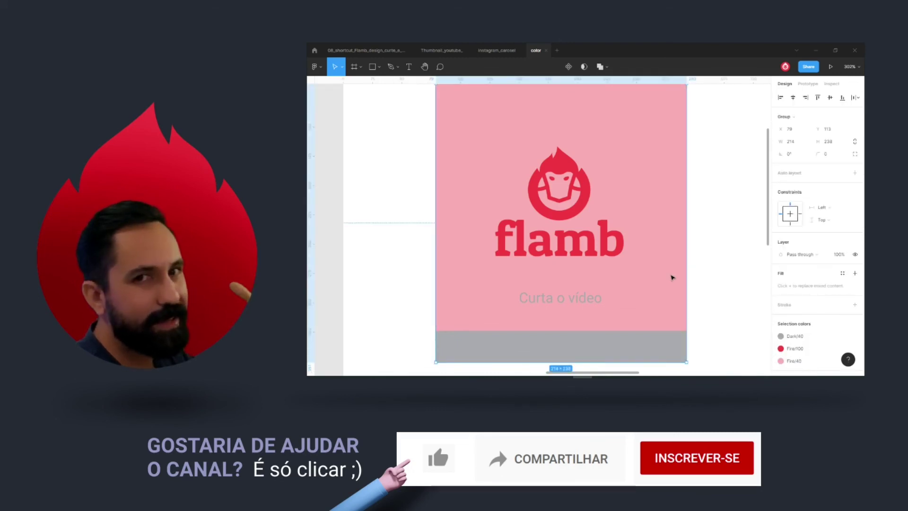
Set the card's pink background rectangle fill to the Dark/100 color style
{"action": "double_click", "coordinate": [672, 278]}
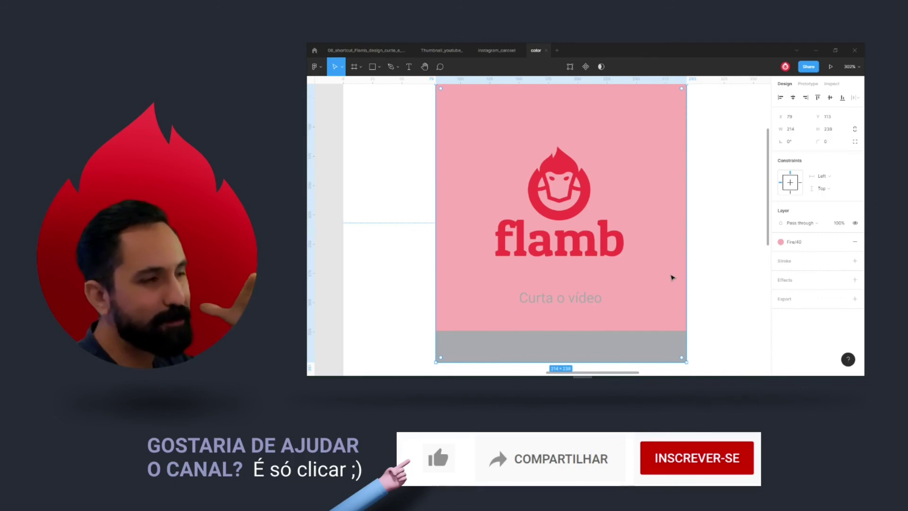
{"action": "mouse_move", "coordinate": [793, 242]}
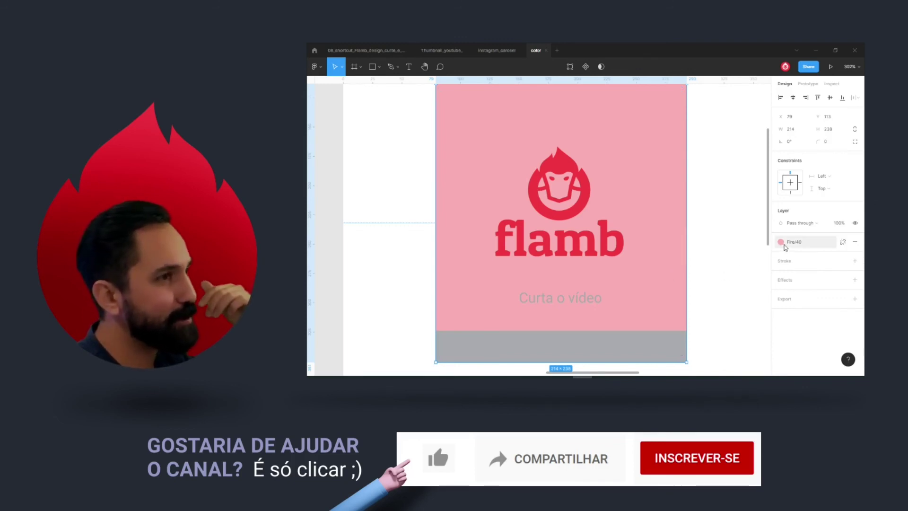
{"action": "left_click", "coordinate": [784, 245]}
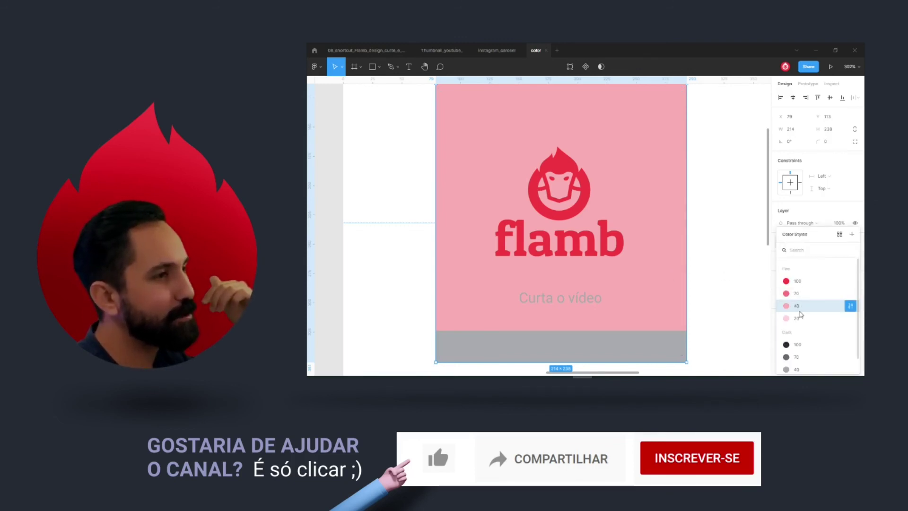
{"action": "left_click", "coordinate": [795, 344]}
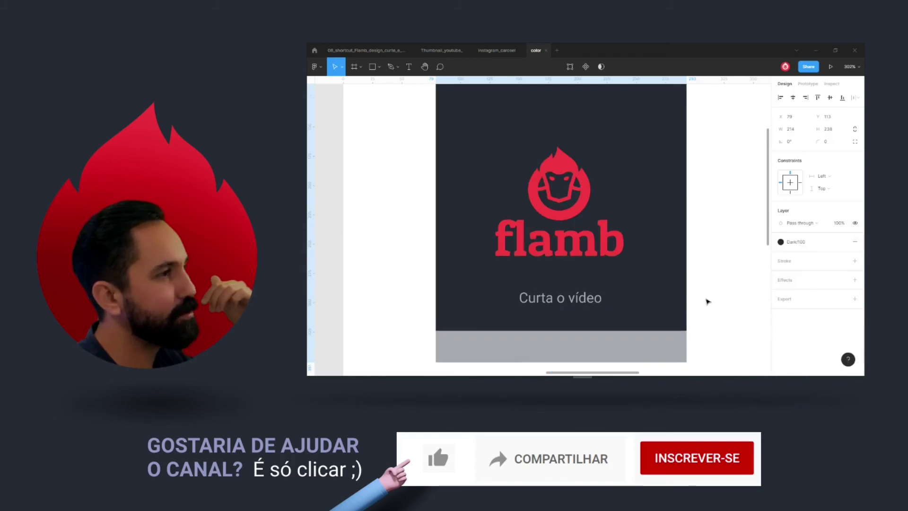
{"action": "scroll", "coordinate": [713, 314], "scroll_direction": "down", "scroll_amount": 1}
Set the bottom bar and the 'Curta o vídeo' text fills to Dark/20
{"action": "left_click", "coordinate": [661, 337]}
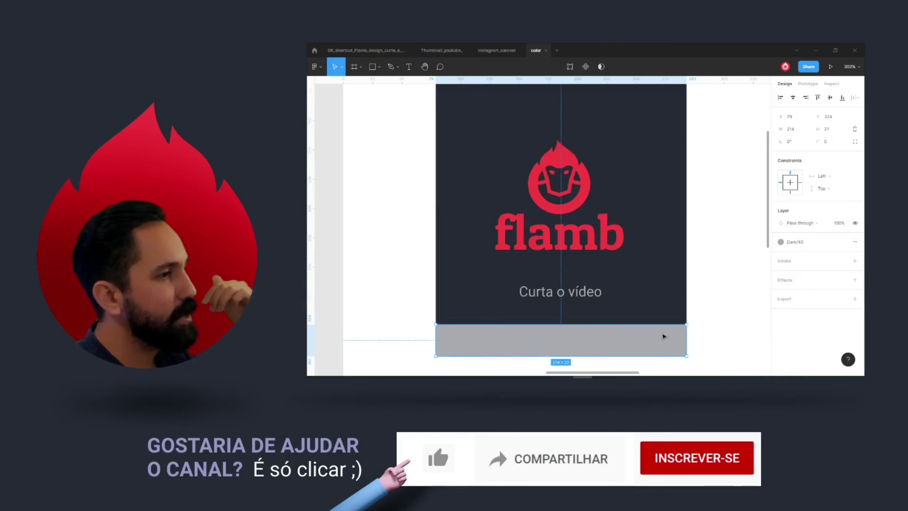
{"action": "left_click", "coordinate": [780, 242]}
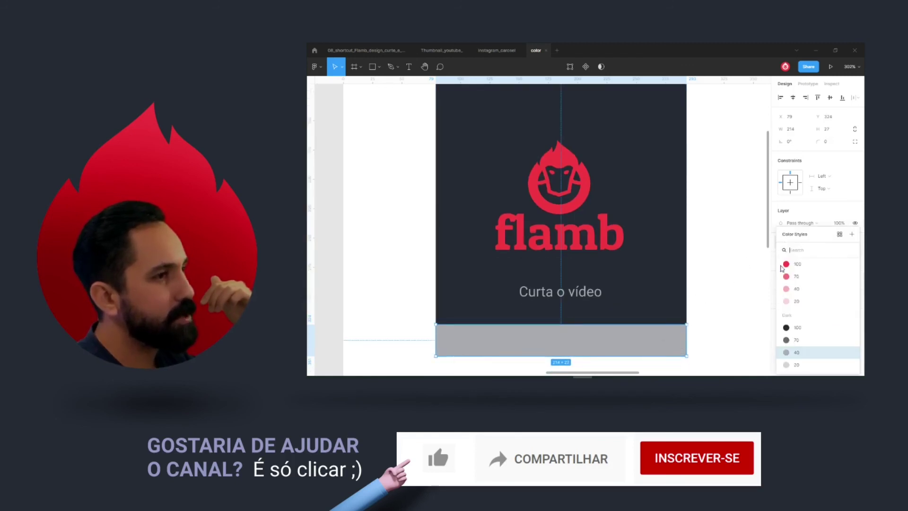
{"action": "mouse_move", "coordinate": [816, 365]}
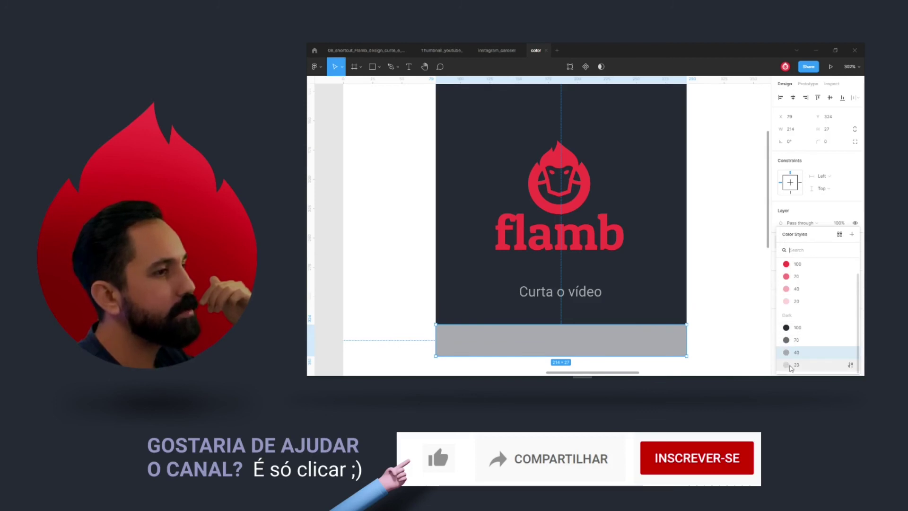
{"action": "left_click", "coordinate": [791, 367]}
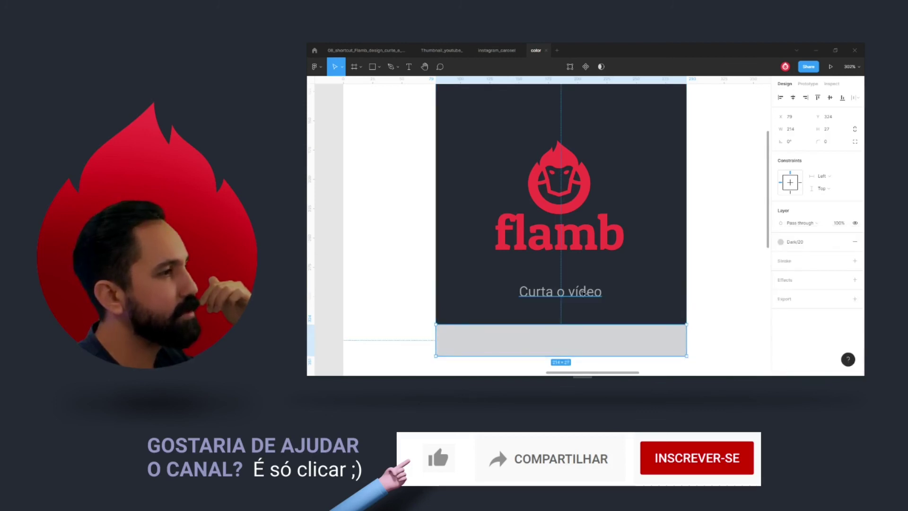
{"action": "left_click", "coordinate": [584, 292]}
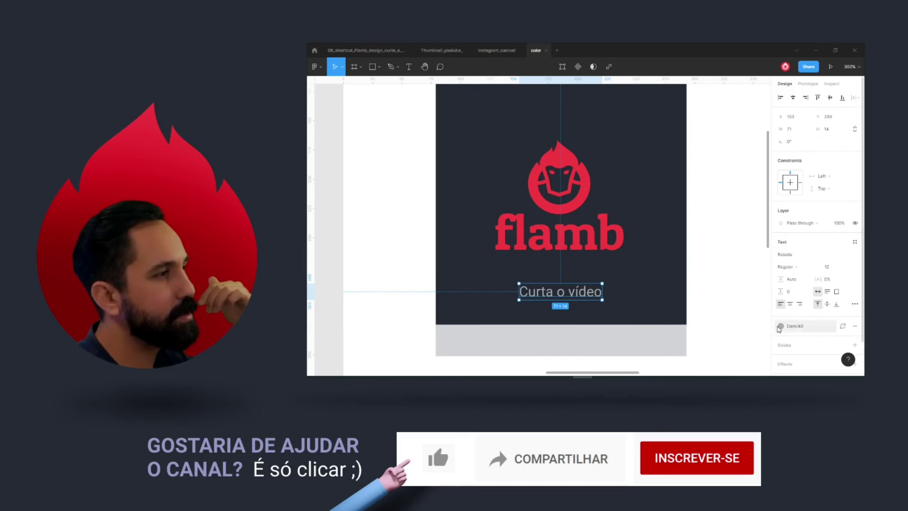
{"action": "left_click", "coordinate": [780, 325]}
{"action": "left_click", "coordinate": [793, 367]}
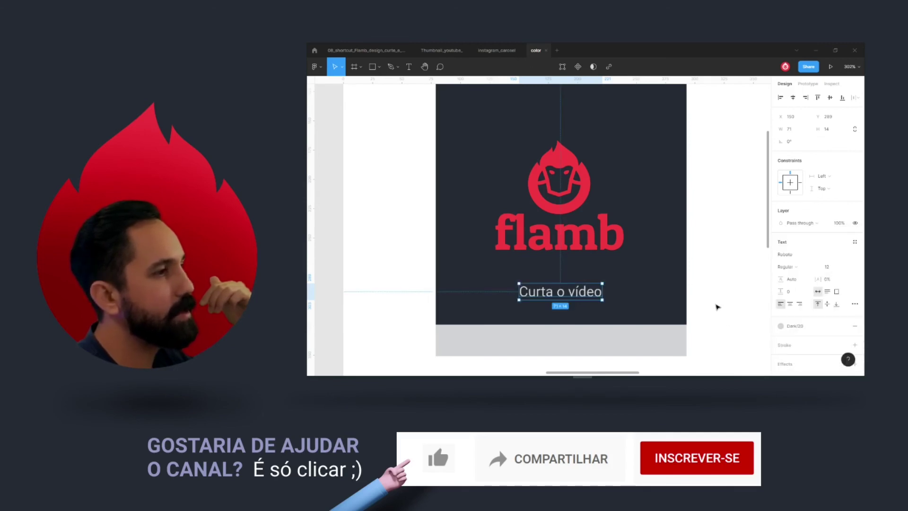
{"action": "left_click", "coordinate": [718, 306]}
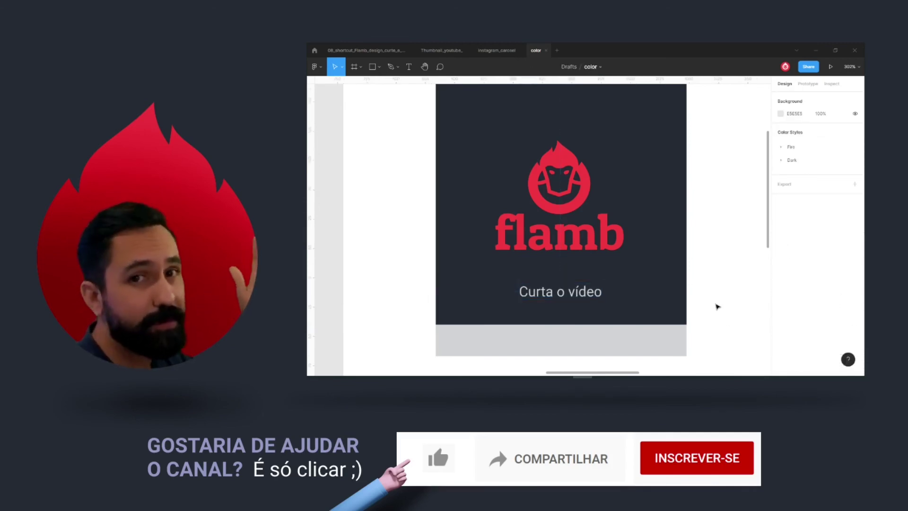
{"action": "left_click", "coordinate": [643, 328]}
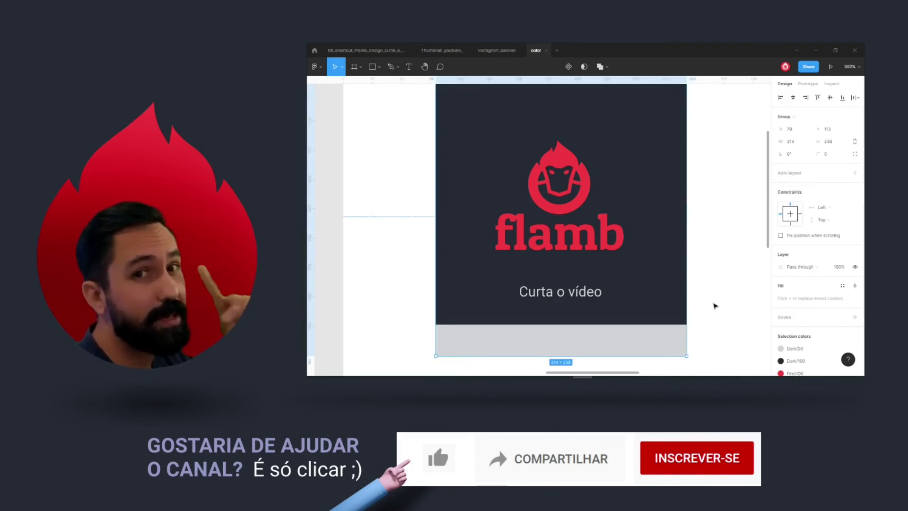
Pan to the second pink flamb card, select it, and bring up its Selection colors
{"action": "left_click_drag", "start_coordinate": [705, 250], "coordinate": [519, 248]}
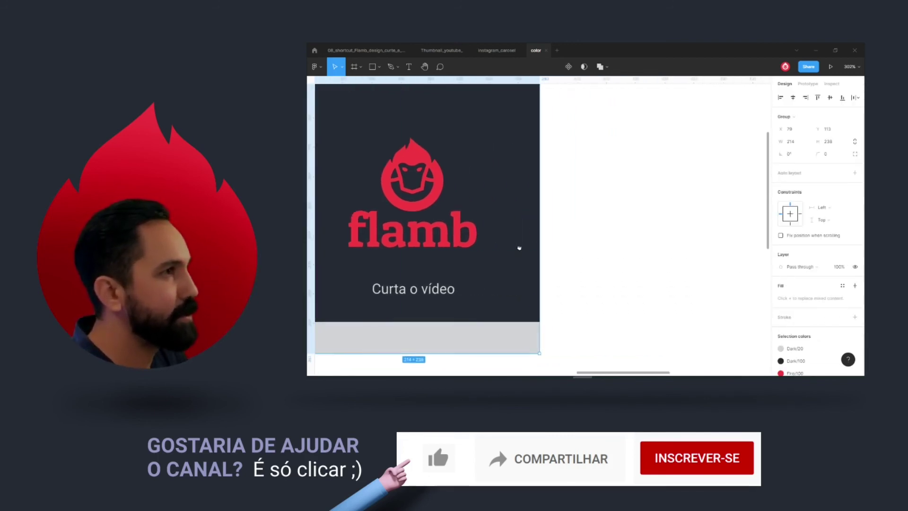
{"action": "left_click_drag", "start_coordinate": [606, 247], "coordinate": [423, 241]}
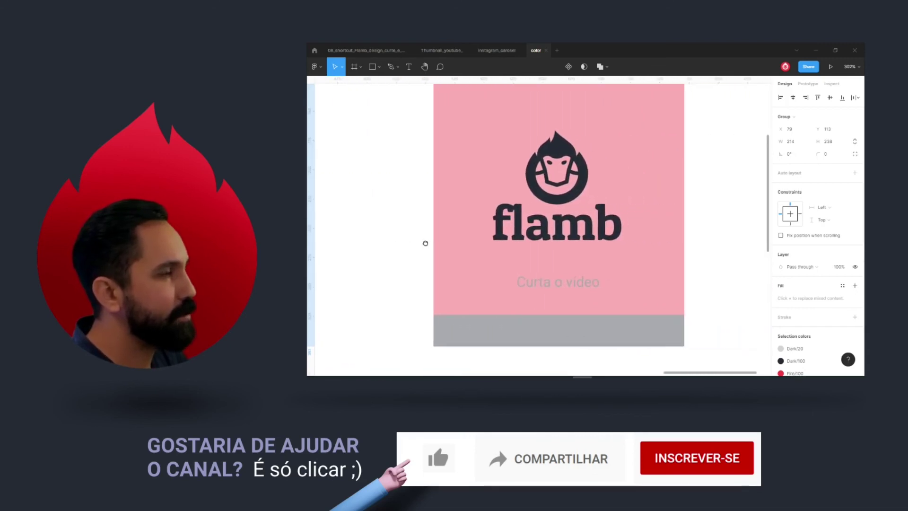
{"action": "left_click", "coordinate": [644, 224]}
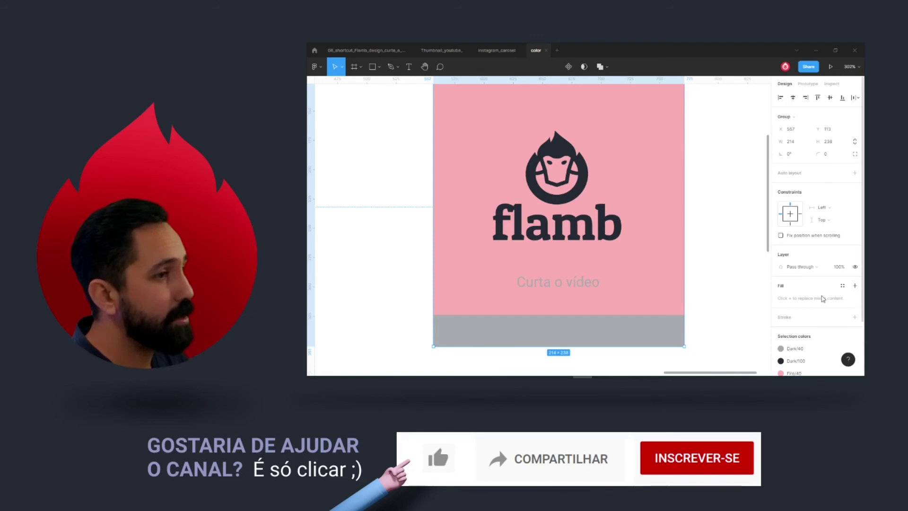
{"action": "scroll", "coordinate": [826, 299], "scroll_direction": "down", "scroll_amount": 3}
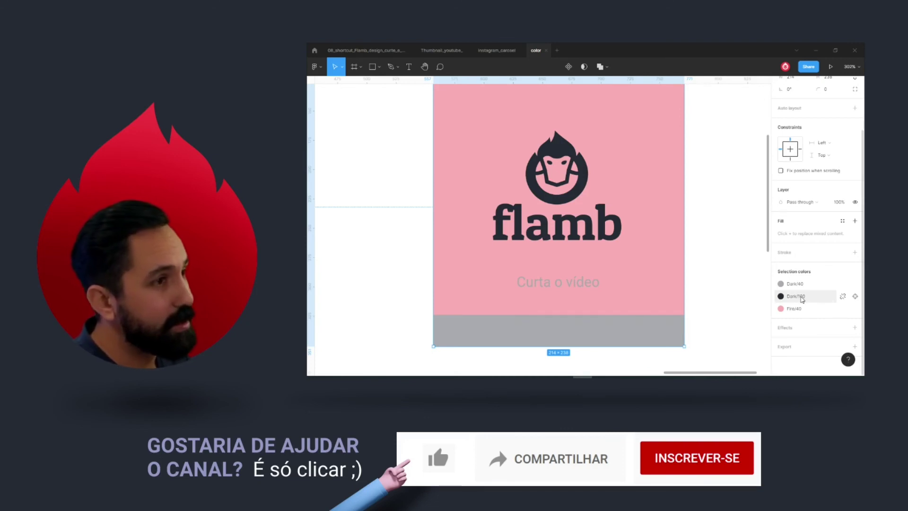
In Selection colors, swap Dark/100 for Fire/100, Fire/40 for Dark/100, and Dark/40 for Dark/20
{"action": "left_click", "coordinate": [803, 298]}
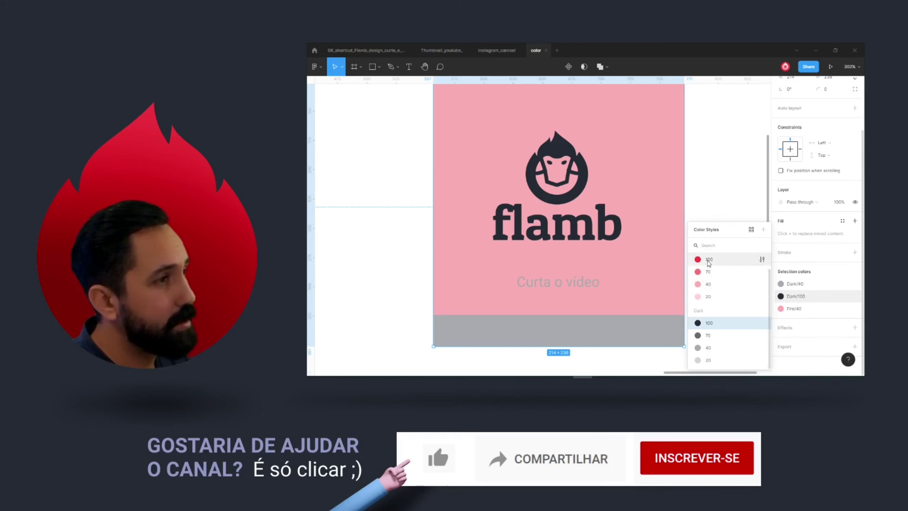
{"action": "left_click", "coordinate": [709, 261]}
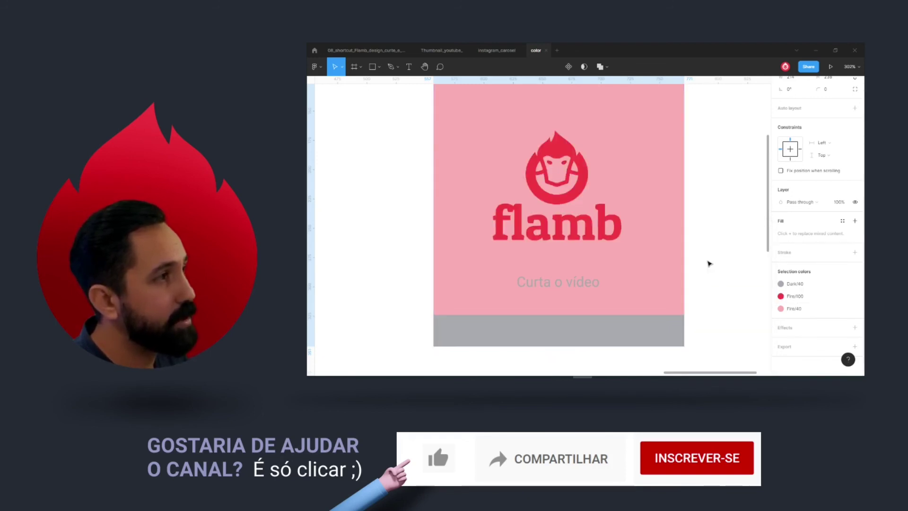
{"action": "mouse_move", "coordinate": [794, 308]}
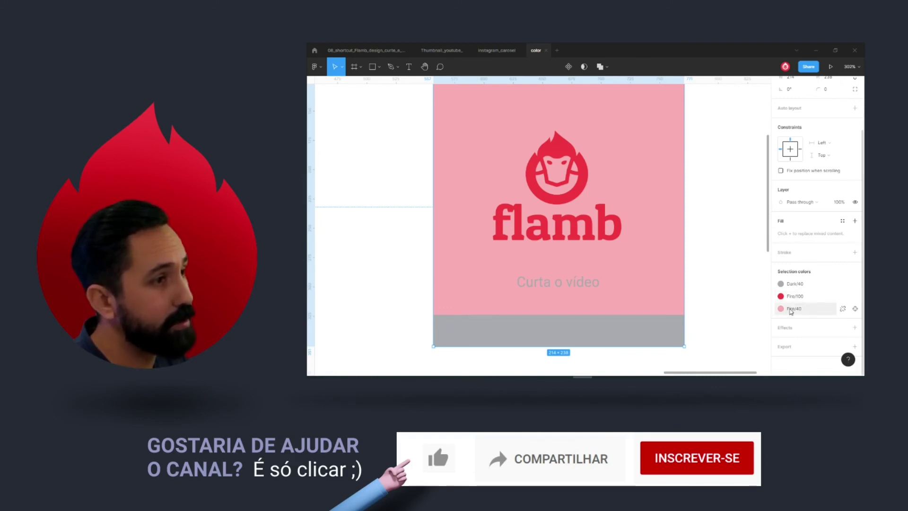
{"action": "left_click", "coordinate": [791, 310]}
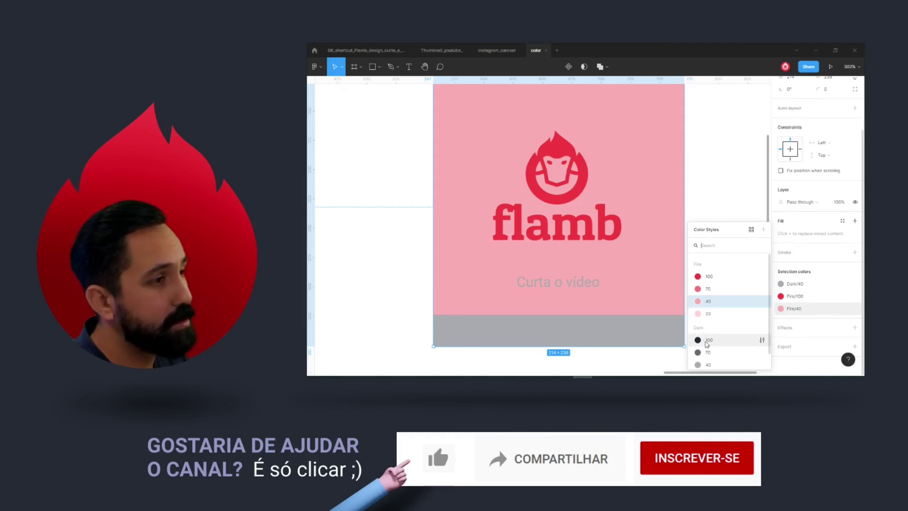
{"action": "left_click", "coordinate": [706, 341]}
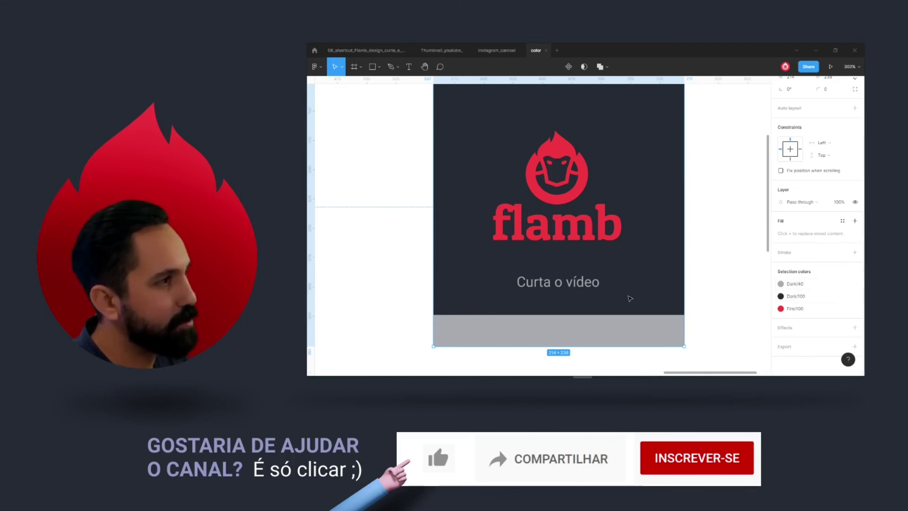
{"action": "mouse_move", "coordinate": [794, 284]}
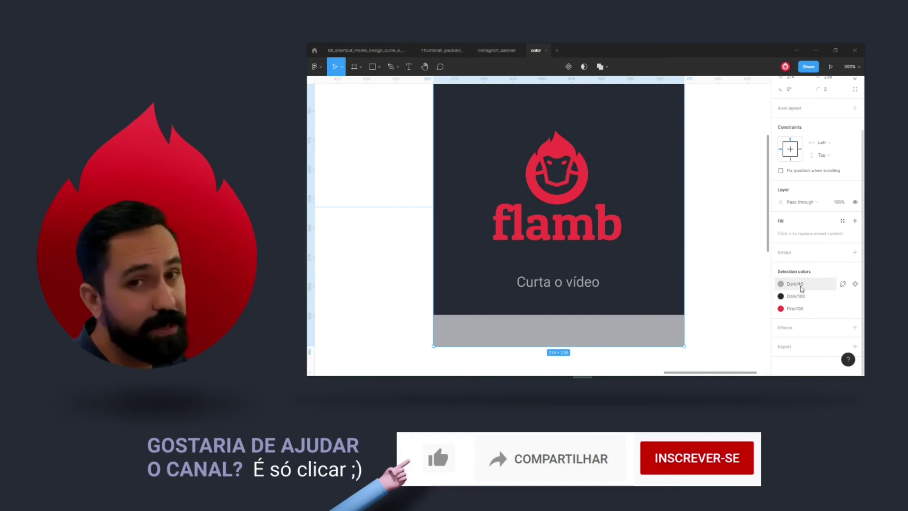
{"action": "left_click", "coordinate": [802, 287]}
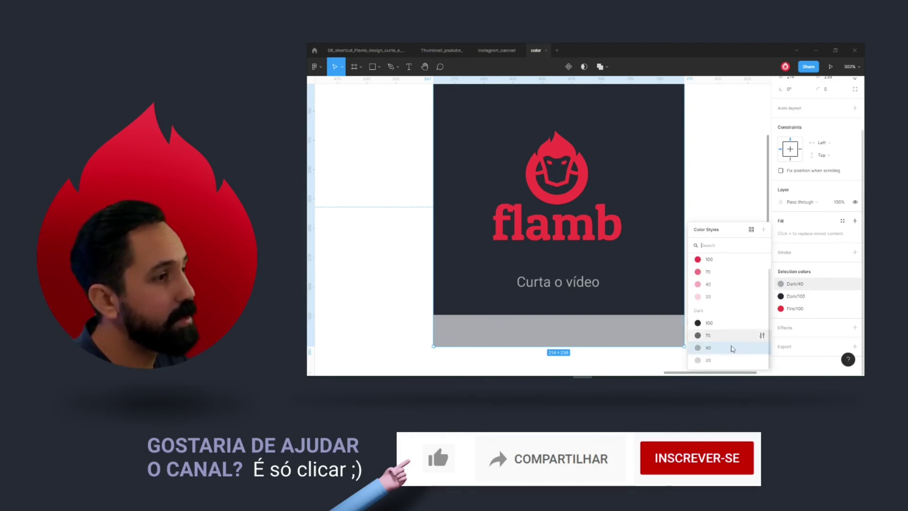
{"action": "left_click", "coordinate": [724, 364]}
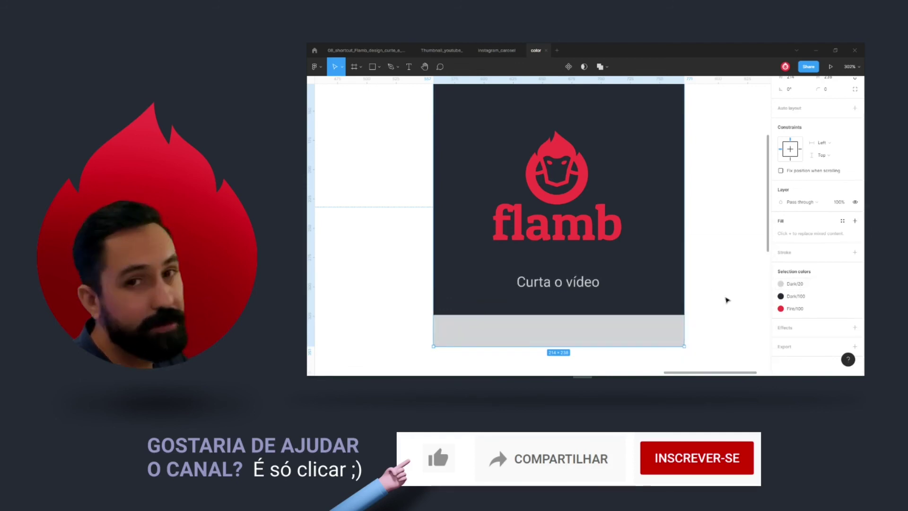